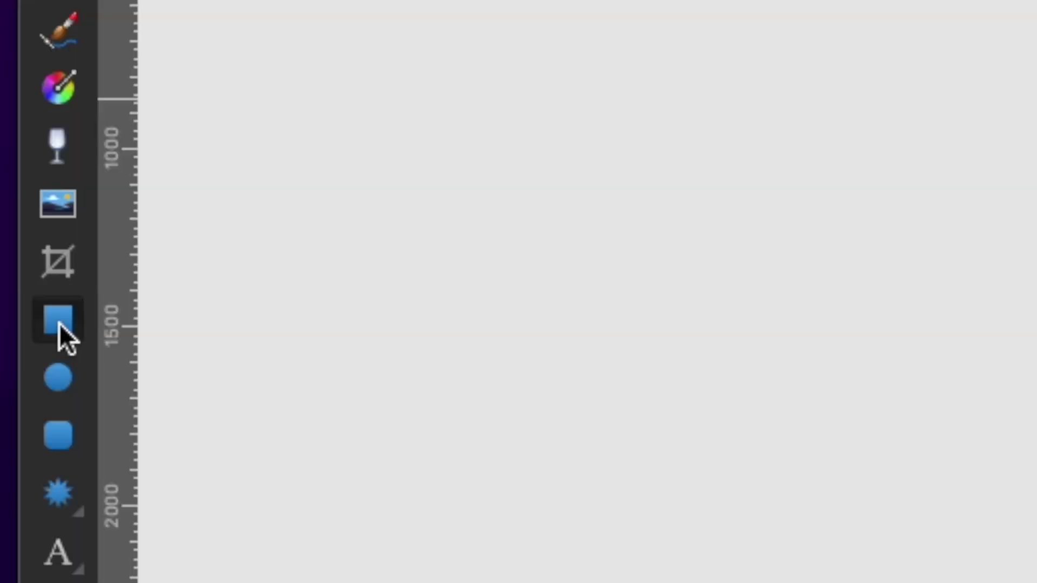
# Draw a rectangle over the leftmost blank artboard and fit its corners exactly to the artboard's edges
pyautogui.click(60, 324)
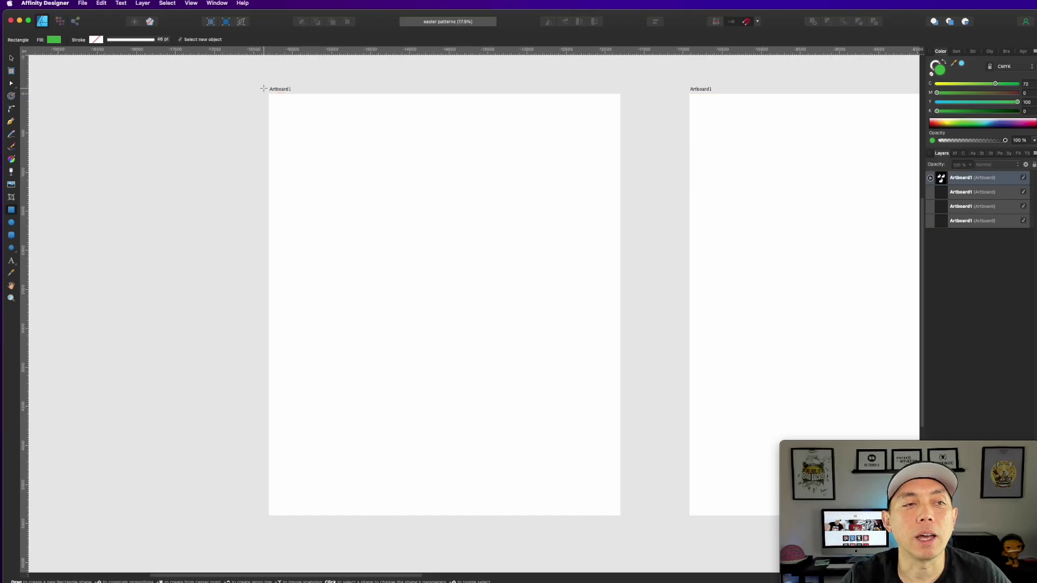
pyautogui.moveTo(263, 88); pyautogui.dragTo(625, 522)
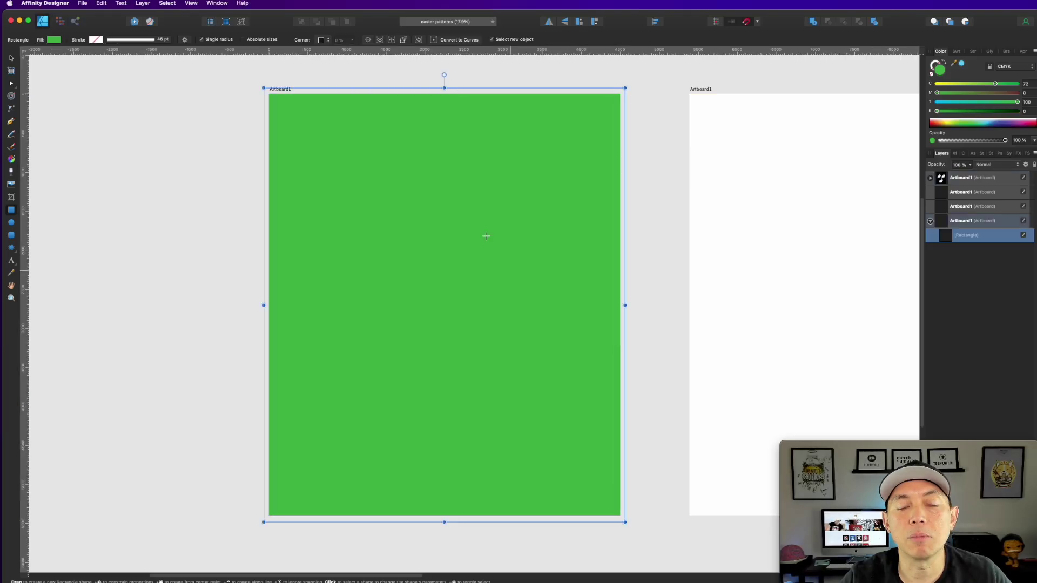
pyautogui.moveTo(263, 88); pyautogui.dragTo(269, 93)
pyautogui.moveTo(625, 522); pyautogui.dragTo(621, 516)
# Recolour the rectangle's fill to magenta with C 0, M 100, Y 0, K 0
pyautogui.click(11, 58)
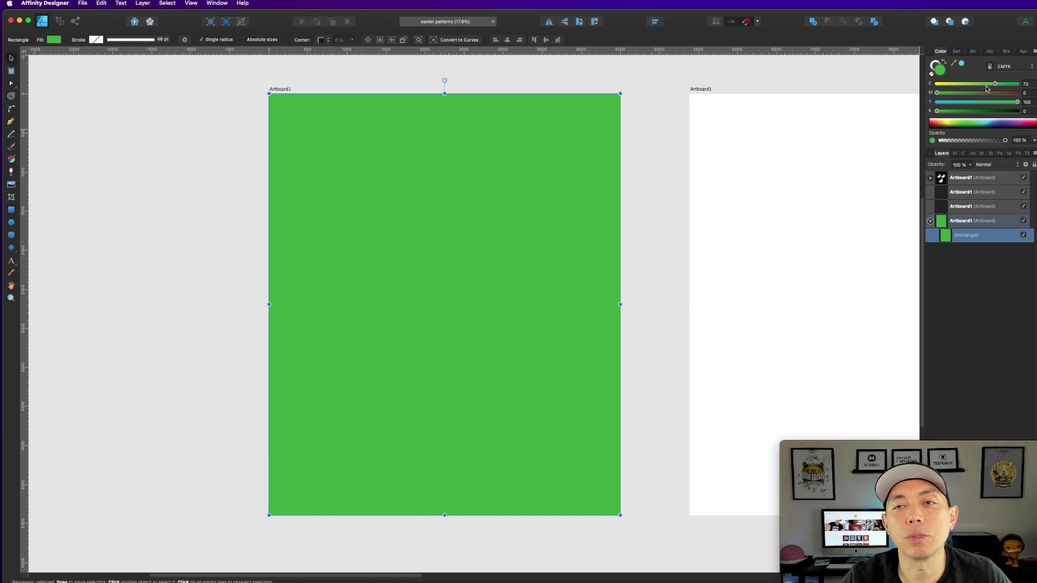
pyautogui.moveTo(995, 84); pyautogui.dragTo(757, 94)
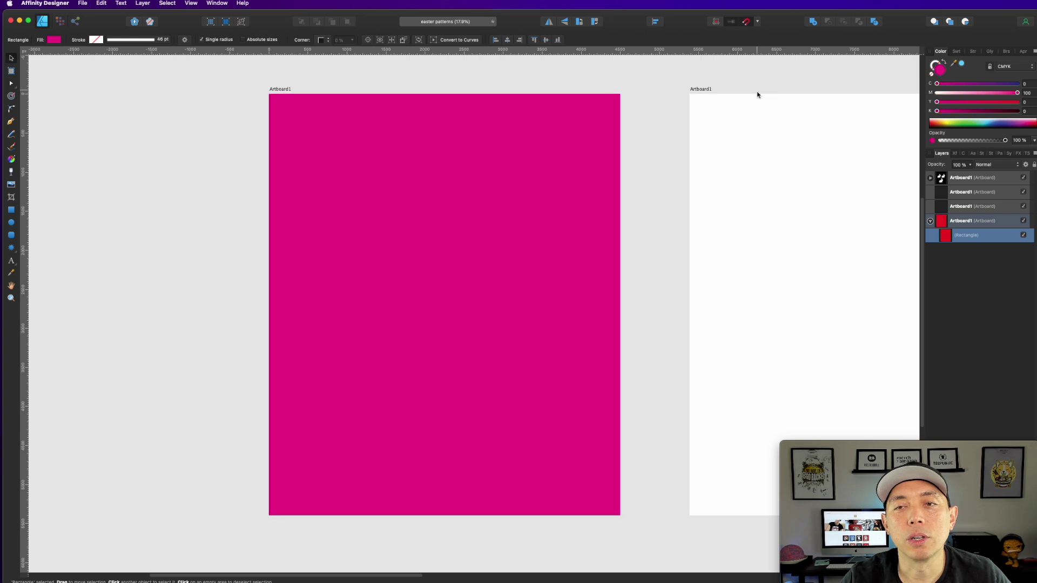
pyautogui.click(630, 82)
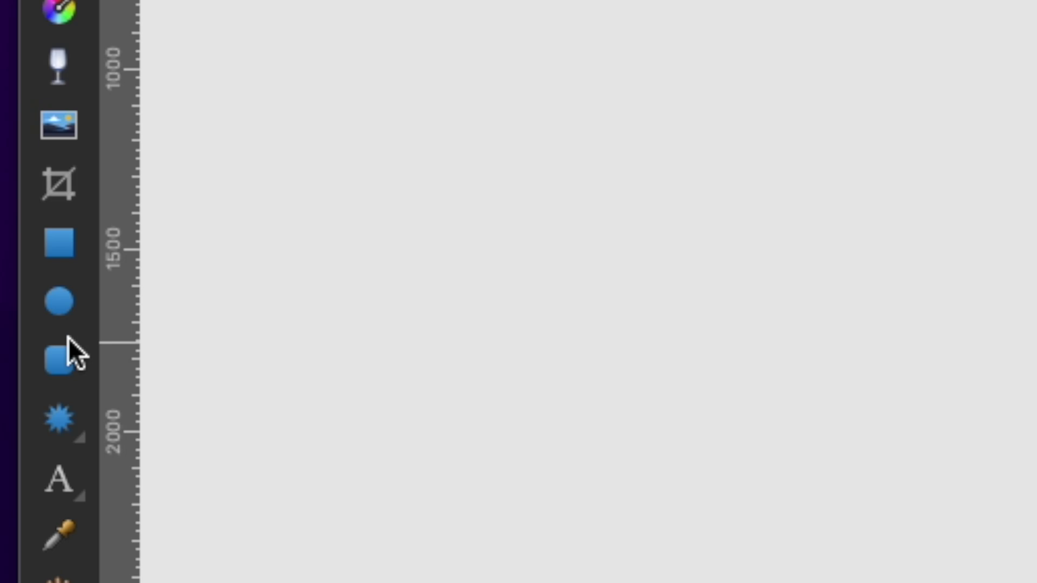
# Draw a small white circle near the upper-left corner of the magenta rectangle and shift it closer to the left edge
pyautogui.click(59, 303)
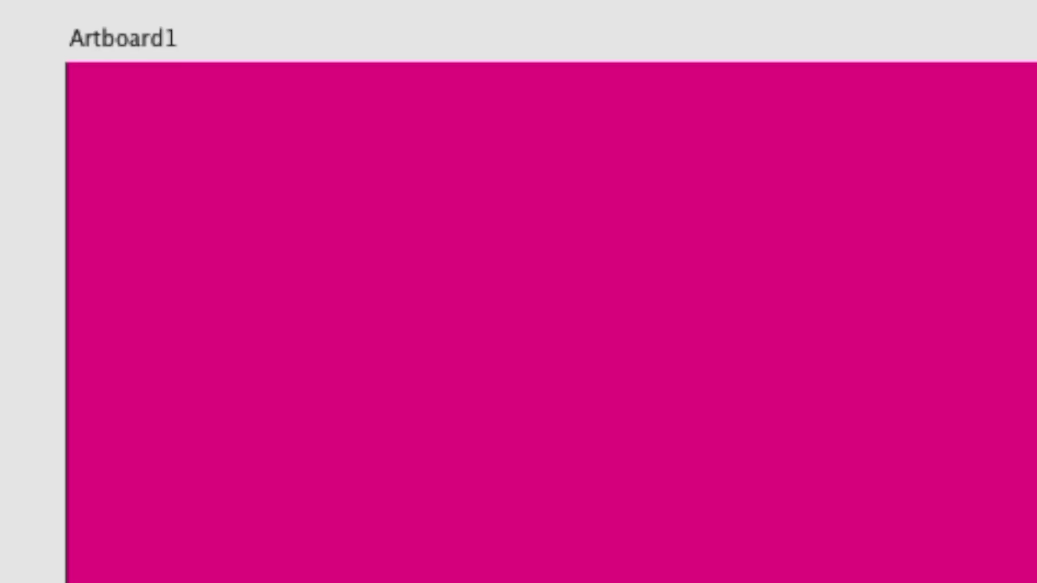
pyautogui.moveTo(159, 134); pyautogui.dragTo(196, 167)
pyautogui.press('shift')
pyautogui.moveTo(196, 169); pyautogui.dragTo(188, 165)
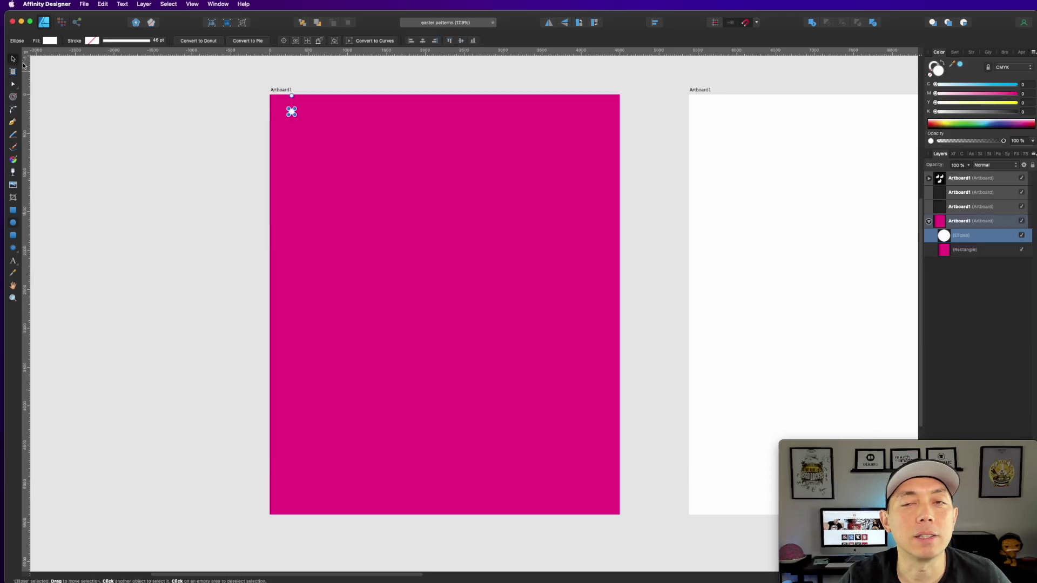
pyautogui.click(164, 115)
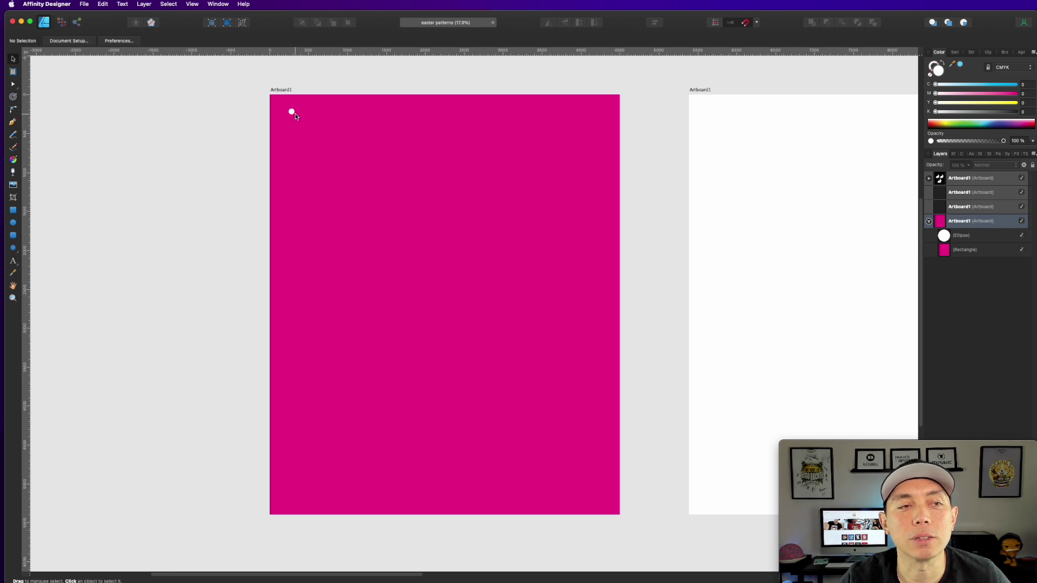
pyautogui.click(290, 112)
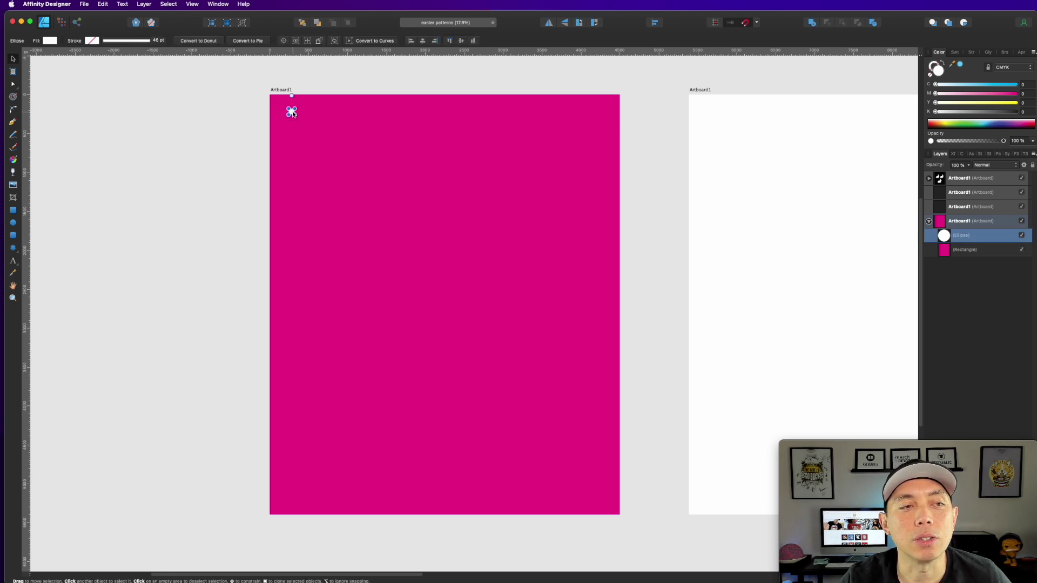
pyautogui.moveTo(291, 113); pyautogui.dragTo(282, 113)
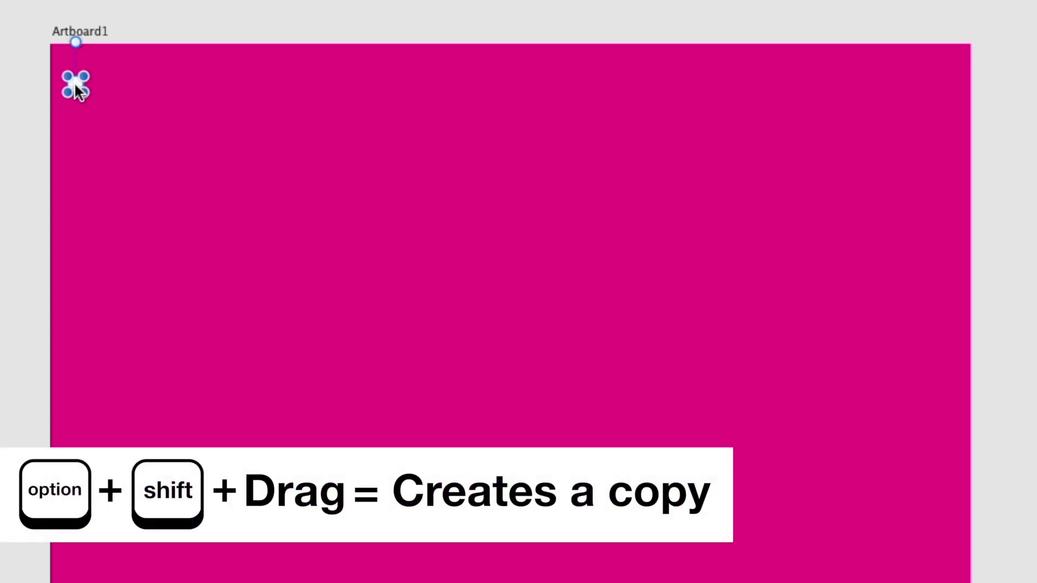
# Place a copy of the circle a short distance to its right and repeat the duplication until the row of dots extends past the artboard's right edge
pyautogui.moveTo(77, 87)
pyautogui.mouseDown()
pyautogui.moveTo(187, 88)
pyautogui.moveTo(141, 90)
pyautogui.moveTo(148, 84)
pyautogui.mouseUp()
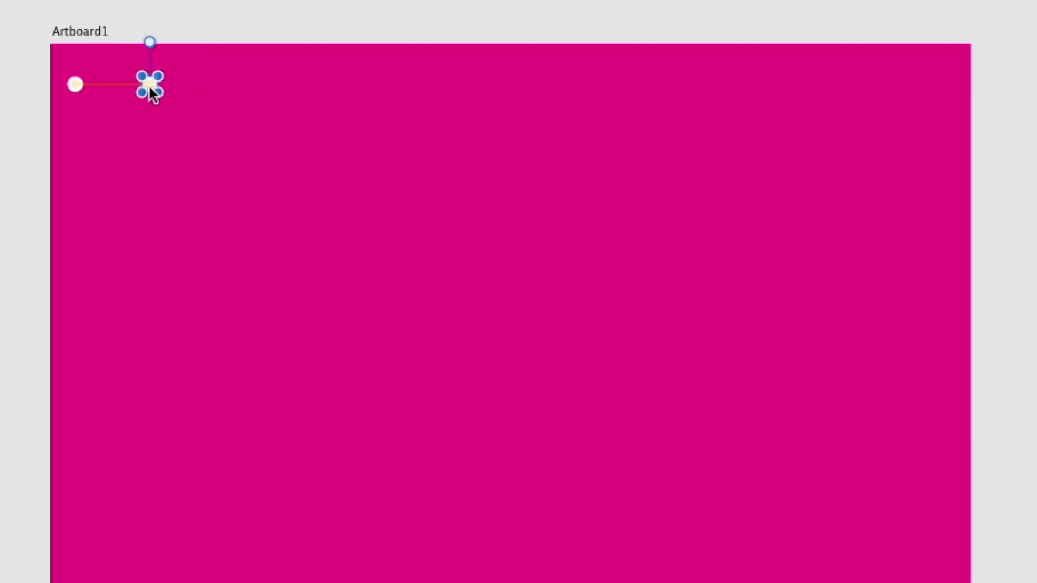
pyautogui.moveTo(149, 86); pyautogui.dragTo(141, 86)
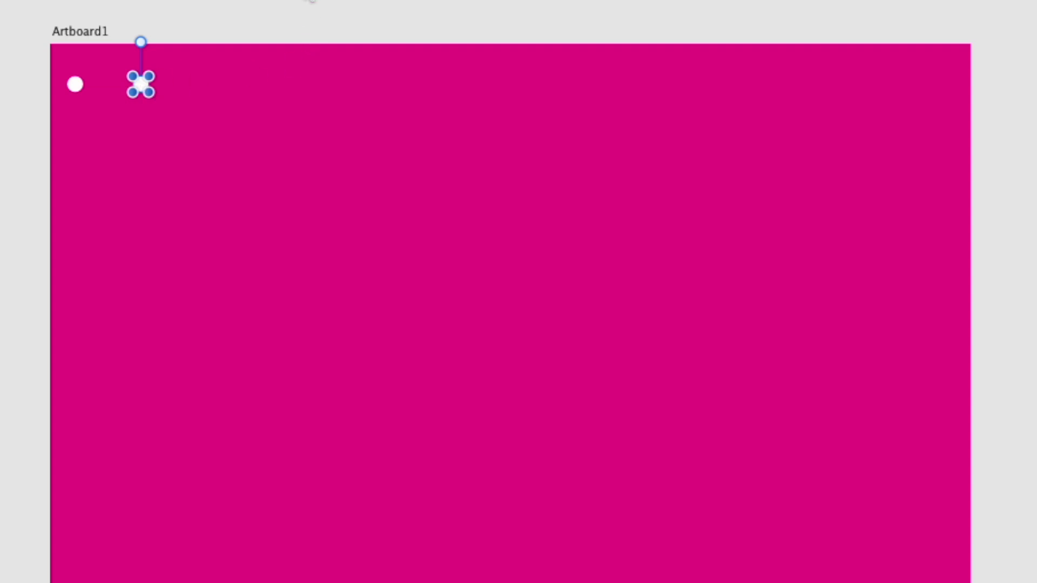
pyautogui.press('super+j')
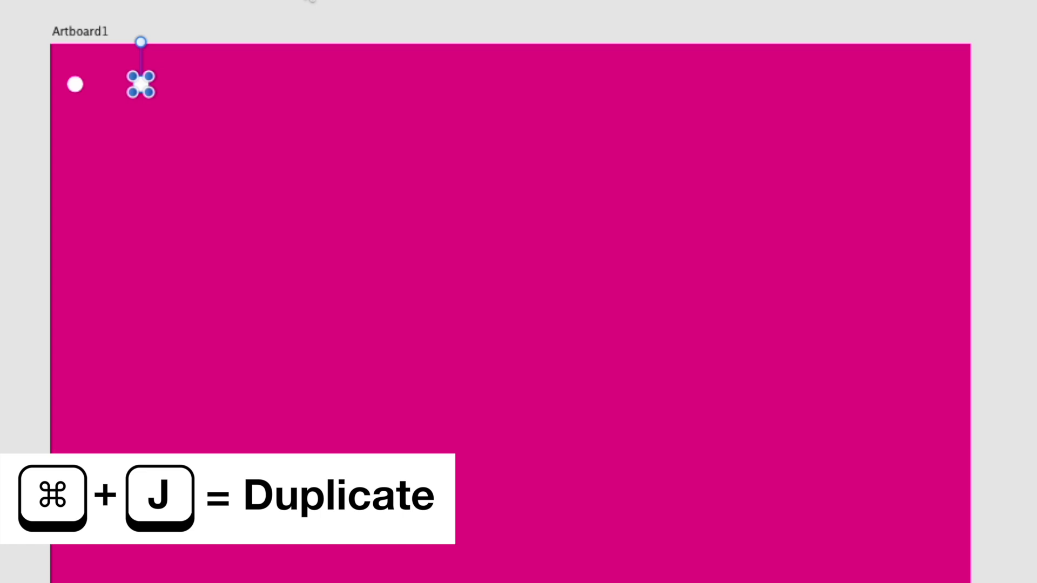
pyautogui.press('super+j')
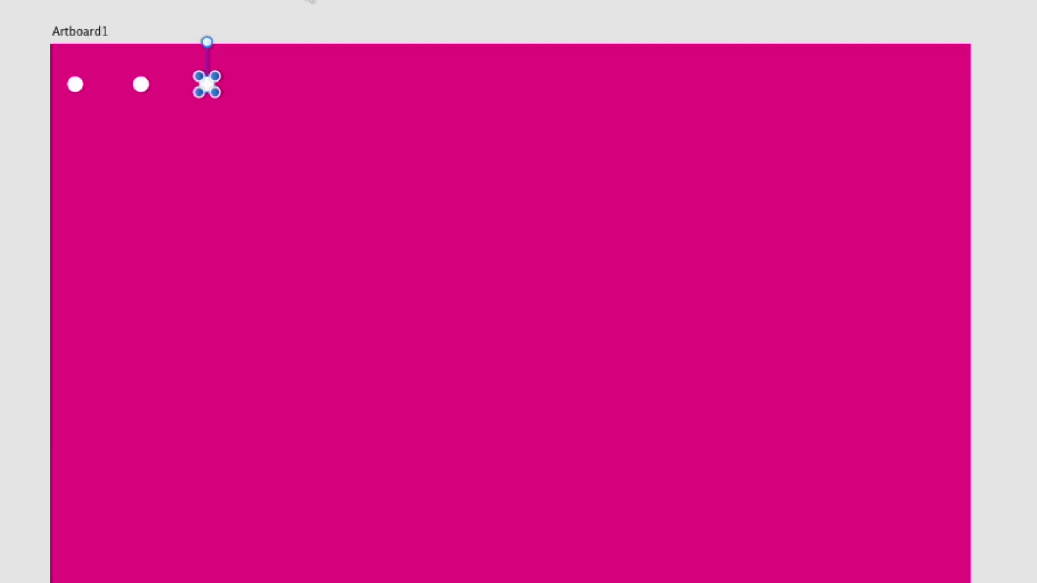
pyautogui.press('super+j')
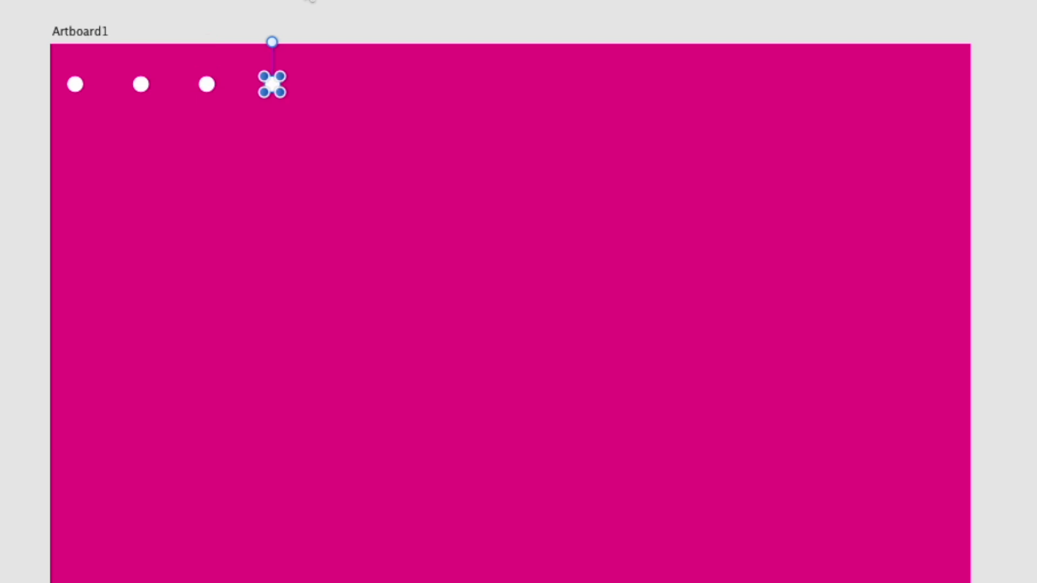
pyautogui.press('super+j')
pyautogui.press('super+j')
pyautogui.press('super+j')
pyautogui.press('super+j')
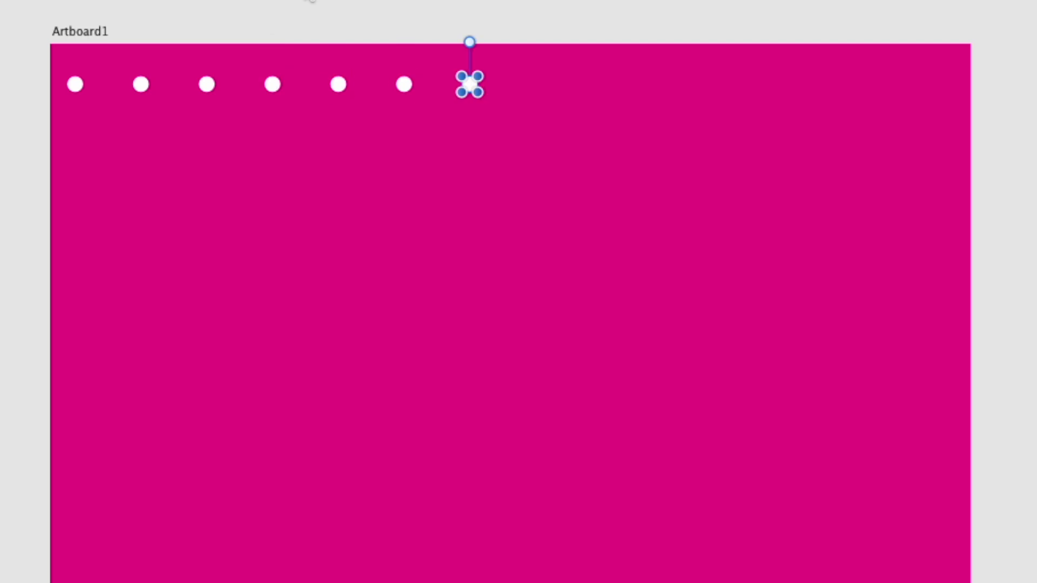
pyautogui.press('super+j')
pyautogui.press('super+j')
pyautogui.press('super+j')
pyautogui.press('super+j')
pyautogui.press('super+j')
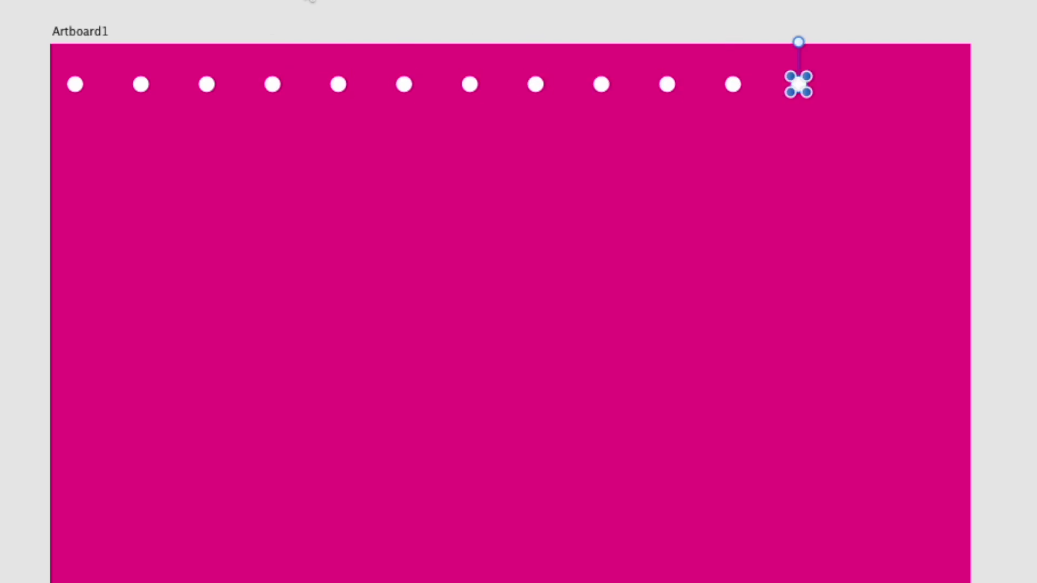
pyautogui.press('super+j')
pyautogui.press('super+j')
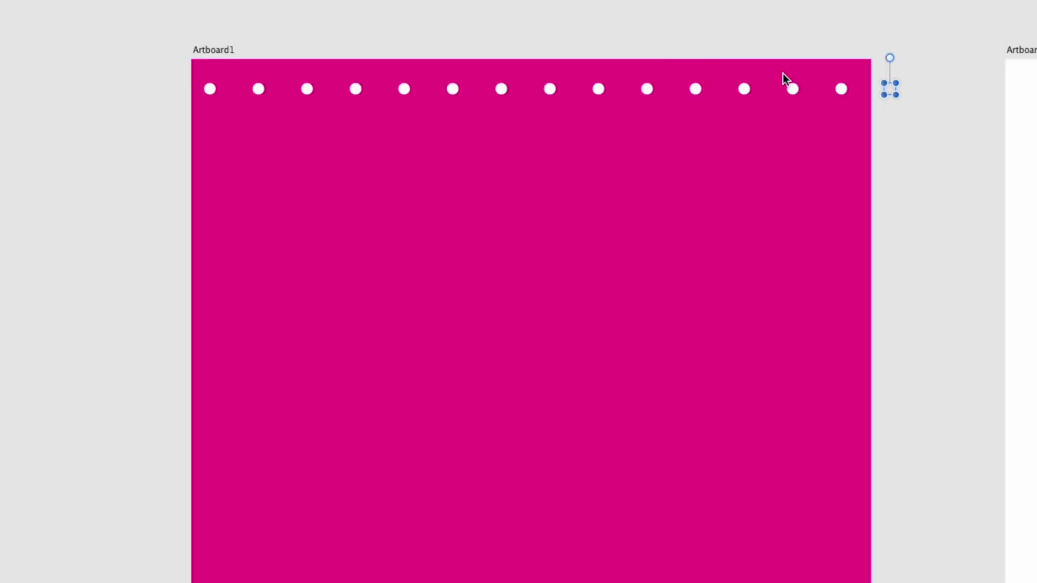
pyautogui.click(104, 34)
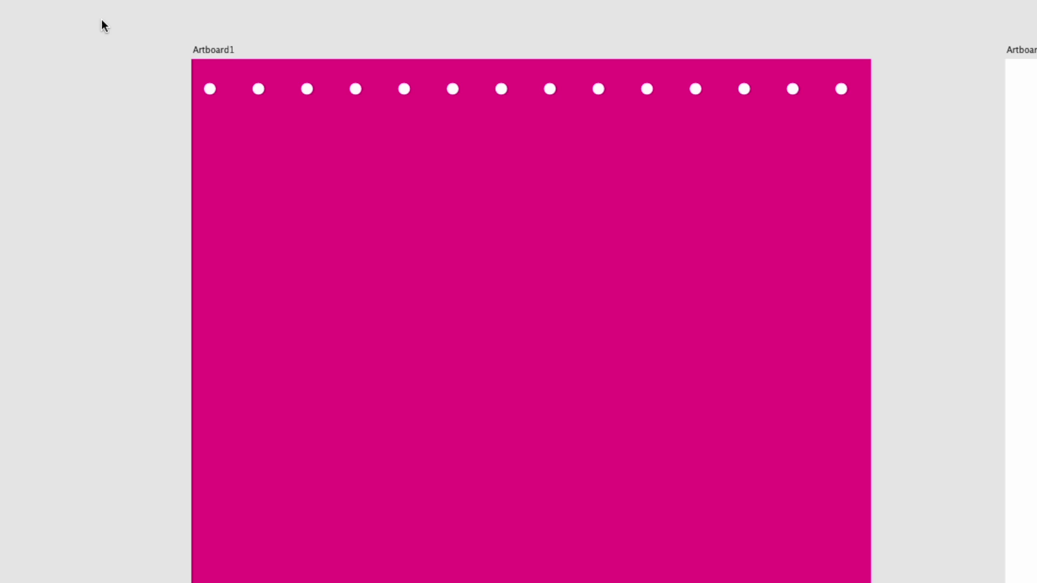
# Centre the whole row of dots horizontally on the artboard, align it with the top edge and group the dots
pyautogui.moveTo(102, 11); pyautogui.dragTo(924, 146)
pyautogui.moveTo(695, 90); pyautogui.dragTo(676, 89)
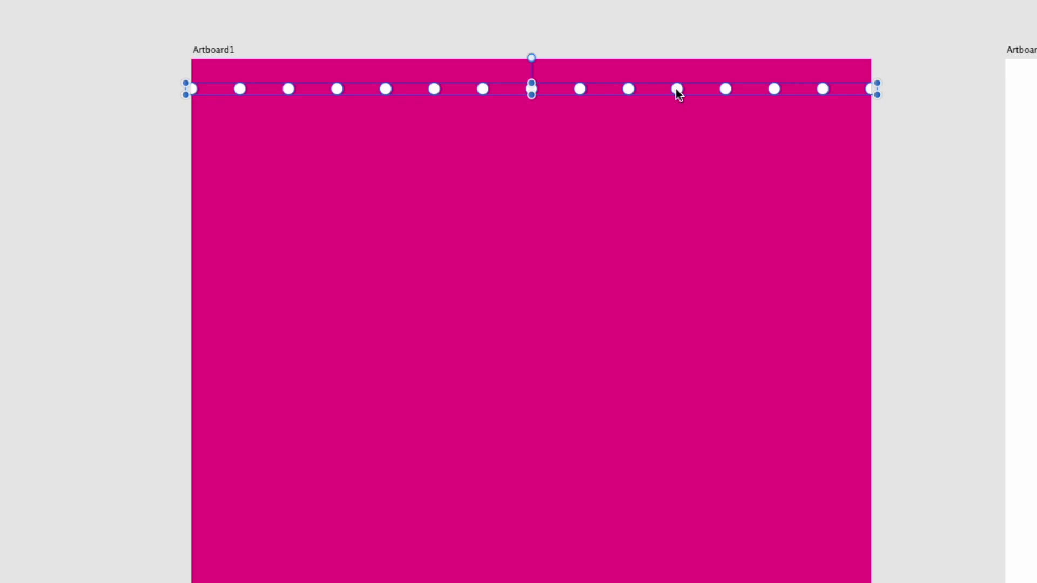
pyautogui.moveTo(676, 89); pyautogui.dragTo(675, 65)
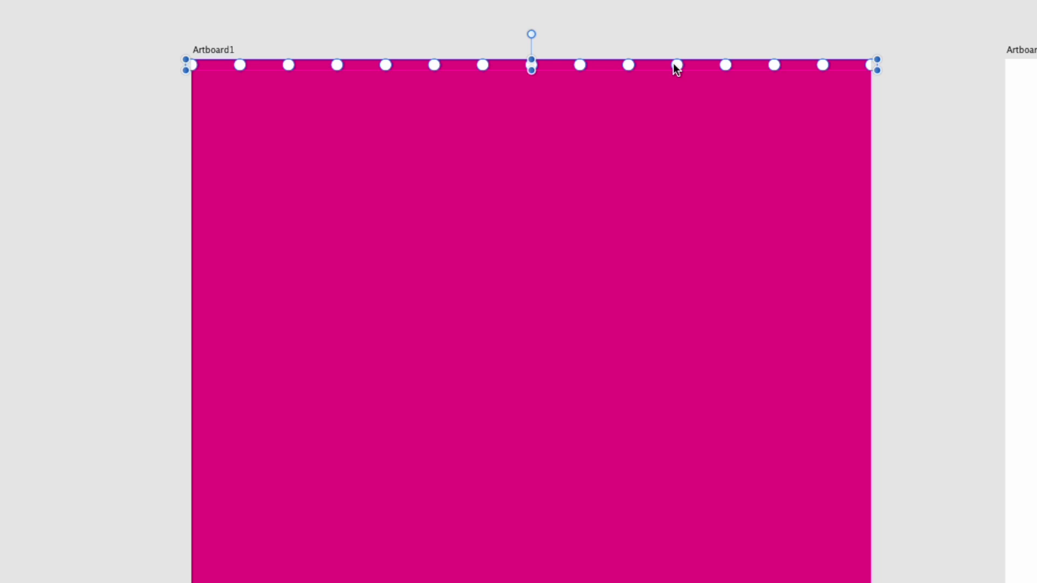
pyautogui.press('super+g')
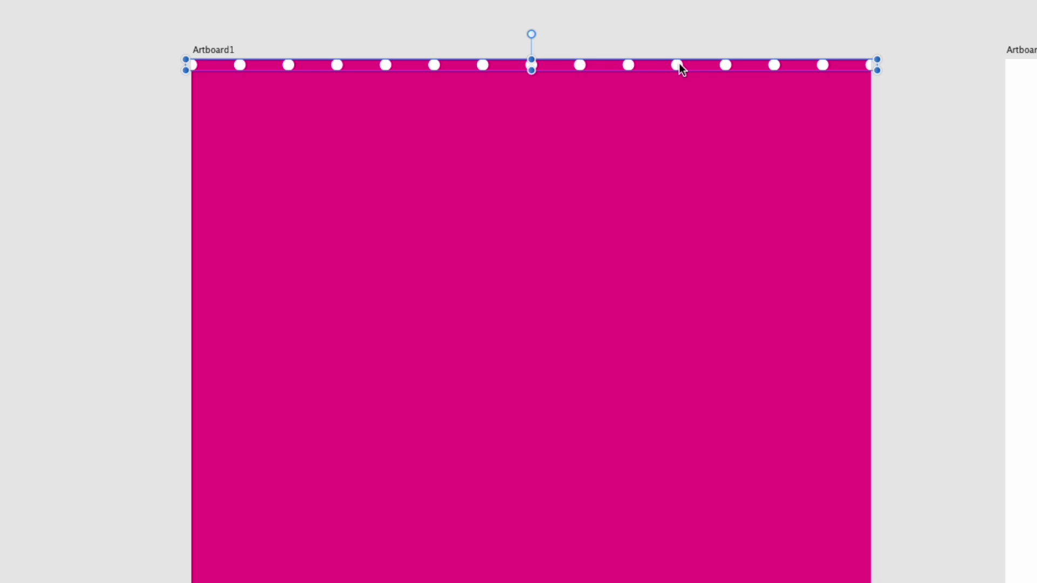
# Copy the dot row just below the first one, offset sideways so its dots sit midway between those above
pyautogui.moveTo(679, 63); pyautogui.dragTo(705, 84)
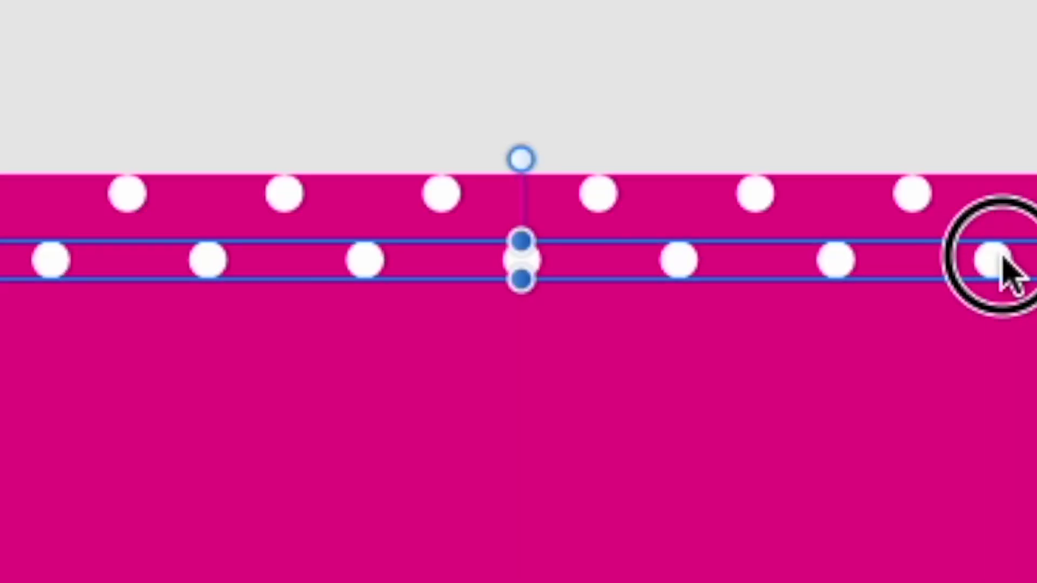
pyautogui.moveTo(1001, 258)
pyautogui.mouseDown()
pyautogui.moveTo(967, 260)
pyautogui.moveTo(1026, 261)
pyautogui.moveTo(951, 262)
pyautogui.moveTo(995, 263)
pyautogui.mouseUp()
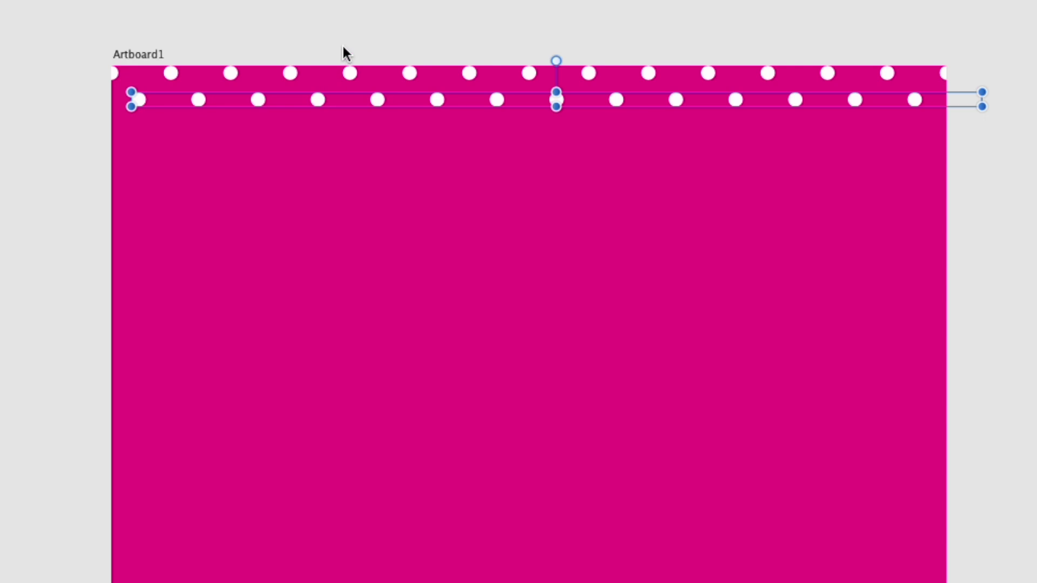
pyautogui.click(60, 45)
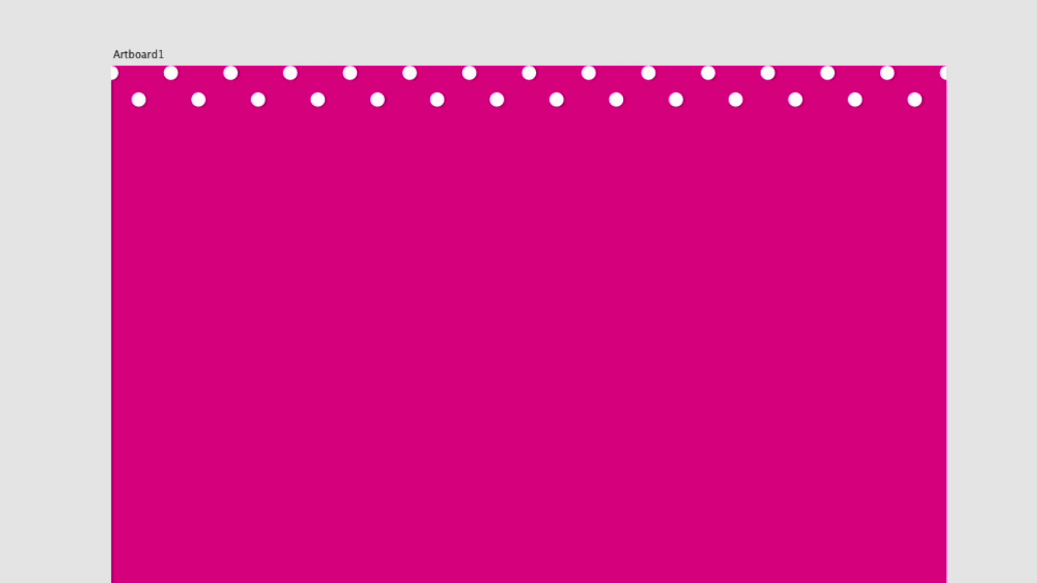
# Copy both dot rows together directly below and repeat the duplication until the dots fill the artboard down to its bottom edge
pyautogui.moveTo(0, 28); pyautogui.dragTo(1032, 202)
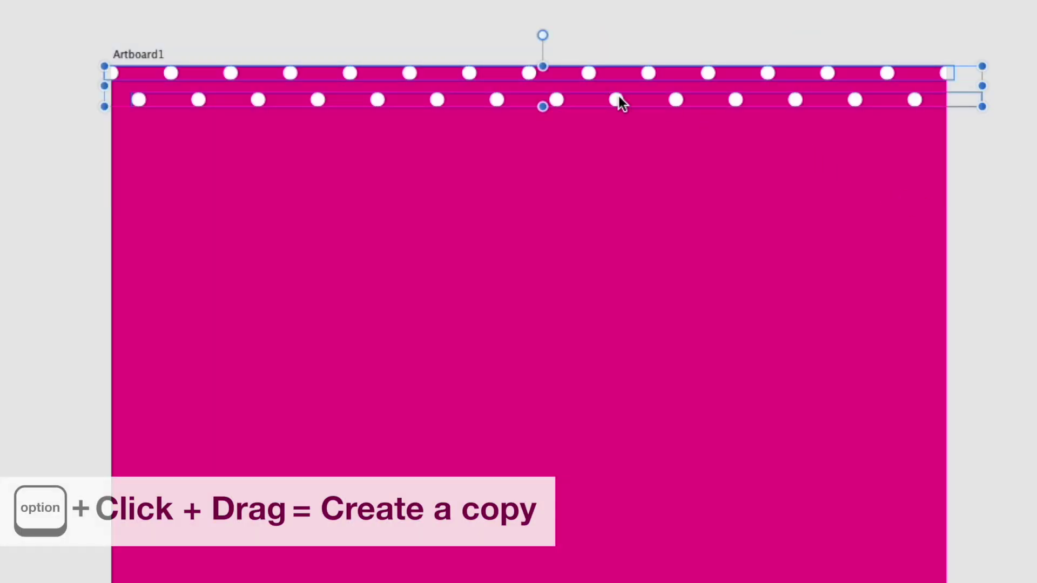
pyautogui.moveTo(618, 97); pyautogui.dragTo(626, 146)
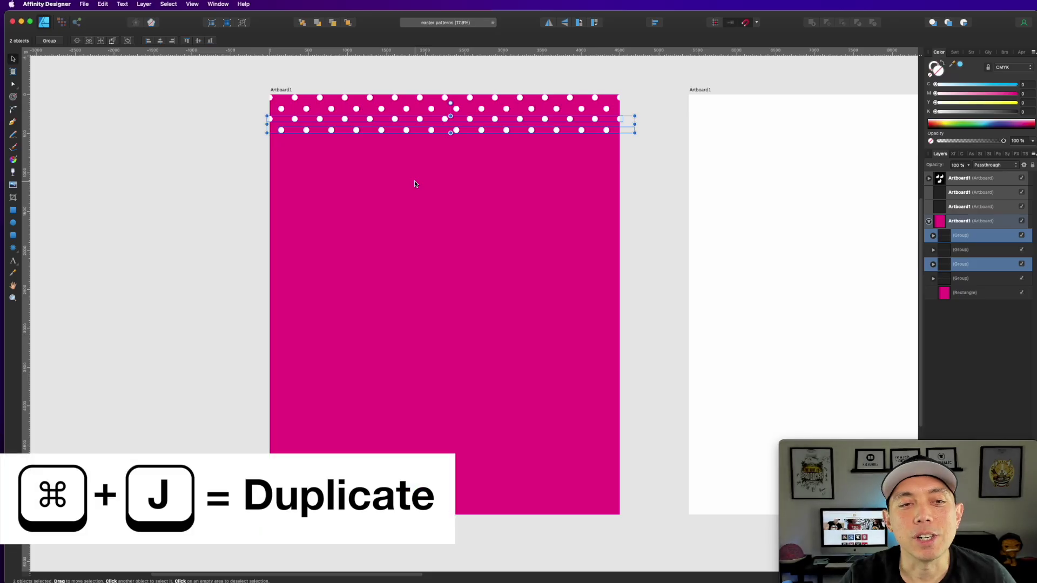
pyautogui.press('super+j')
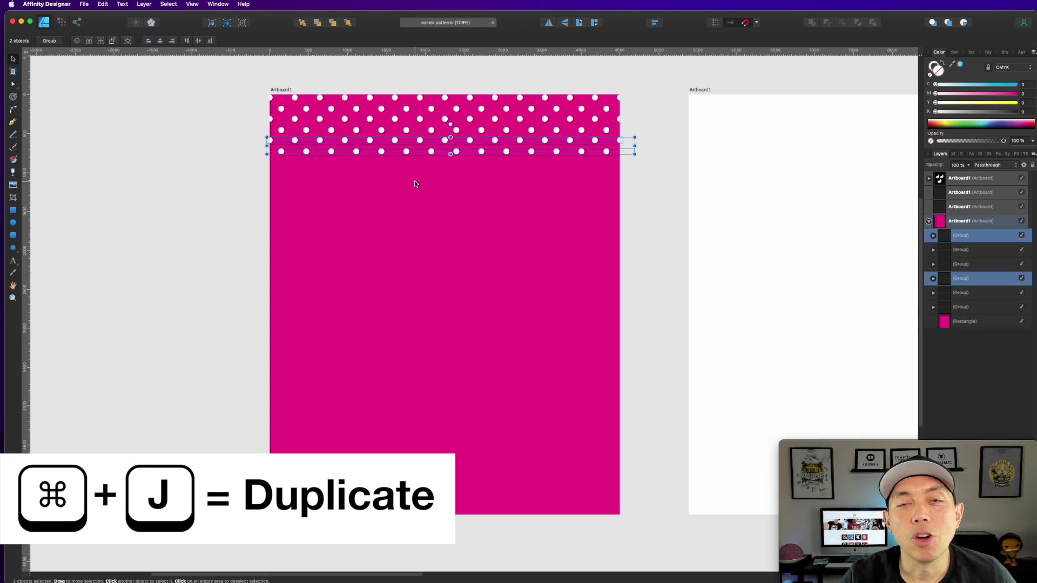
pyautogui.press('super+j')
pyautogui.press('super+j')
pyautogui.press('super+j')
pyautogui.press('super+j')
pyautogui.press('super+j')
pyautogui.press('super+j')
pyautogui.press('super+j')
pyautogui.press('super+j')
pyautogui.press('super+j')
pyautogui.press('super+j')
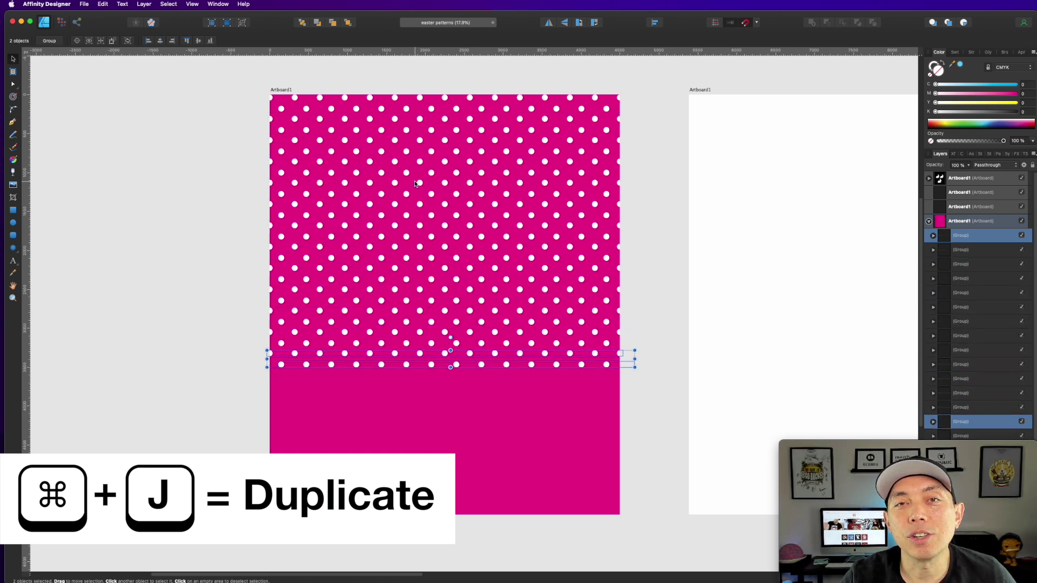
pyautogui.press('super+j')
pyautogui.press('super+j')
pyautogui.press('super+j')
pyautogui.press('super+j')
pyautogui.press('super+j')
pyautogui.press('super+j')
pyautogui.press('super+j')
pyautogui.press('super+j')
pyautogui.press('super+j')
pyautogui.press('super+j')
pyautogui.press('super+j')
pyautogui.press('super+j')
pyautogui.press('super+j')
pyautogui.press('super+j')
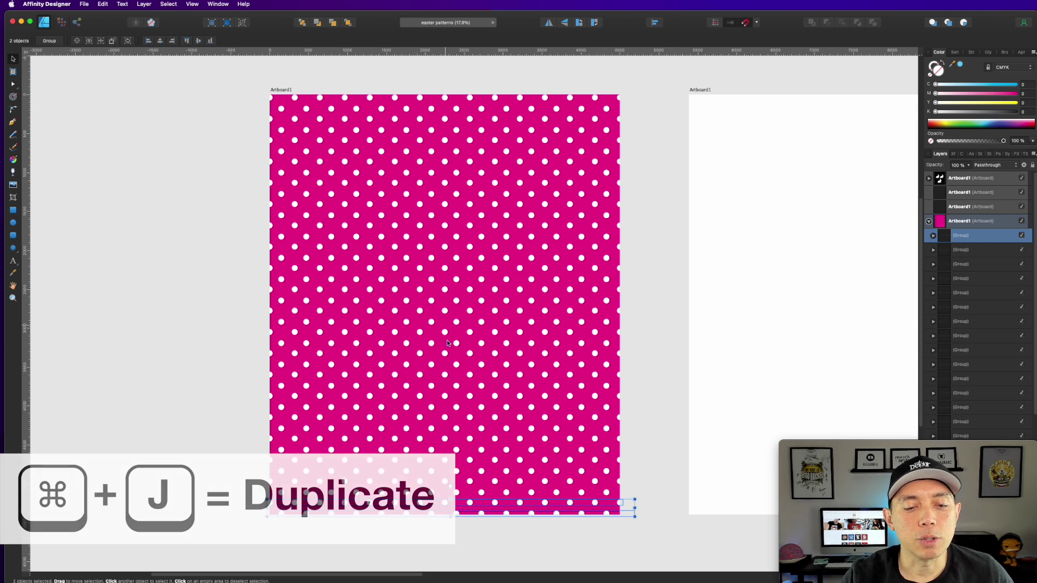
pyautogui.click(241, 86)
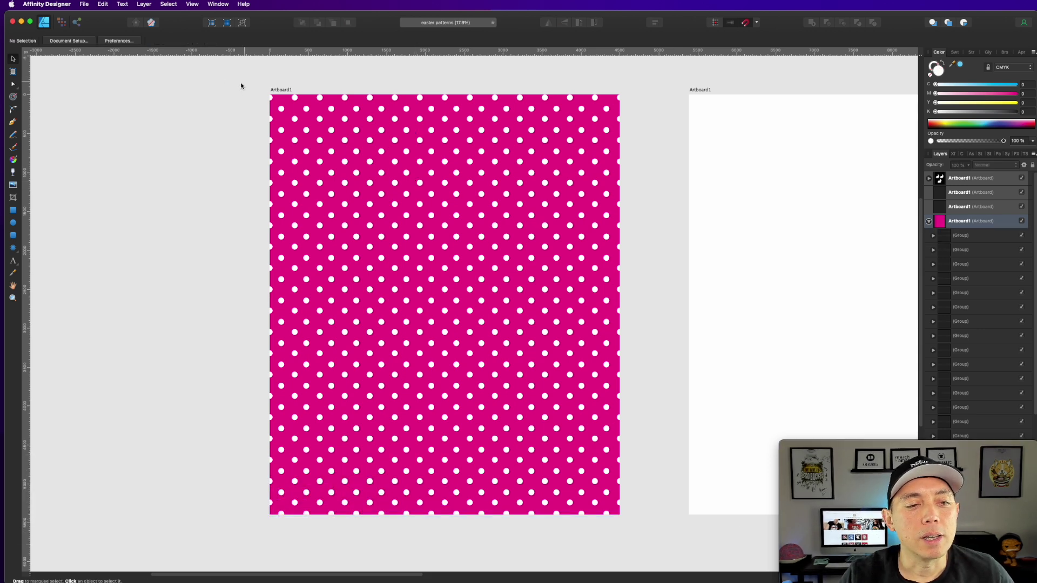
# Group all the dot rows into one group, leaving out the magenta background rectangle
pyautogui.moveTo(191, 67); pyautogui.dragTo(657, 539)
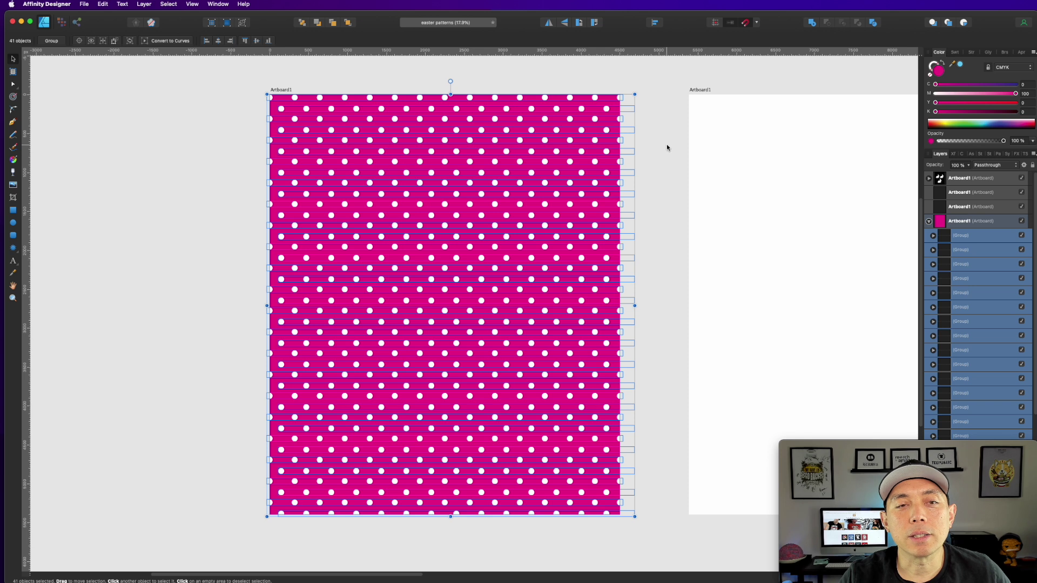
pyautogui.keyDown('shift'); pyautogui.click(609, 101); pyautogui.keyUp('shift')
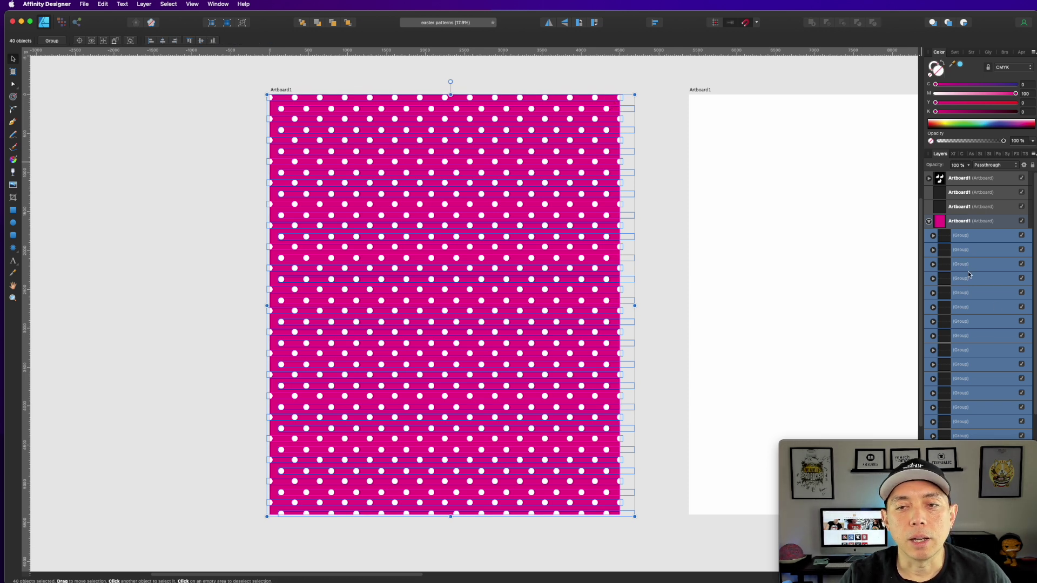
pyautogui.scroll(-5, 992, 309)
pyautogui.scroll(3, 992, 310)
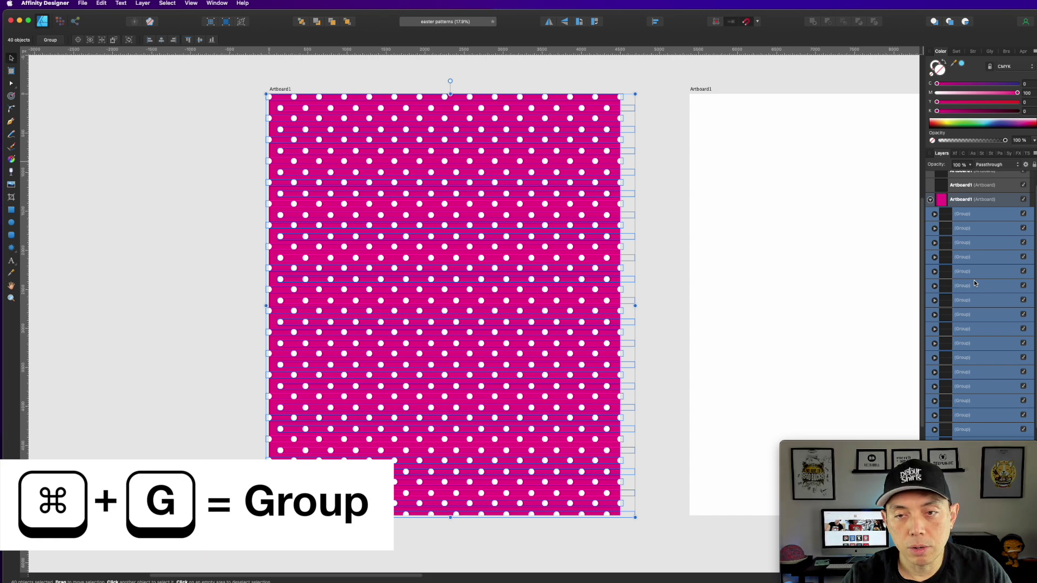
pyautogui.press('super+g')
# Rename the group containing all the dot rows as Dots
pyautogui.doubleClick(962, 236)
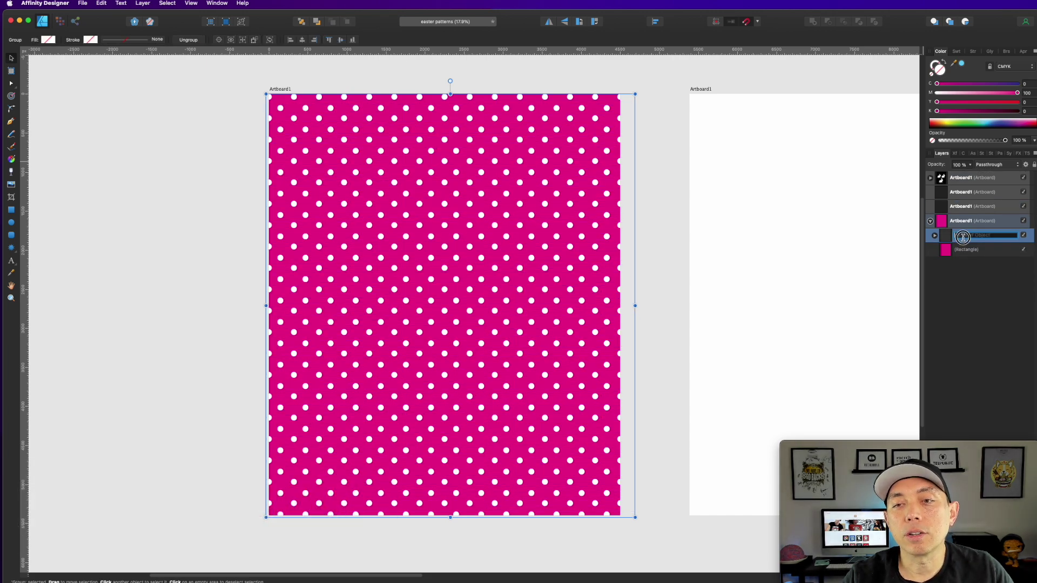
pyautogui.write('Dto')
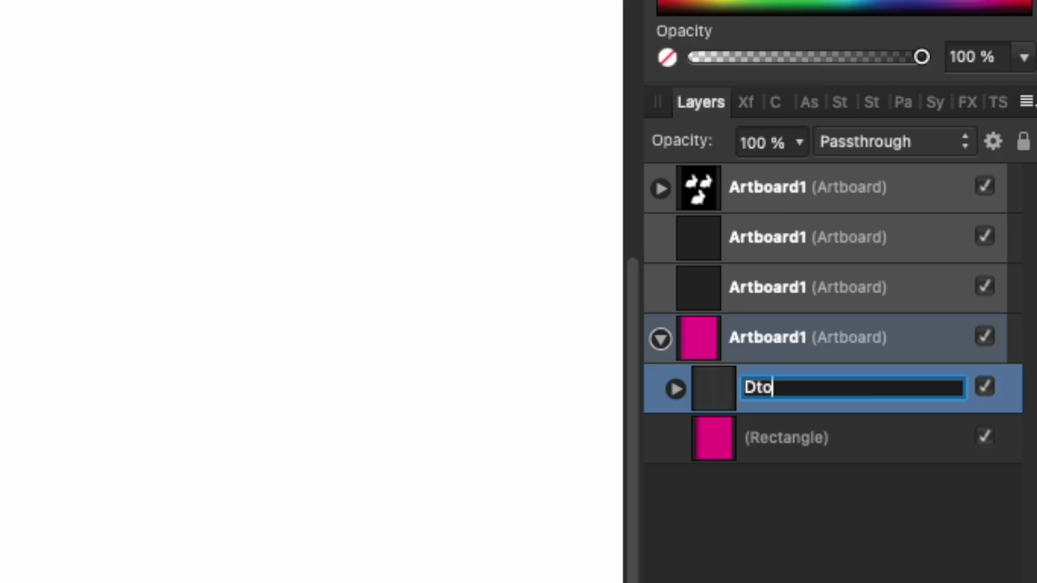
pyautogui.press('BackSpace')
pyautogui.press('BackSpace')
pyautogui.write('ots')
# Rename the magenta rectangle beneath the dots as Background
pyautogui.click(786, 439)
pyautogui.doubleClick(786, 439)
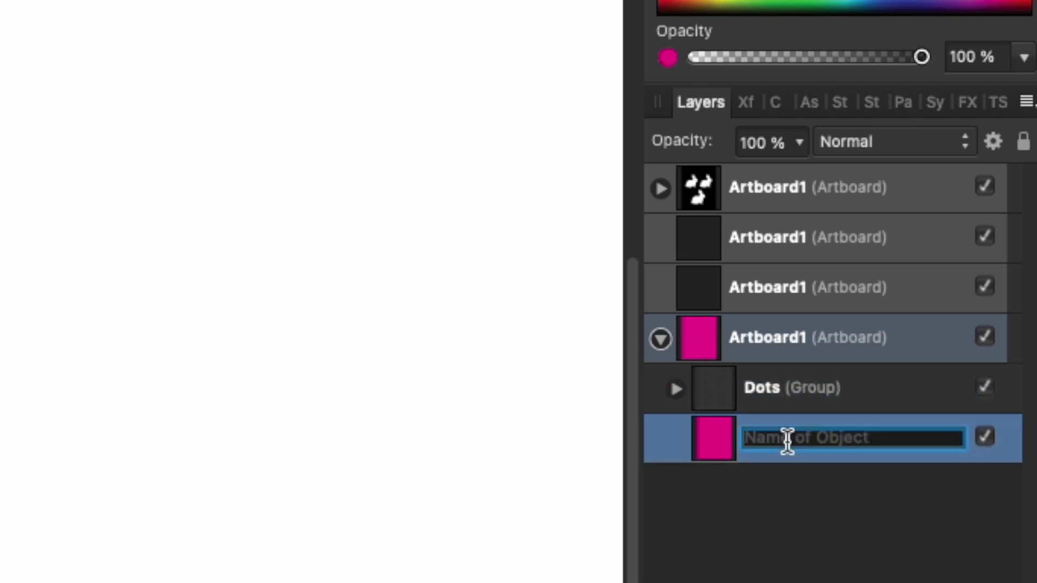
pyautogui.write('Backag')
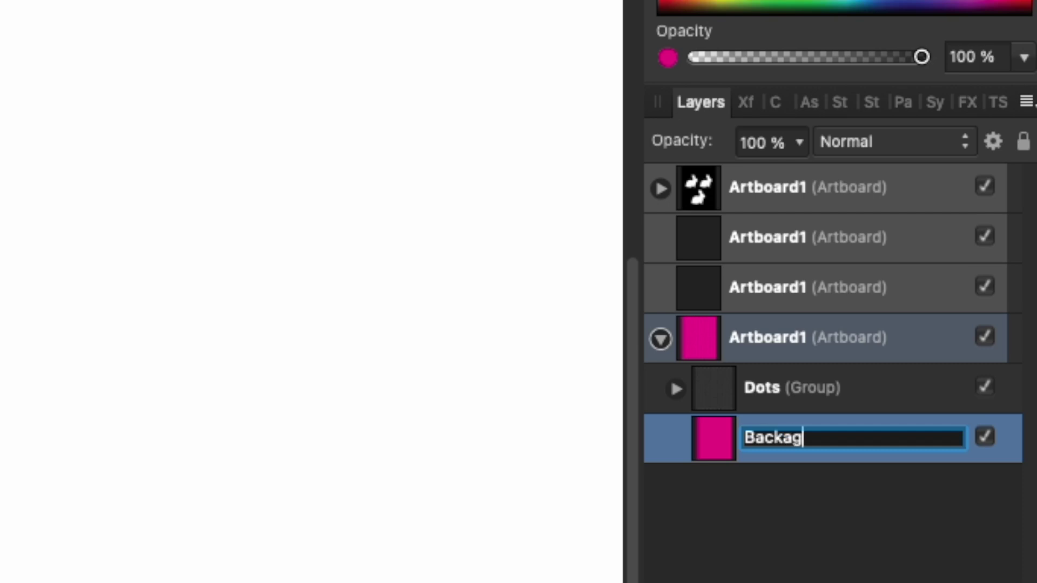
pyautogui.press('BackSpace')
pyautogui.press('BackSpace')
pyautogui.write('ground')
pyautogui.press('Return')
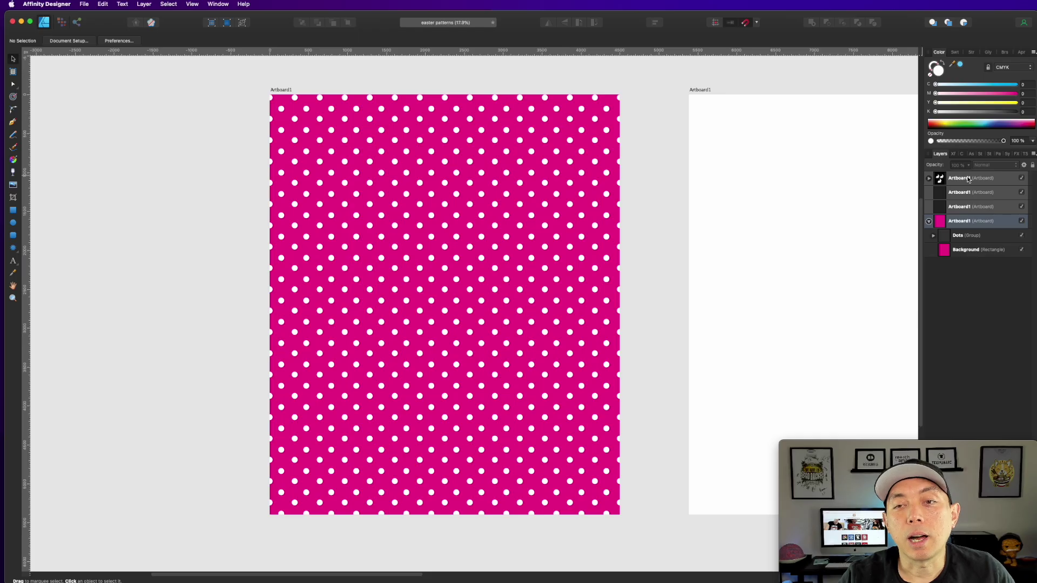
# Recolour the Background rectangle cyan with C 75, M 0, Y 0 and K 0, then deselect it
pyautogui.click(812, 389)
pyautogui.moveTo(935, 85); pyautogui.dragTo(859, 97)
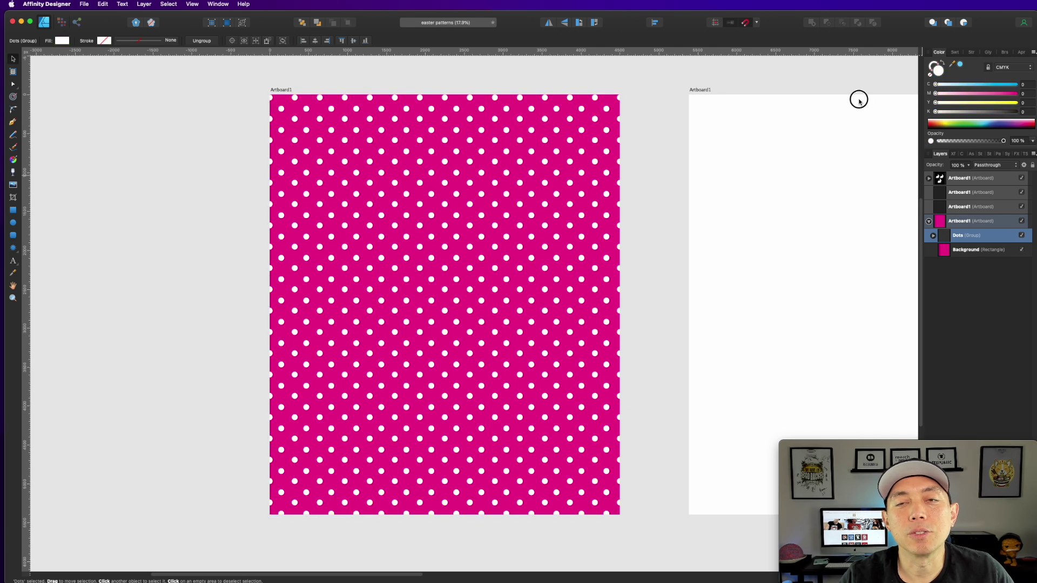
pyautogui.click(975, 249)
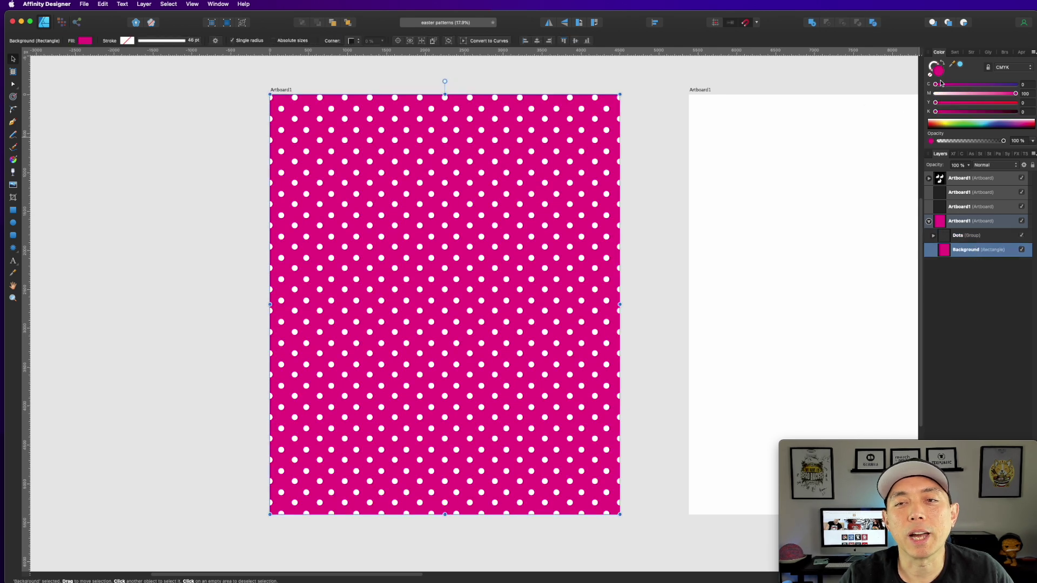
pyautogui.moveTo(937, 84); pyautogui.dragTo(874, 95)
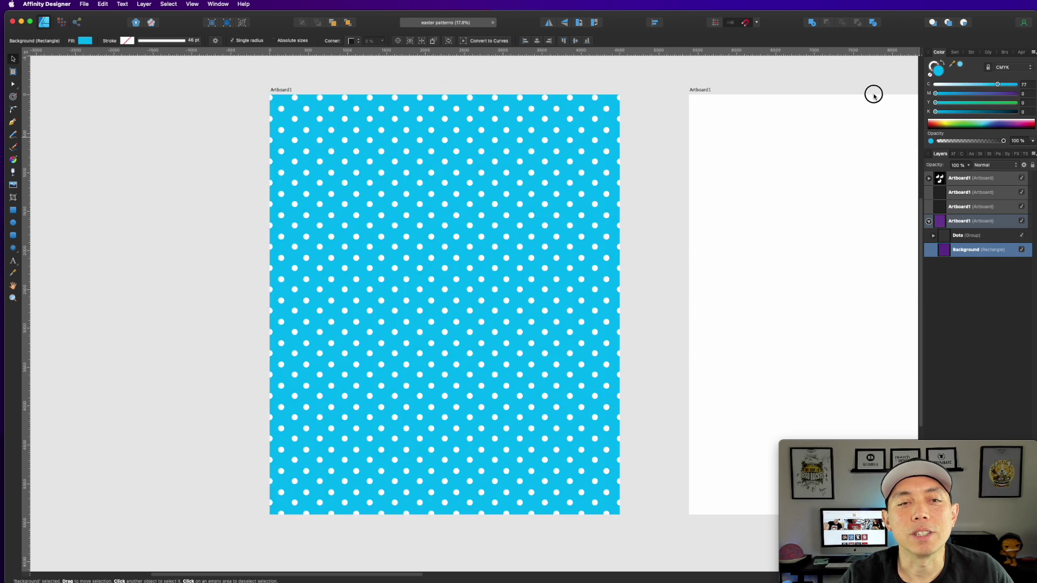
pyautogui.moveTo(997, 84)
pyautogui.mouseDown()
pyautogui.moveTo(972, 84)
pyautogui.moveTo(995, 85)
pyautogui.mouseUp()
pyautogui.click(663, 108)
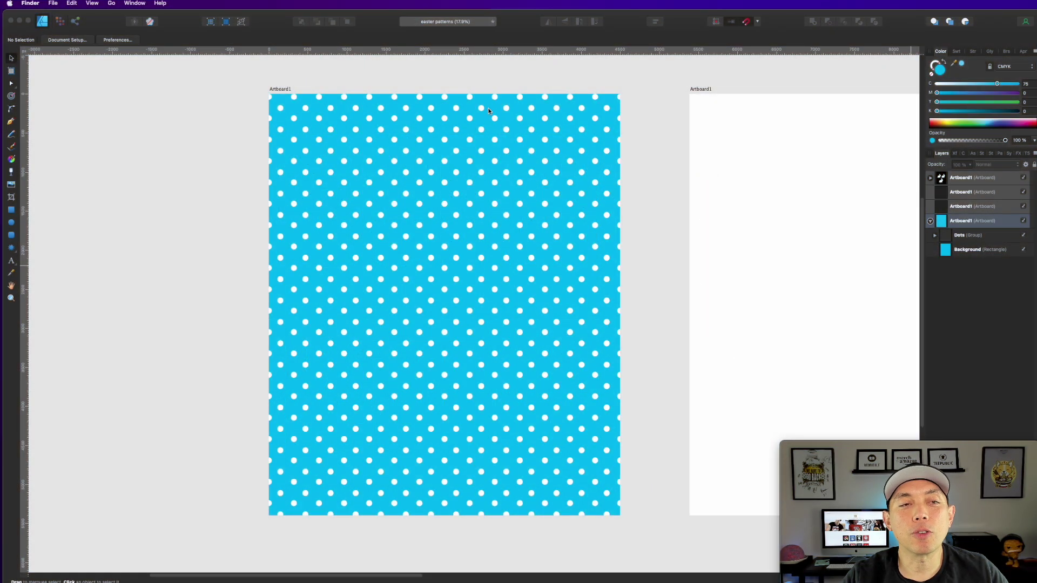
# Rename the dotted artboard as Polka Dot and collapse its contents in the layer list
pyautogui.click(282, 90)
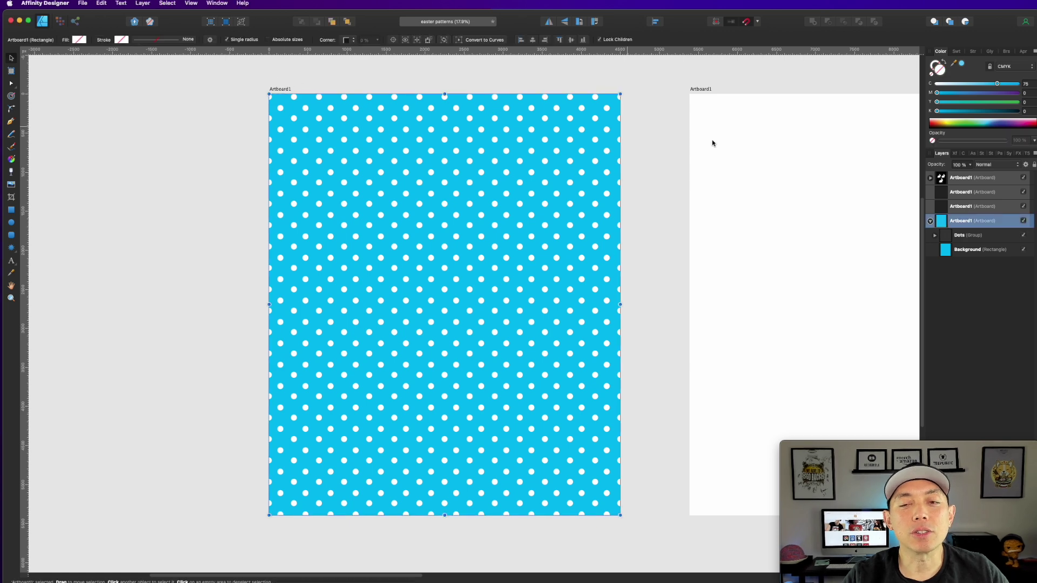
pyautogui.doubleClick(961, 222)
pyautogui.write('Polka D')
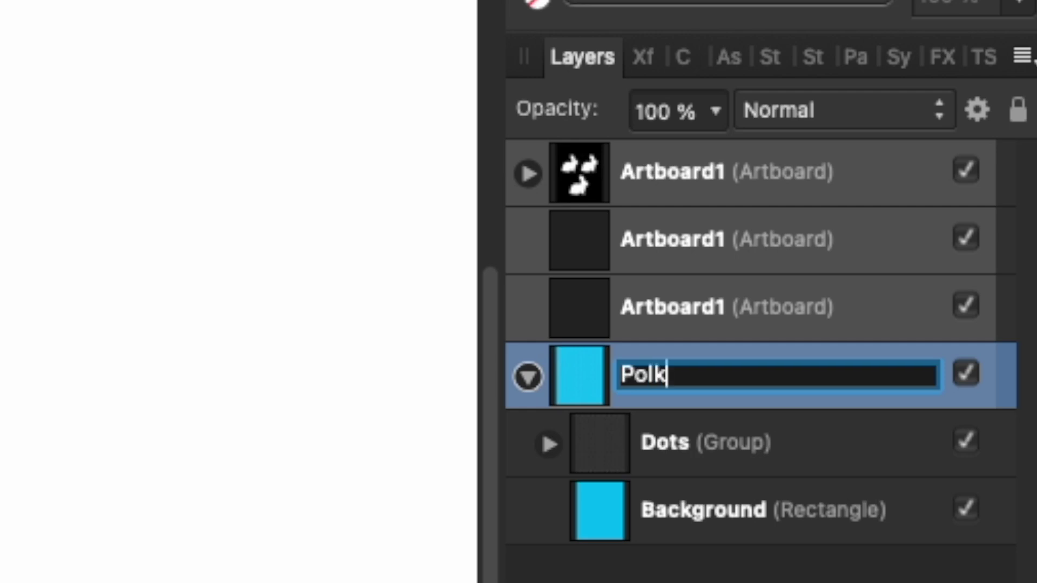
pyautogui.write('ot')
pyautogui.press('Return')
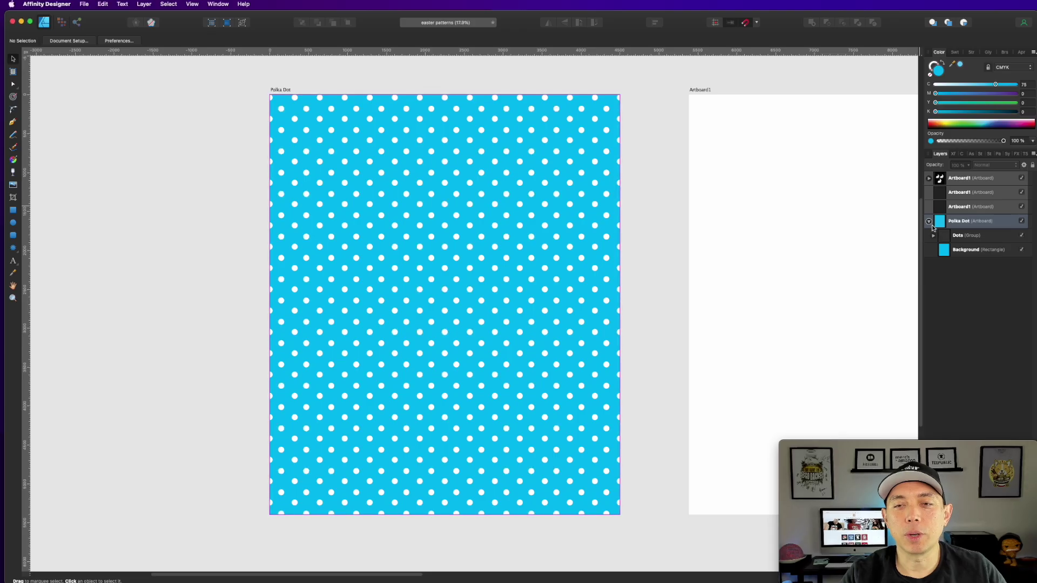
pyautogui.click(929, 221)
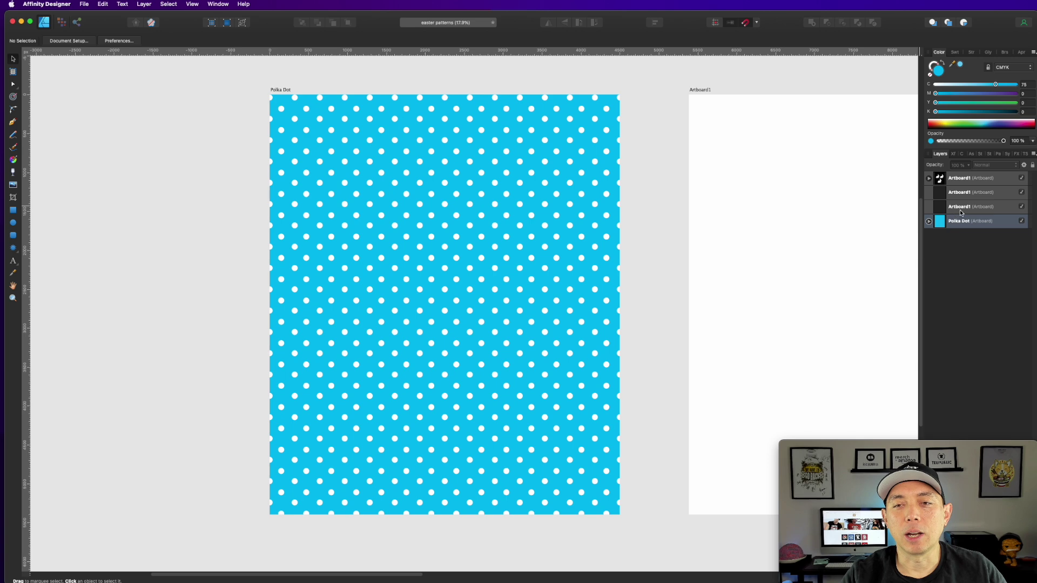
# Rename the empty artboard beside the polka-dot one as Checkerboard and clear the selection
pyautogui.click(725, 115)
pyautogui.moveTo(787, 160); pyautogui.dragTo(636, 182)
pyautogui.press('v')
pyautogui.doubleClick(966, 210)
pyautogui.press('BackSpace')
pyautogui.write('ICh')
pyautogui.press('BackSpace')
pyautogui.press('BackSpace')
pyautogui.press('BackSpace')
pyautogui.write('Checker b')
pyautogui.press('BackSpace')
pyautogui.write('b')
pyautogui.press('BackSpace')
pyautogui.press('BackSpace')
pyautogui.write('board')
pyautogui.press('Return')
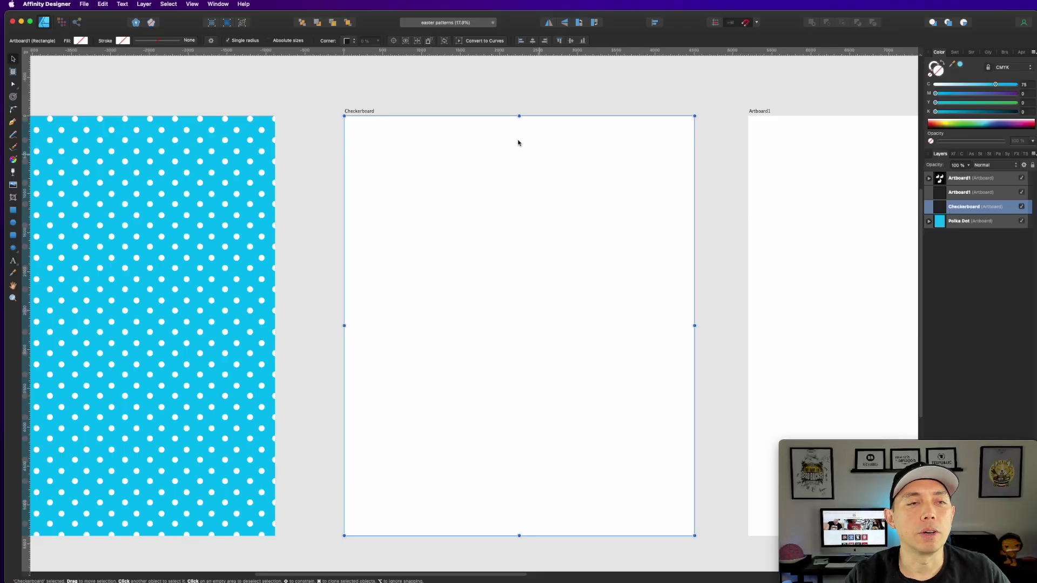
pyautogui.press('super+d')
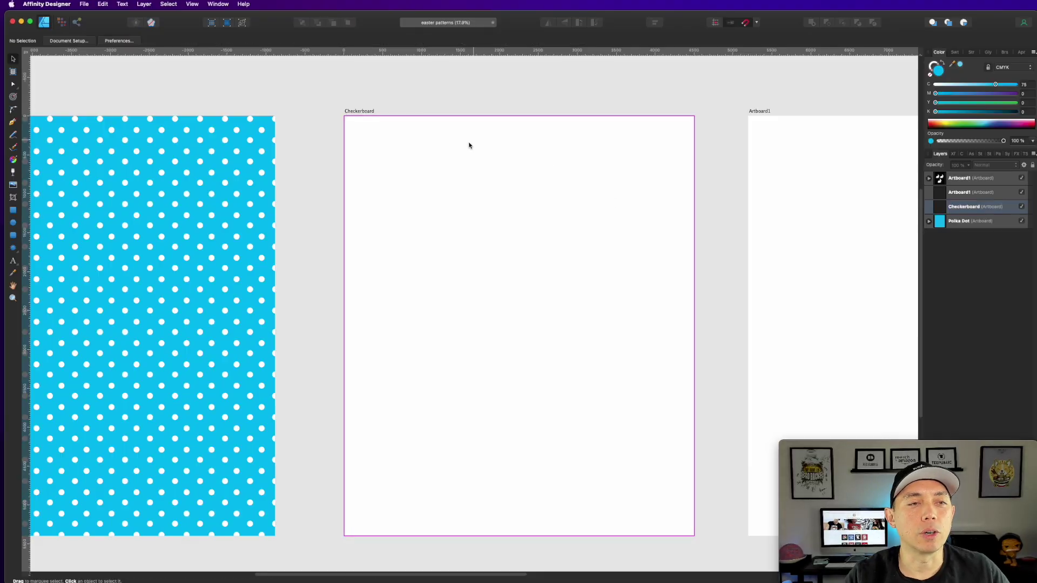
# Draw a square about 230 px wide near the Checkerboard artboard's upper-left corner and fill it magenta with M 100 and C 0
pyautogui.scroll(1, 388, 230)
pyautogui.scroll(1, 387, 231)
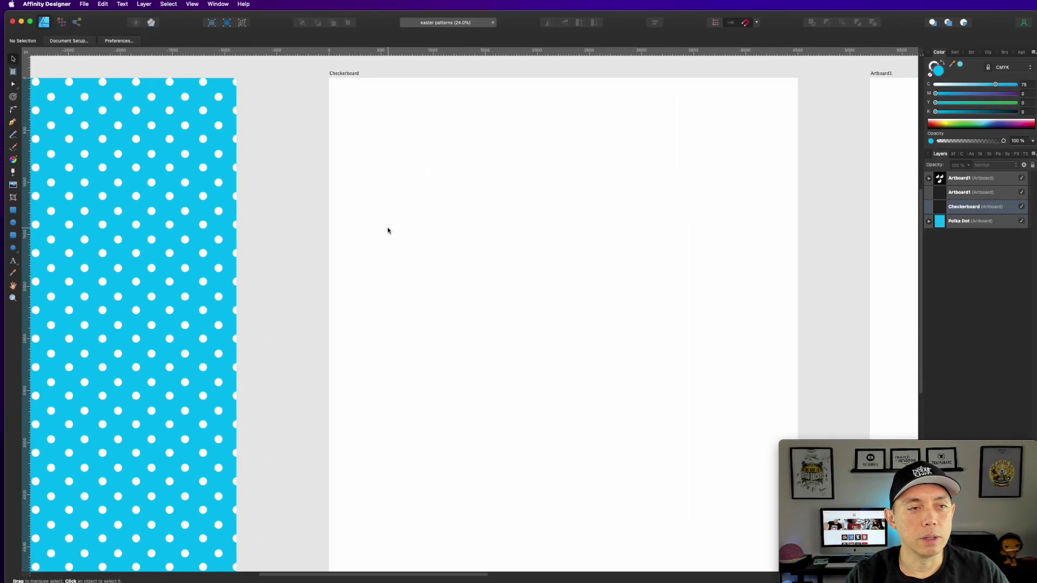
pyautogui.scroll(5, 395, 218)
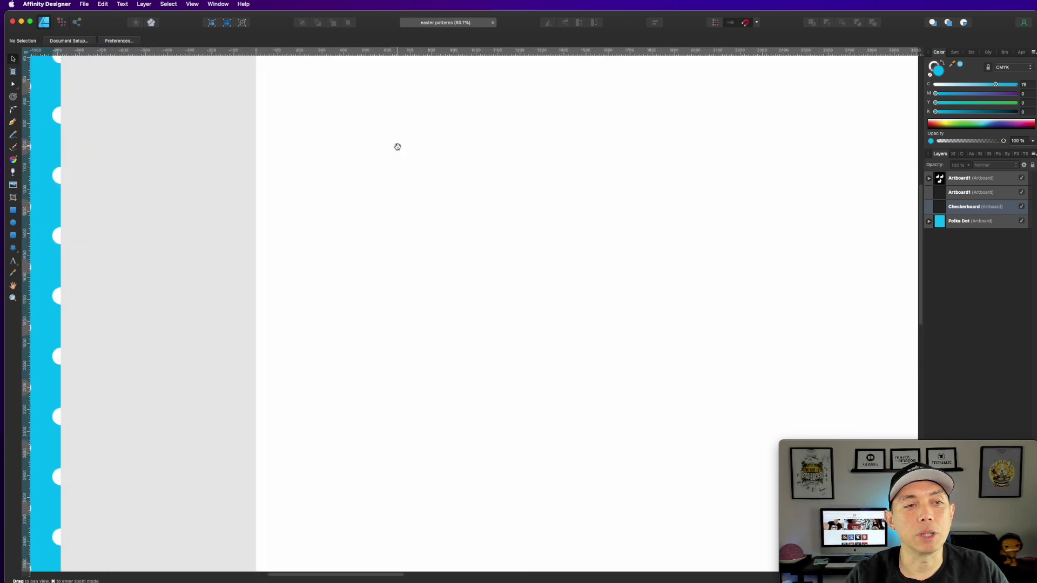
pyautogui.scroll(5, 416, 308)
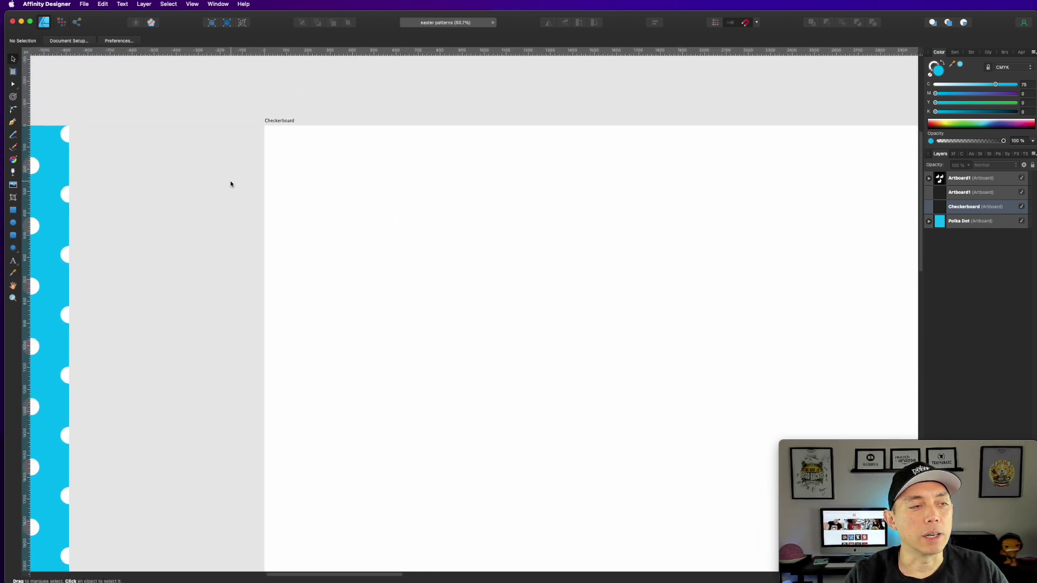
pyautogui.click(13, 211)
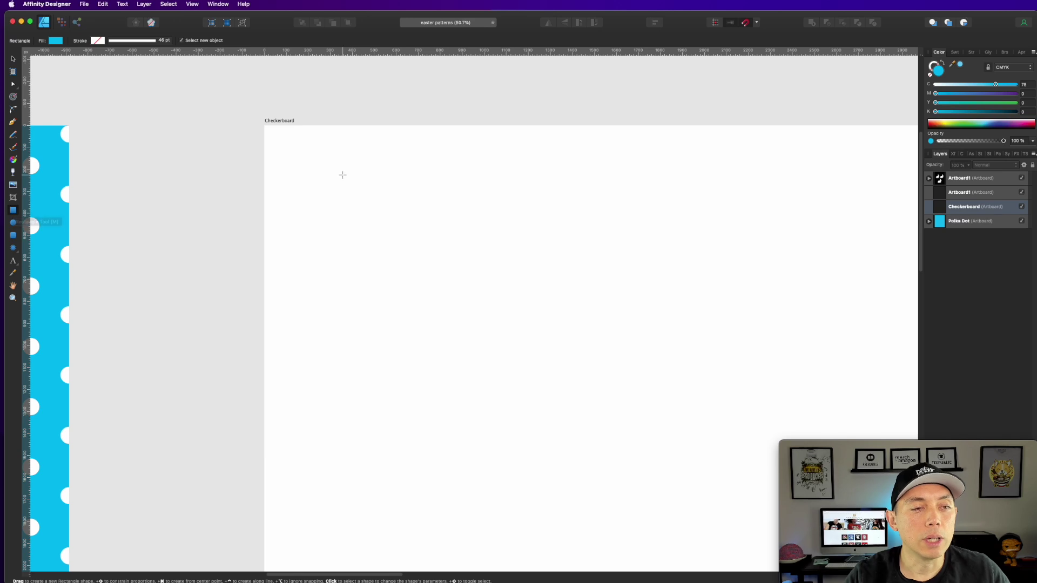
pyautogui.moveTo(342, 175); pyautogui.dragTo(394, 225)
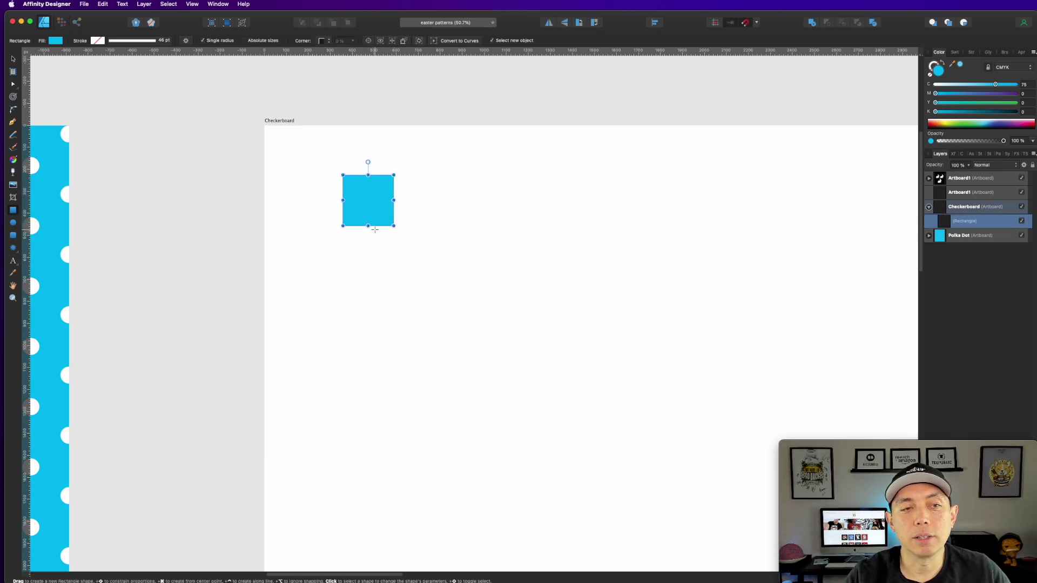
pyautogui.moveTo(935, 93); pyautogui.dragTo(830, 88)
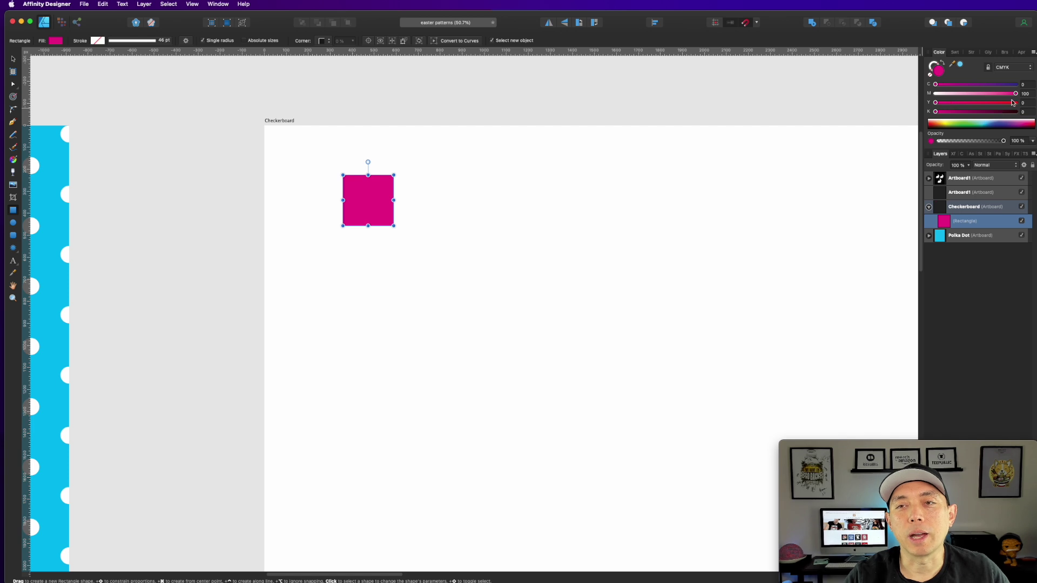
pyautogui.click(15, 58)
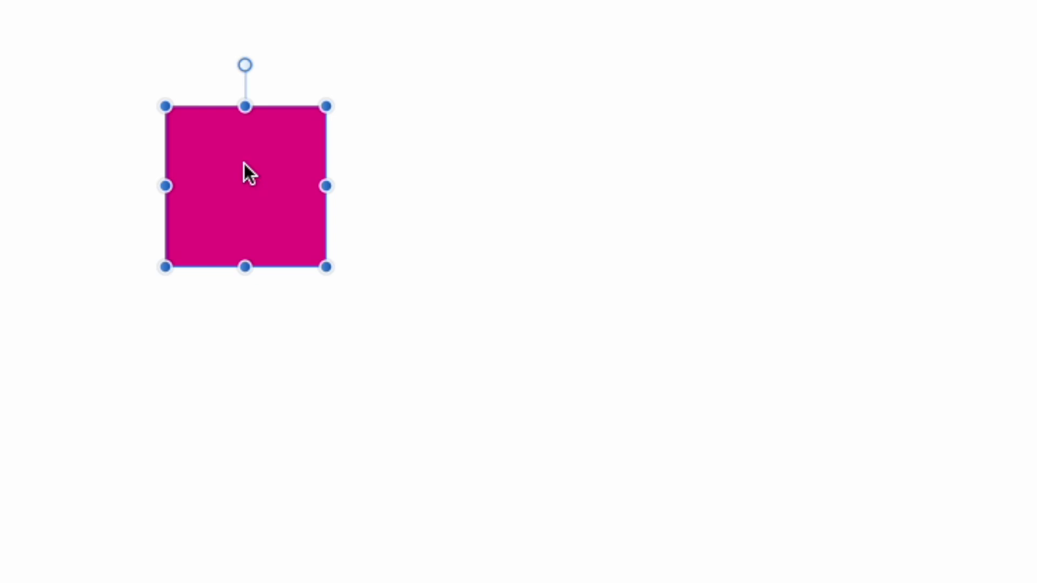
# Duplicate the magenta square directly to its right so the edges touch, and inspect the seam between them
pyautogui.moveTo(244, 163); pyautogui.dragTo(404, 169)
pyautogui.click(227, 40)
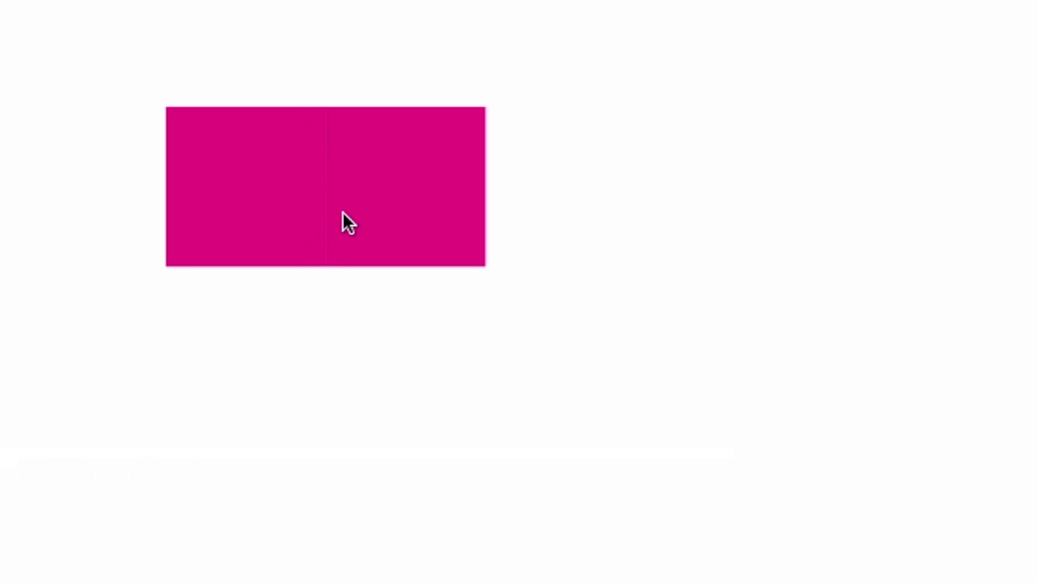
pyautogui.scroll(5, 338, 243)
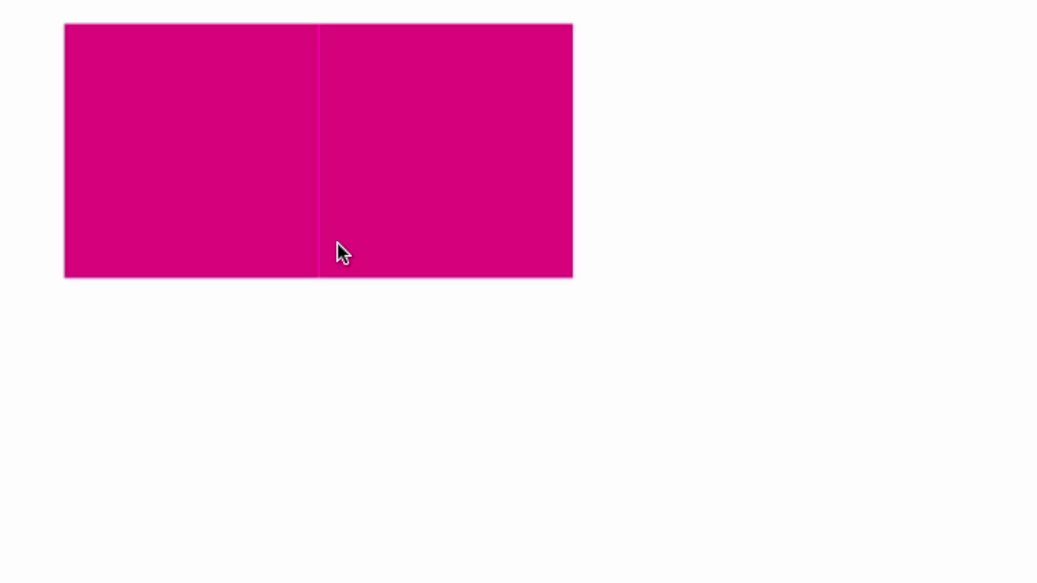
pyautogui.click(403, 119)
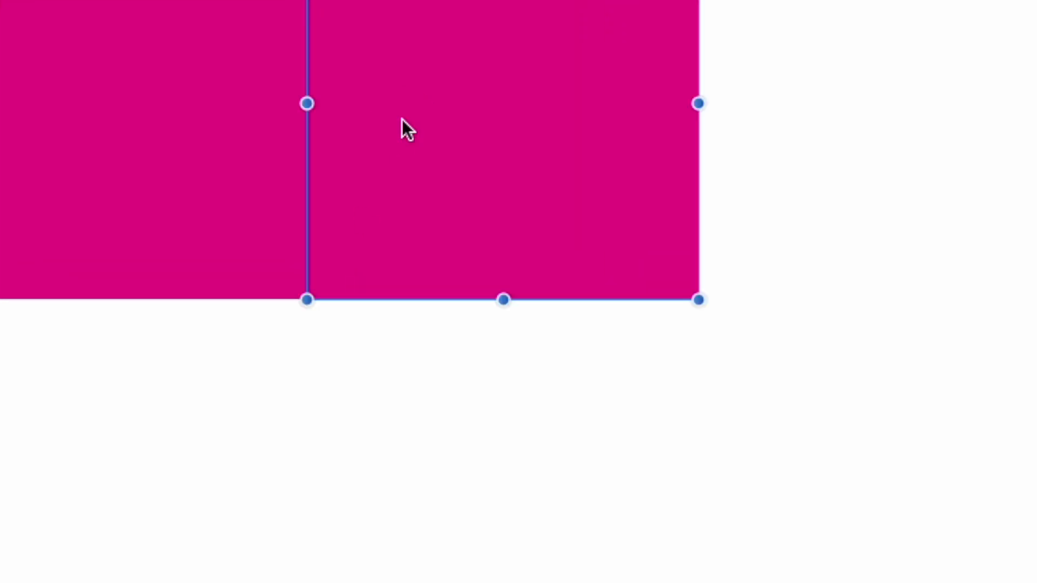
pyautogui.press('alt')
pyautogui.click(1003, 239)
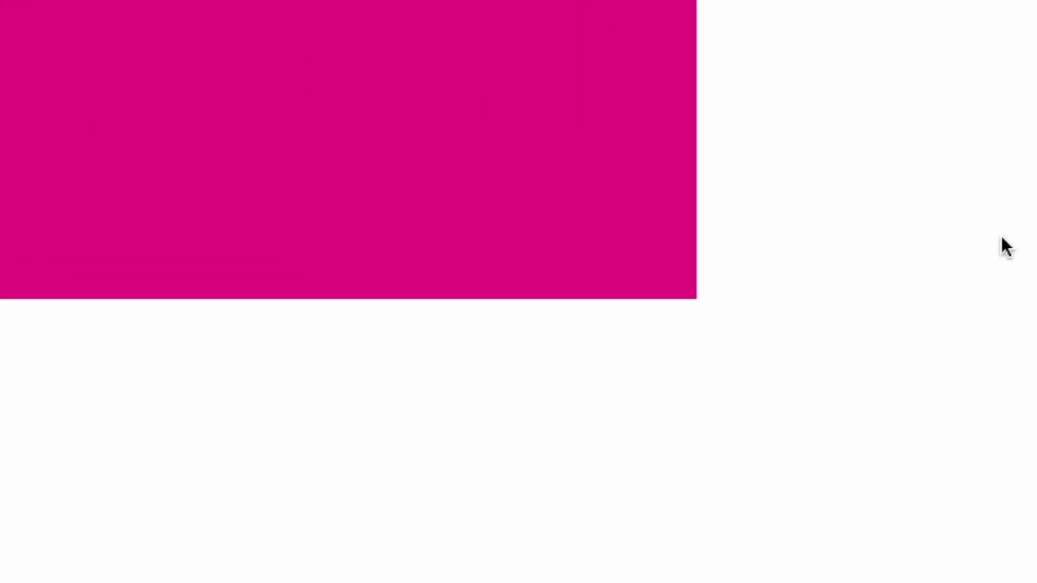
pyautogui.scroll(-3, 414, 162)
# Copy both squares together directly below the originals to form a two-by-two block
pyautogui.click(265, 139)
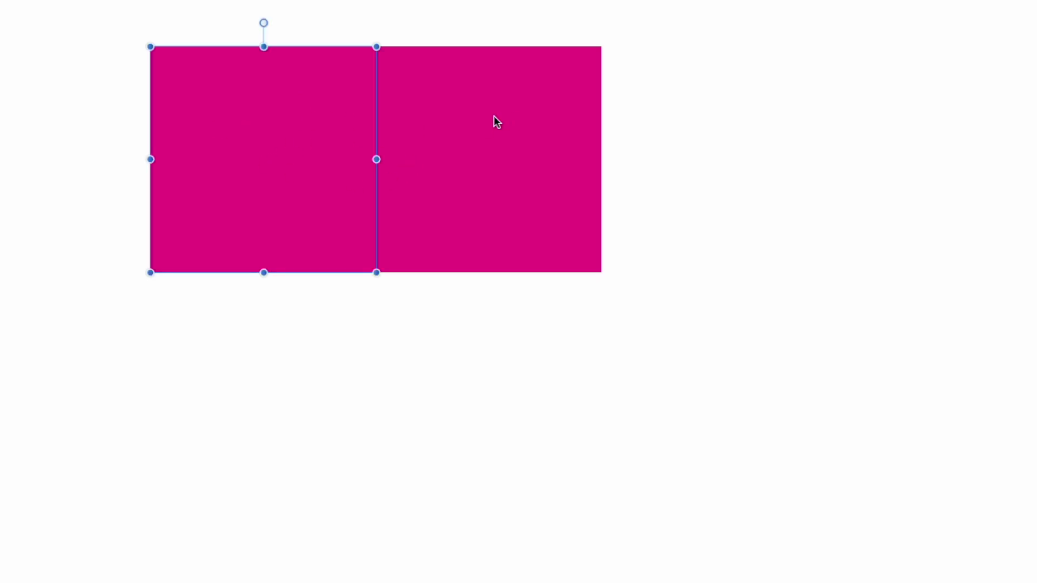
pyautogui.keyDown('shift'); pyautogui.click(494, 116); pyautogui.keyUp('shift')
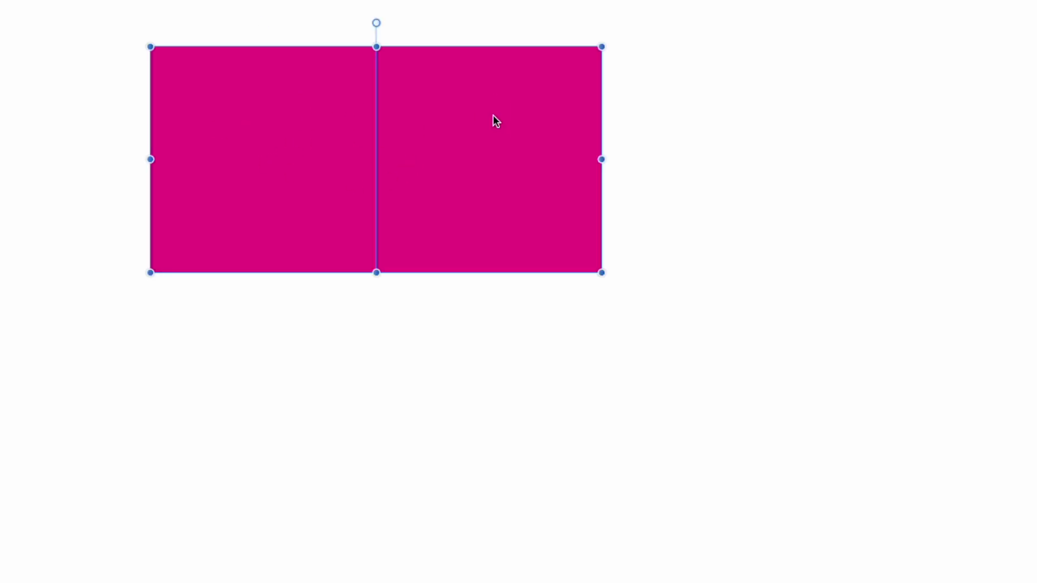
pyautogui.moveTo(493, 115); pyautogui.dragTo(503, 344)
pyautogui.click(743, 281)
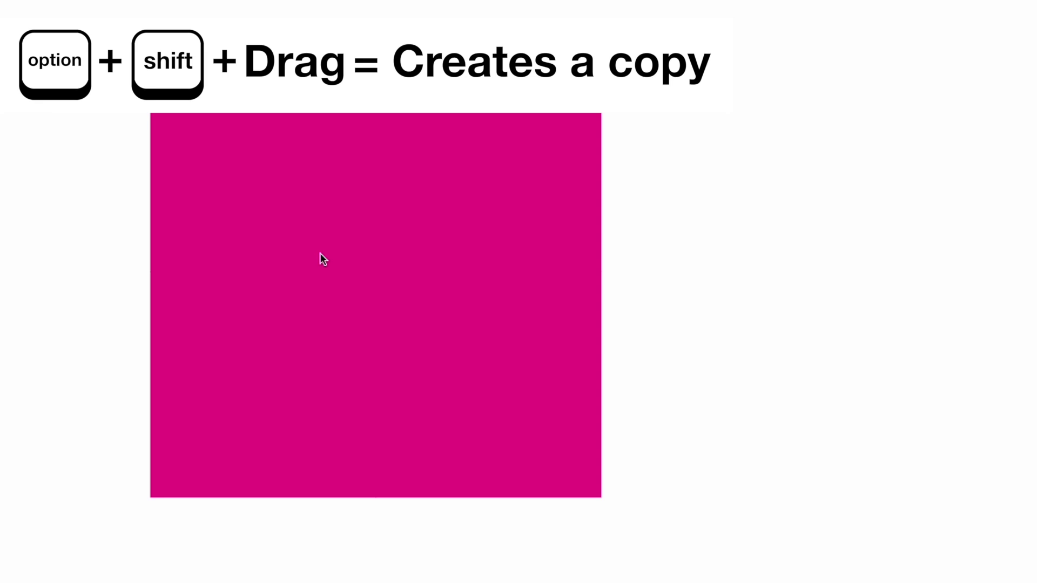
pyautogui.moveTo(89, 581); pyautogui.dragTo(805, 18)
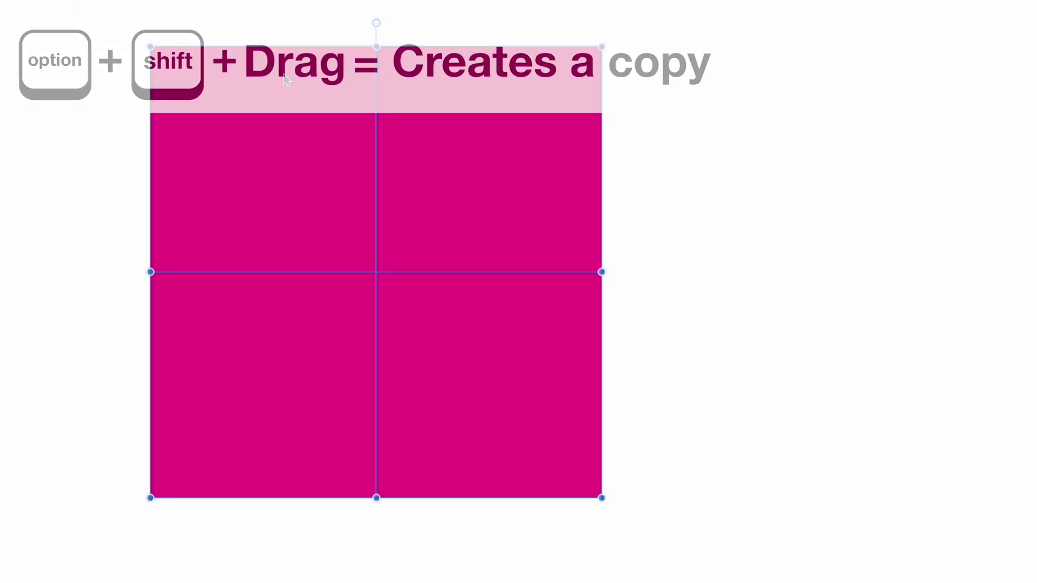
pyautogui.click(879, 116)
# Set the block's upper-right and lower-left squares to 50% opacity and its lower-right square to 0%
pyautogui.click(479, 99)
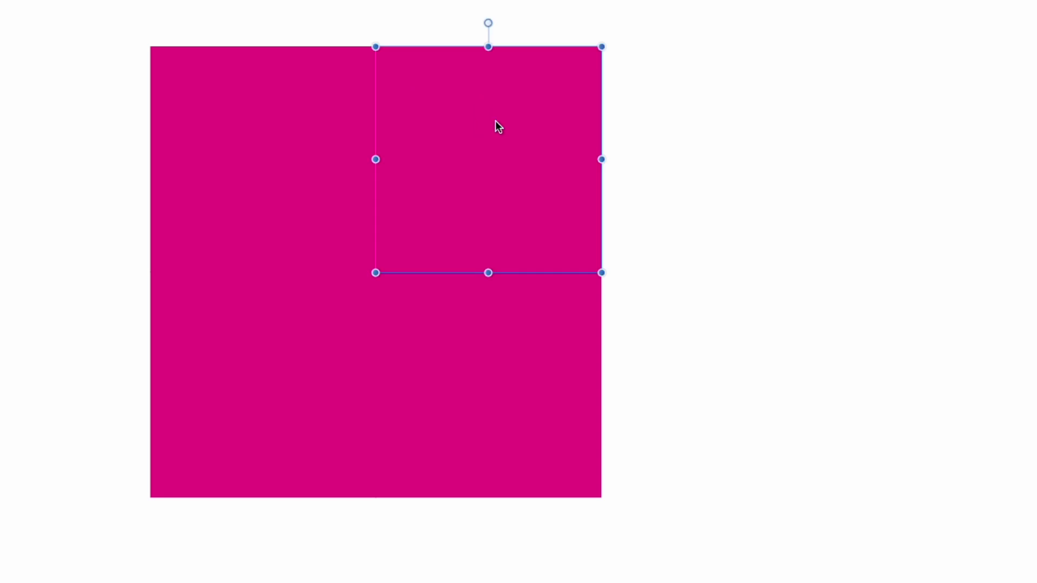
pyautogui.keyDown('shift'); pyautogui.click(304, 357); pyautogui.keyUp('shift')
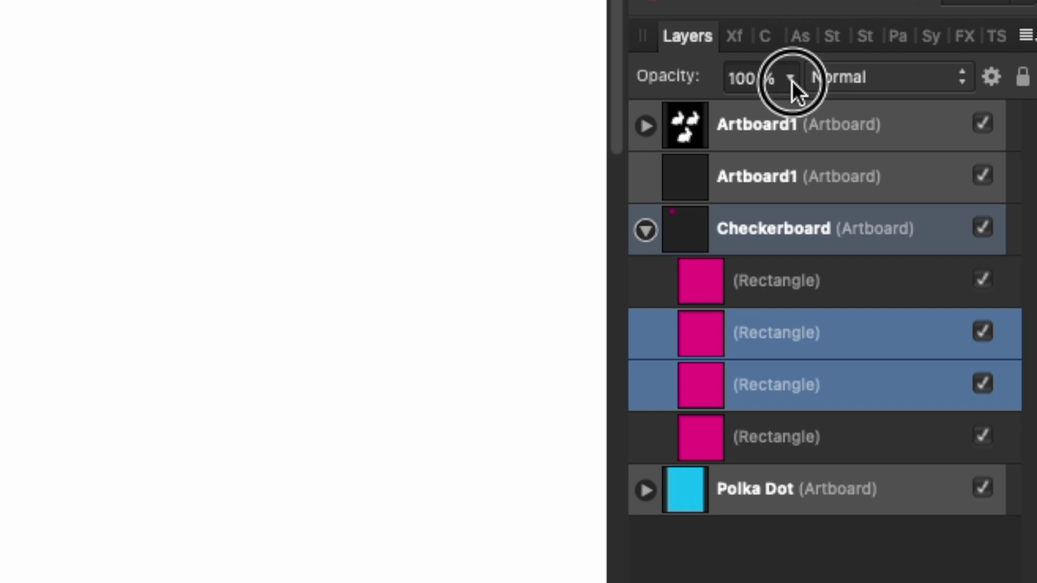
pyautogui.click(792, 80)
pyautogui.moveTo(784, 108); pyautogui.dragTo(653, 119)
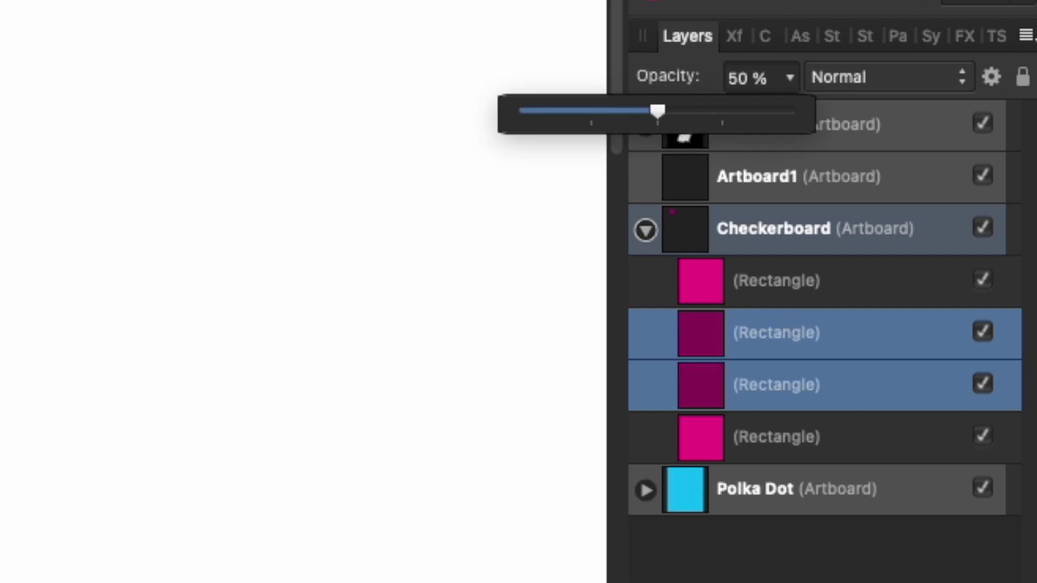
pyautogui.click(778, 281)
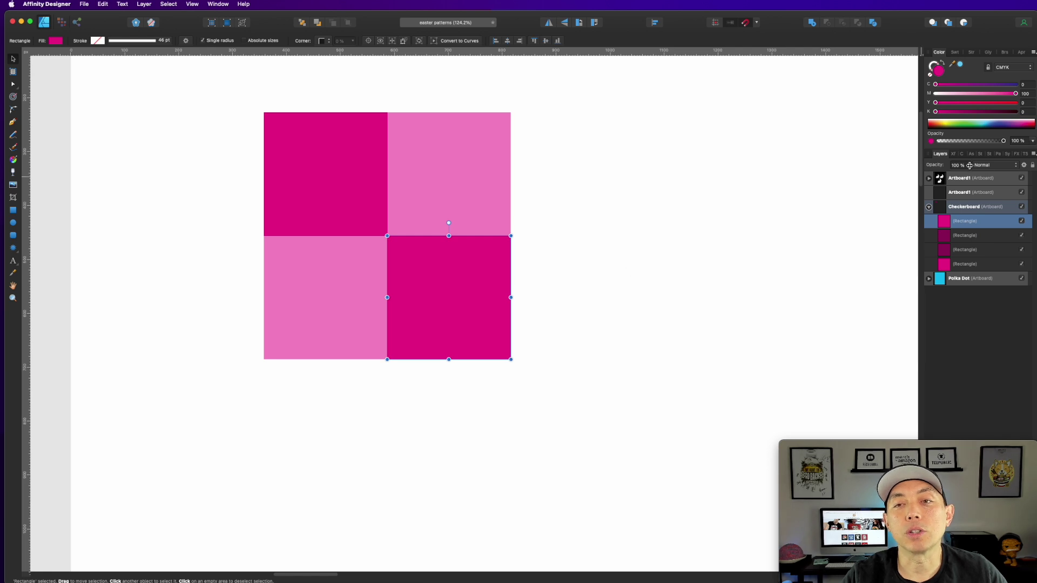
pyautogui.moveTo(970, 166); pyautogui.dragTo(762, 178)
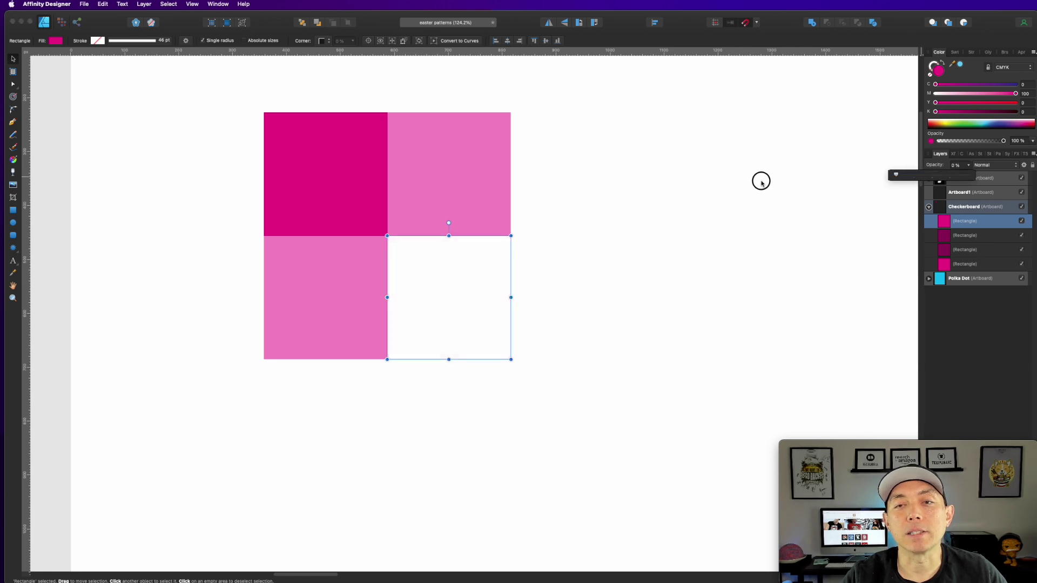
# Select the two-by-two block's three visible squares together, leaving out the transparent lower-right one
pyautogui.click(536, 198)
pyautogui.moveTo(241, 97); pyautogui.dragTo(607, 460)
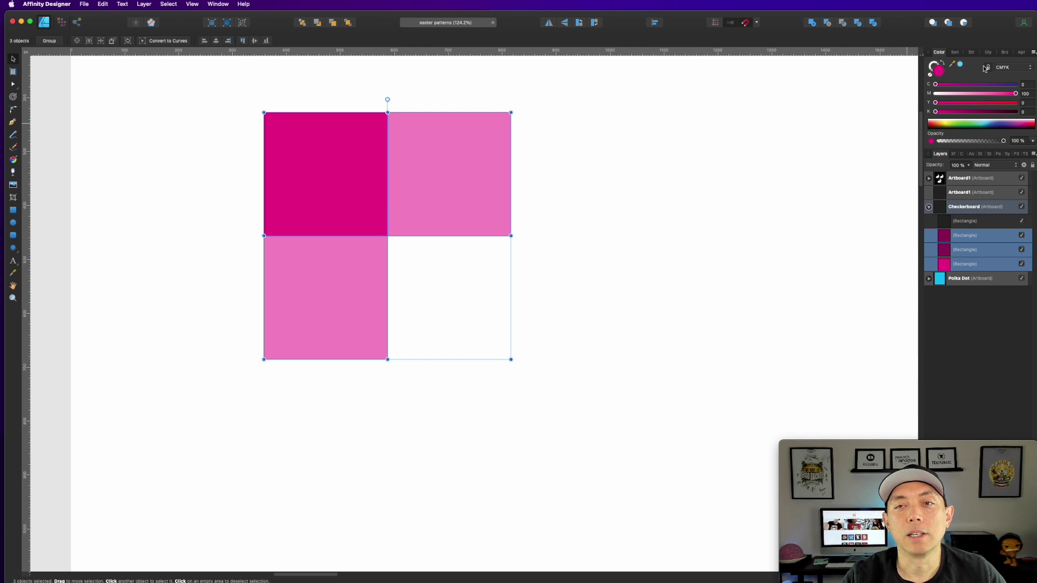
# Try recolouring the three visible squares by raising their cyan to 100, and undo the colour change
pyautogui.moveTo(1015, 93)
pyautogui.mouseDown()
pyautogui.moveTo(964, 93)
pyautogui.moveTo(1015, 93)
pyautogui.mouseUp()
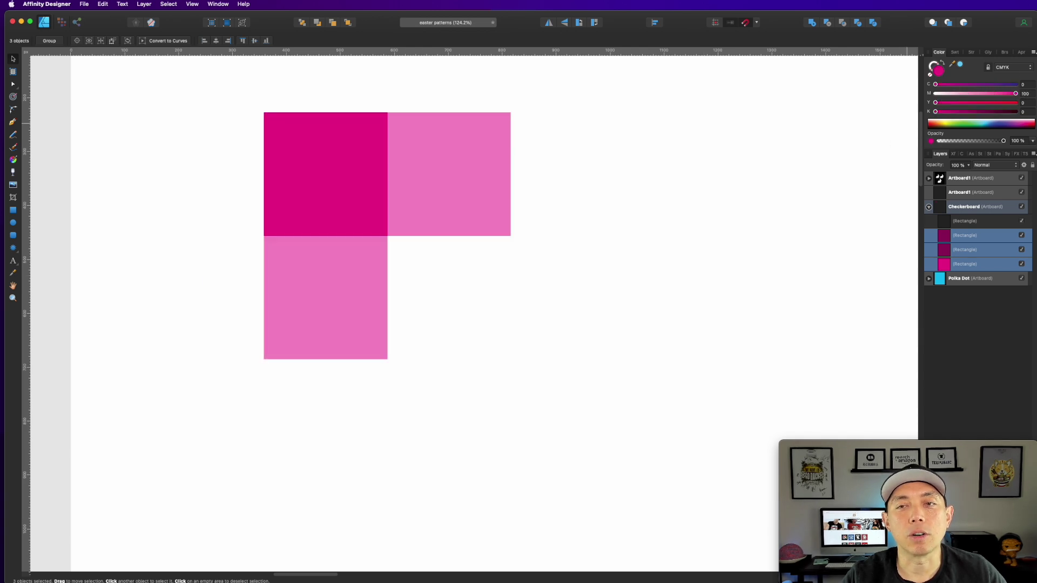
pyautogui.moveTo(935, 85); pyautogui.dragTo(857, 89)
pyautogui.press('super+z')
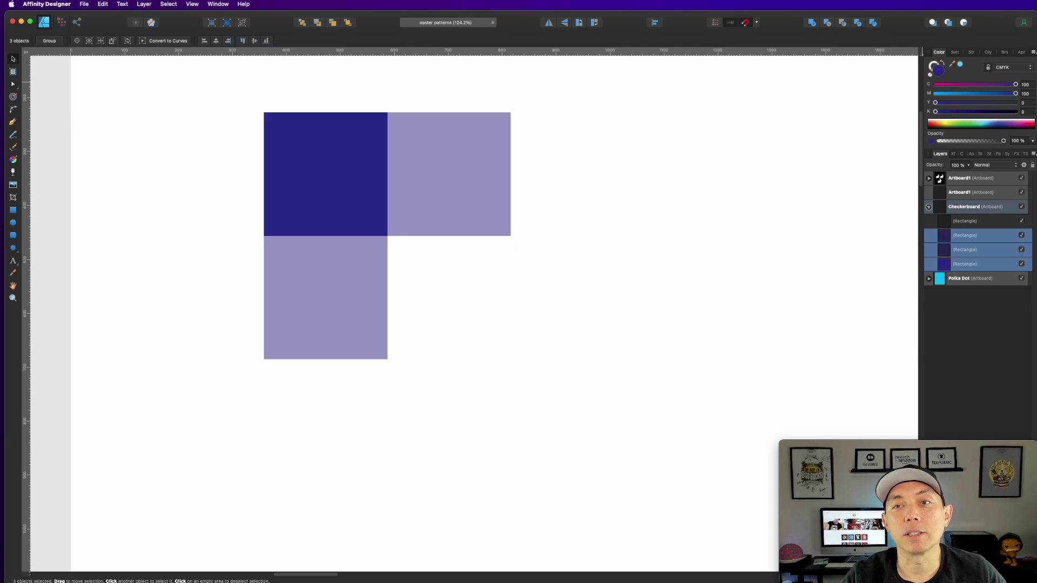
pyautogui.press('super+z')
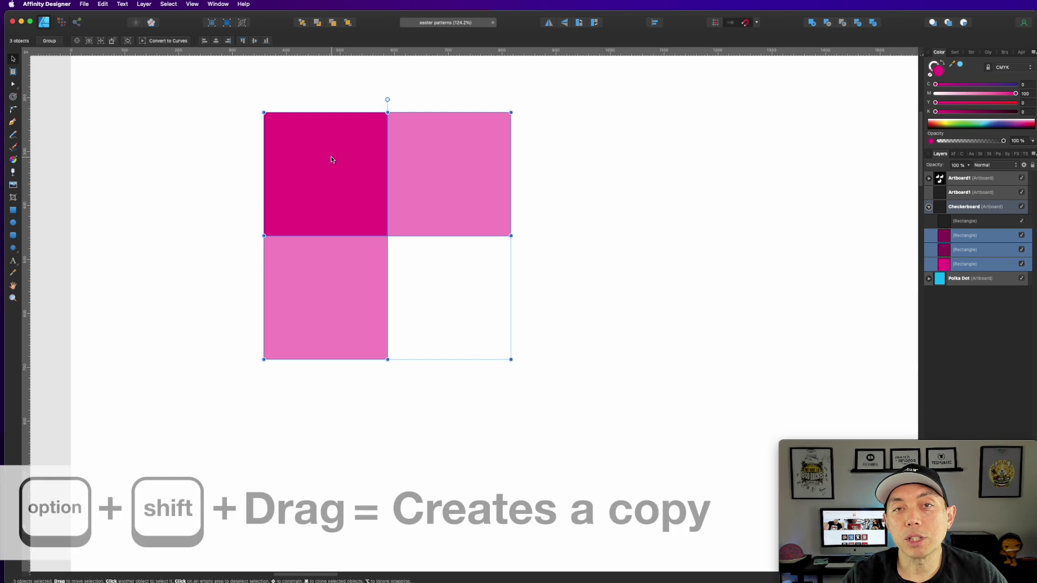
# Copy the three squares directly to the block's right and repeat the duplication until the row extends past the artboard's right edge
pyautogui.moveTo(332, 159); pyautogui.dragTo(508, 172)
pyautogui.moveTo(550, 174); pyautogui.dragTo(579, 172)
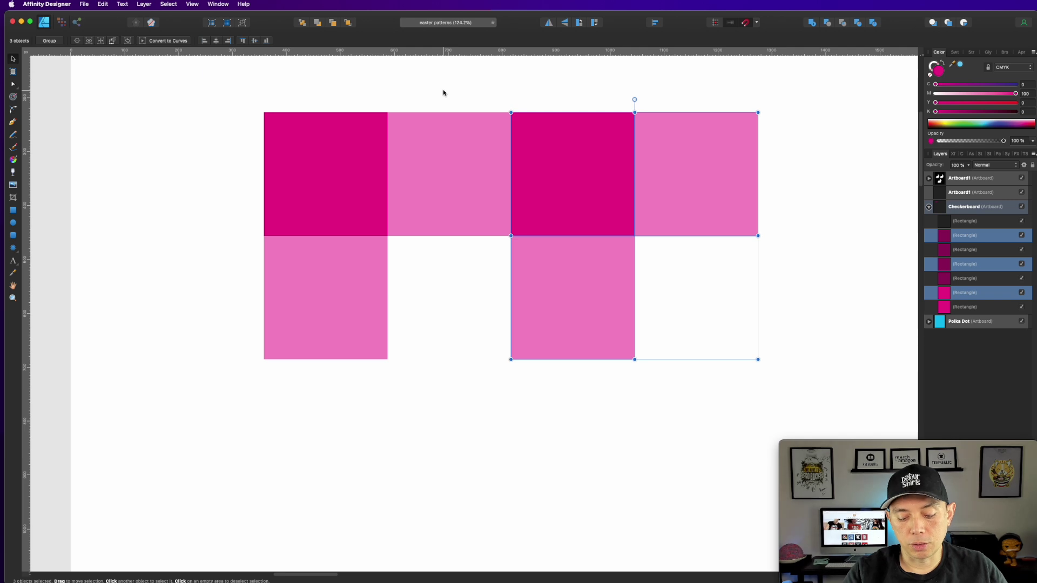
pyautogui.press('super+0')
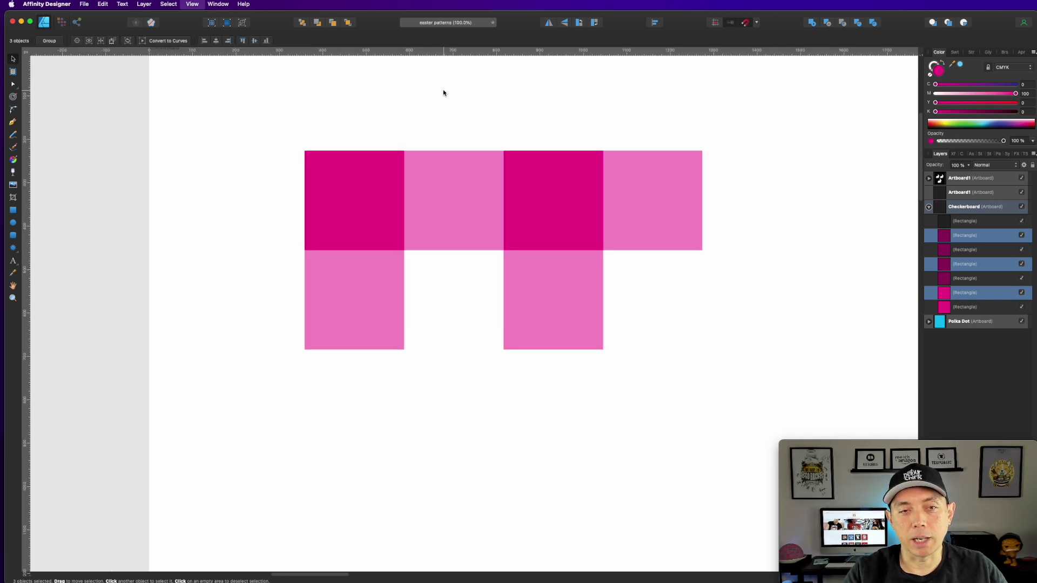
pyautogui.press('super+minus')
pyautogui.press('super+minus')
pyautogui.press('super+minus')
pyautogui.press('super+minus')
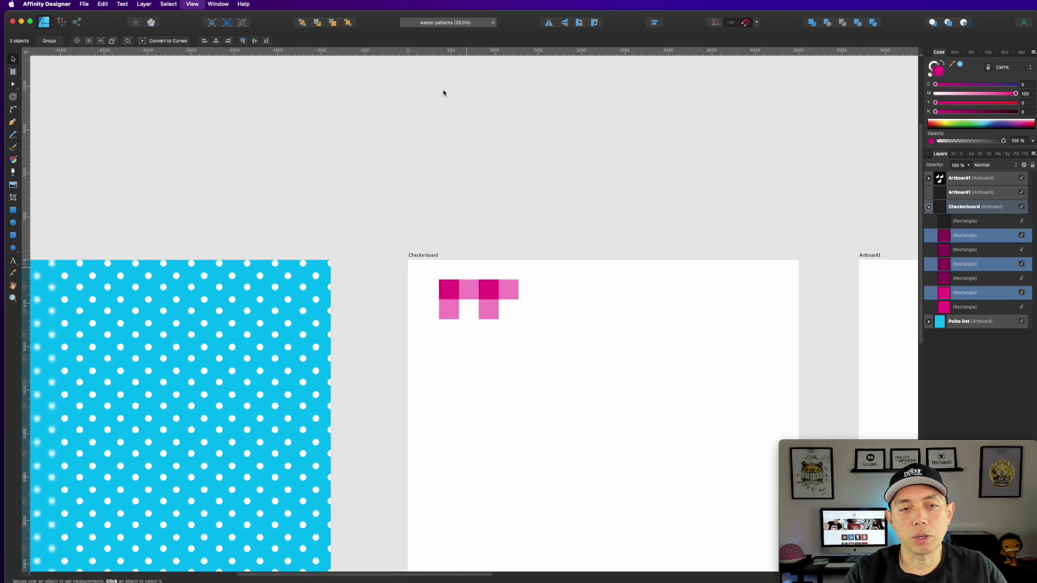
pyautogui.press('super+minus')
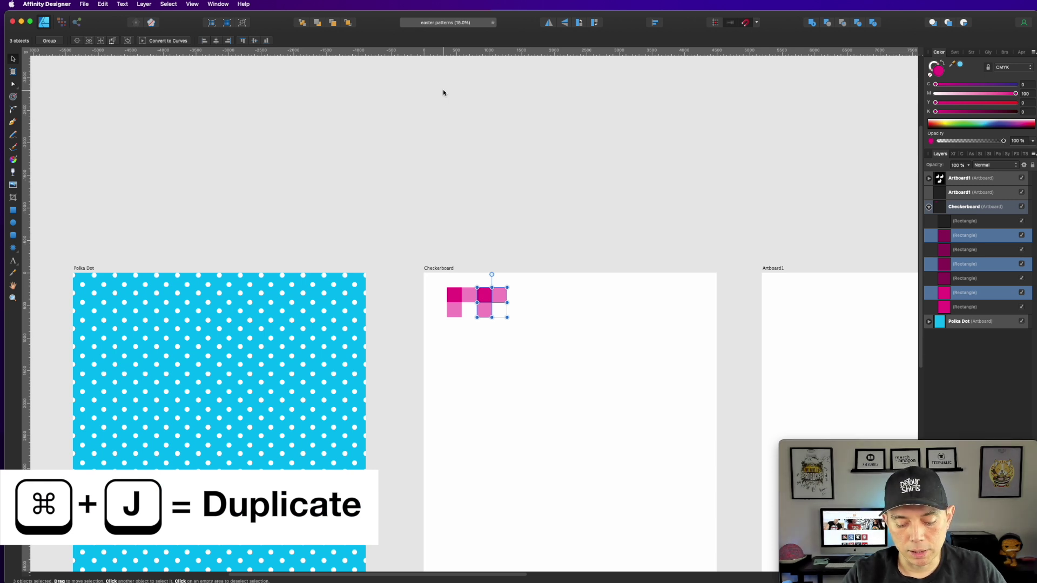
pyautogui.press('super+j')
pyautogui.press('super+j')
pyautogui.press('super+j')
pyautogui.press('super+j')
pyautogui.press('super+j')
pyautogui.press('super+j')
pyautogui.press('super+j')
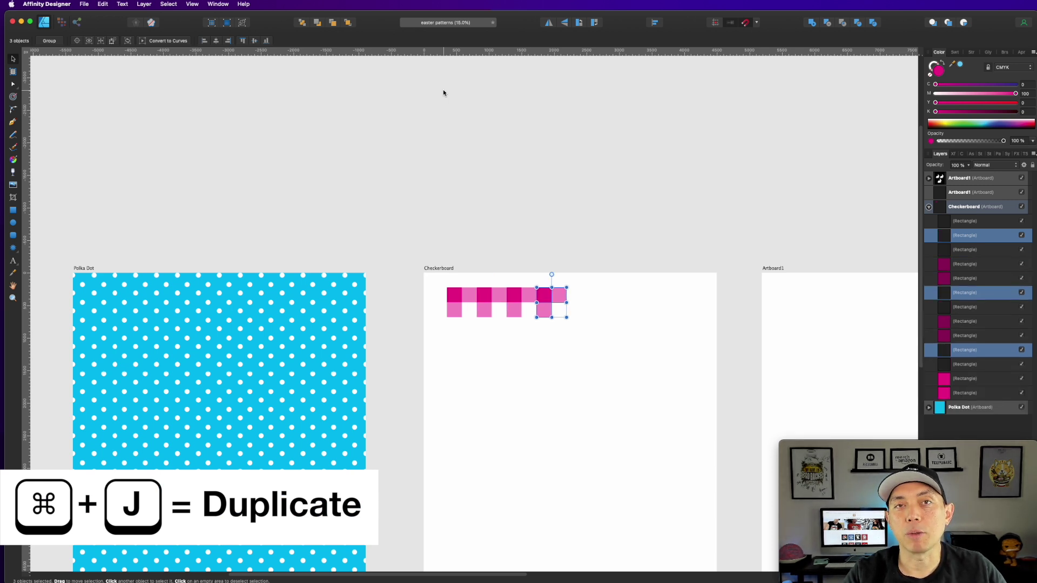
pyautogui.press('super+j')
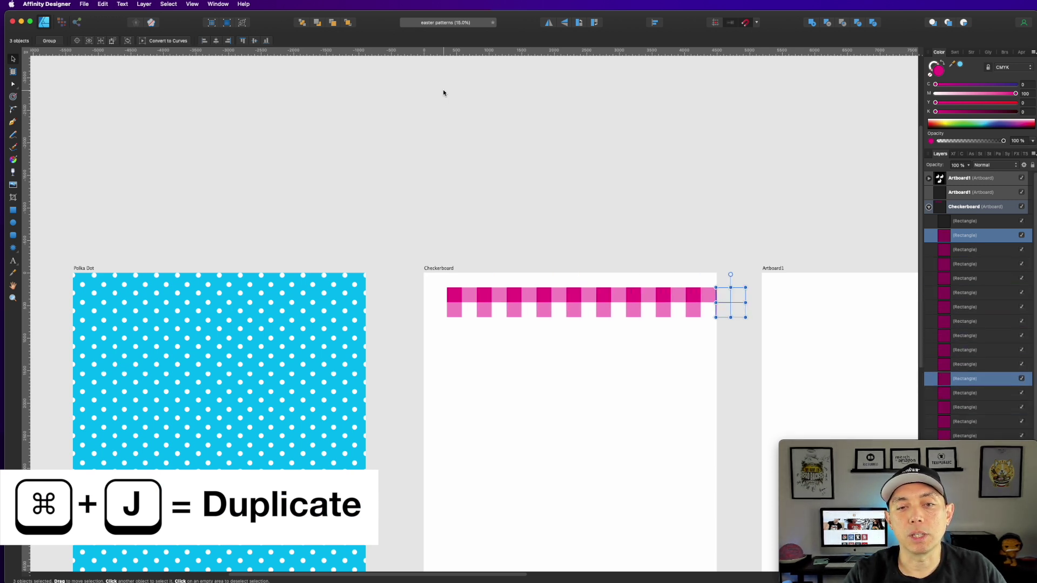
# Align the whole row of squares with the Checkerboard artboard's upper-left corner and copy it directly beneath itself
pyautogui.moveTo(415, 250); pyautogui.dragTo(747, 355)
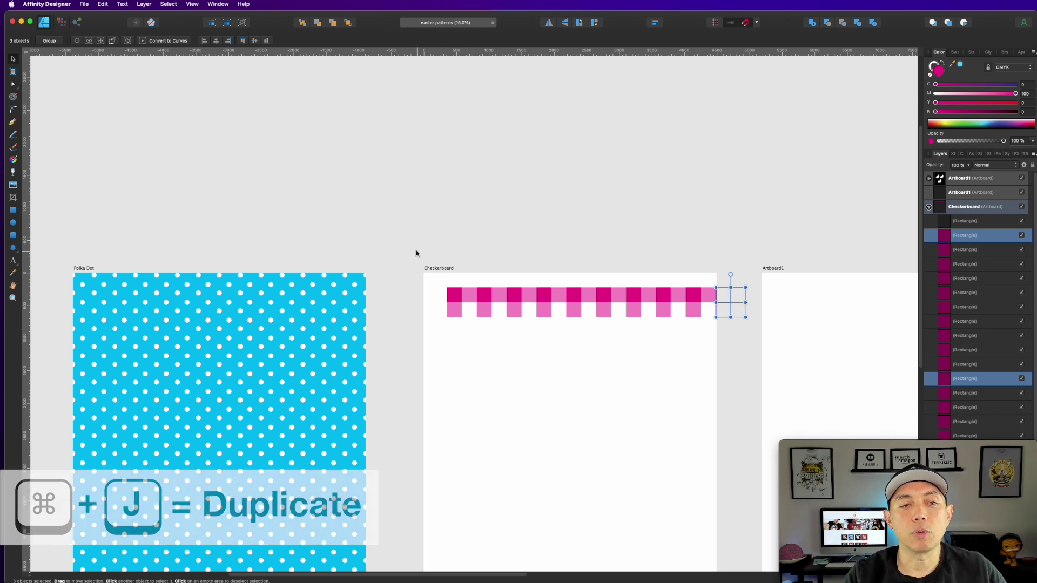
pyautogui.moveTo(915, 225); pyautogui.dragTo(850, 183)
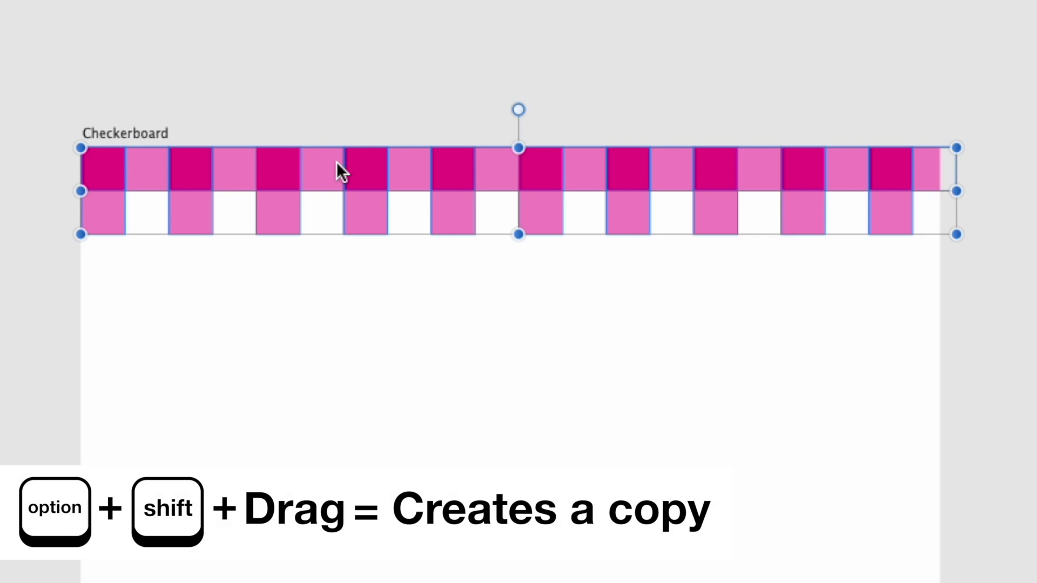
pyautogui.moveTo(368, 170); pyautogui.dragTo(382, 254)
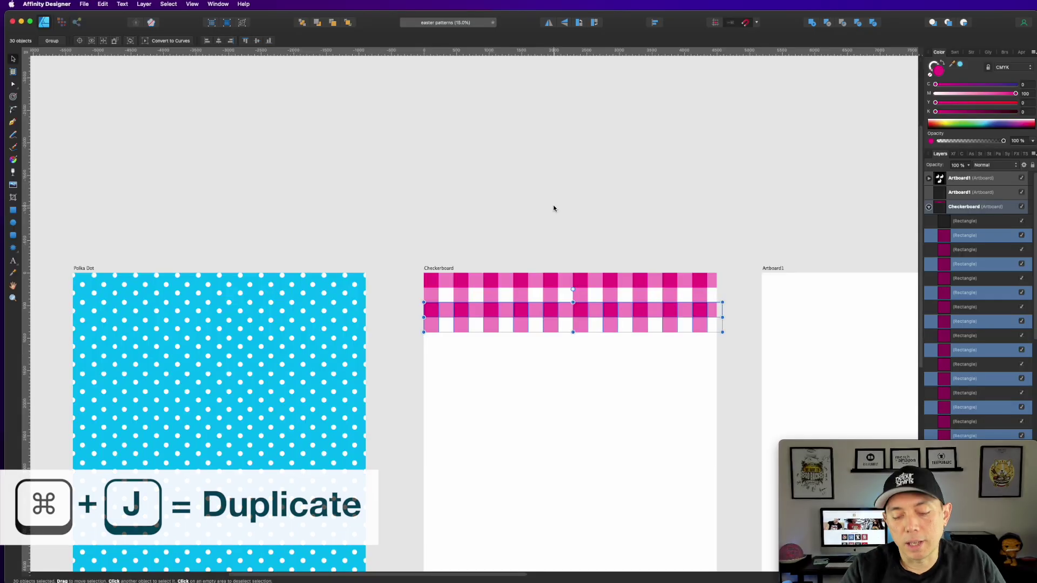
# Repeat the row's duplication downward until the pattern covers the Checkerboard artboard to its bottom edge
pyautogui.press('super+j')
pyautogui.press('super+j')
pyautogui.press('super+j')
pyautogui.press('super+j')
pyautogui.press('super+j')
pyautogui.press('super+j')
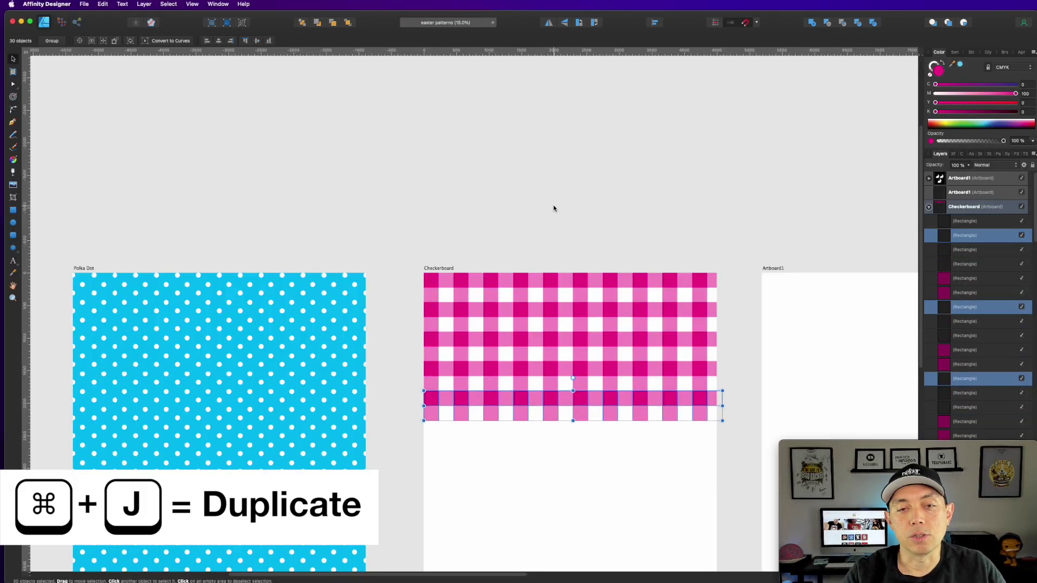
pyautogui.press('super+j')
pyautogui.press('super+j')
pyautogui.press('super+j')
pyautogui.press('super+j')
pyautogui.scroll(-5, 554, 208)
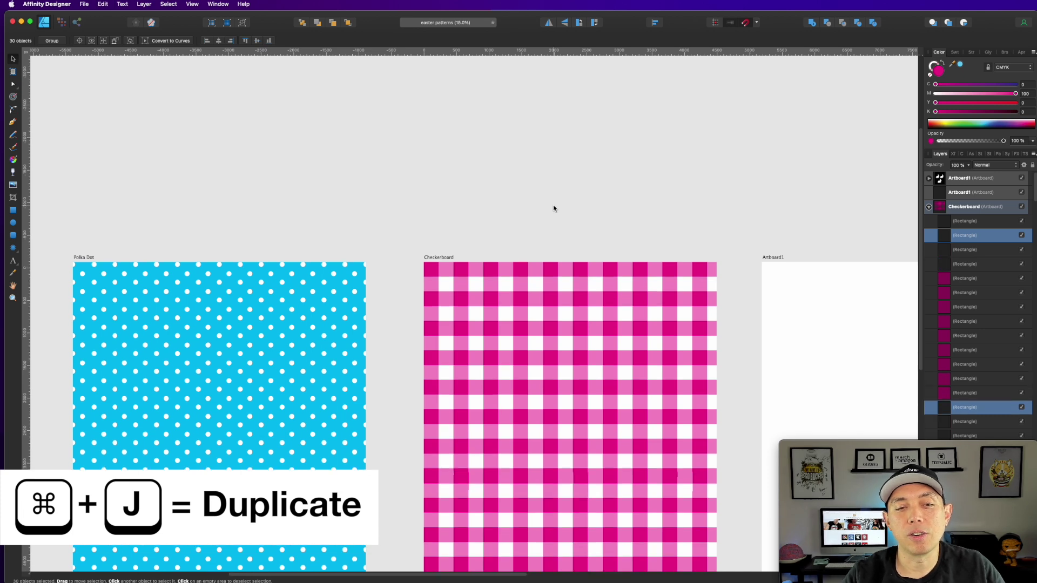
pyautogui.scroll(-1, 554, 205)
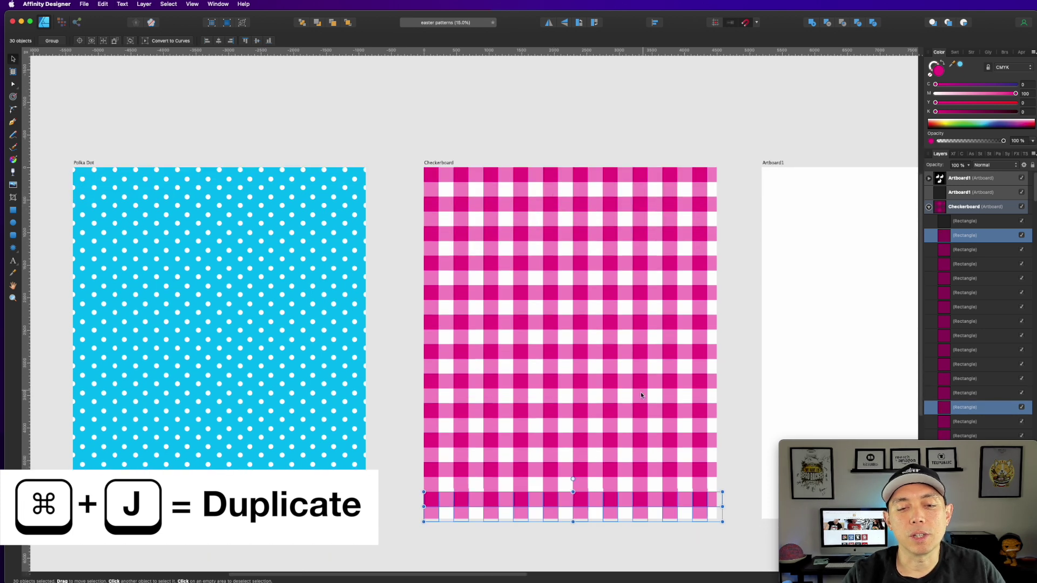
# Recolour all the checkerboard squares together with M 0 and C 100
pyautogui.click(490, 137)
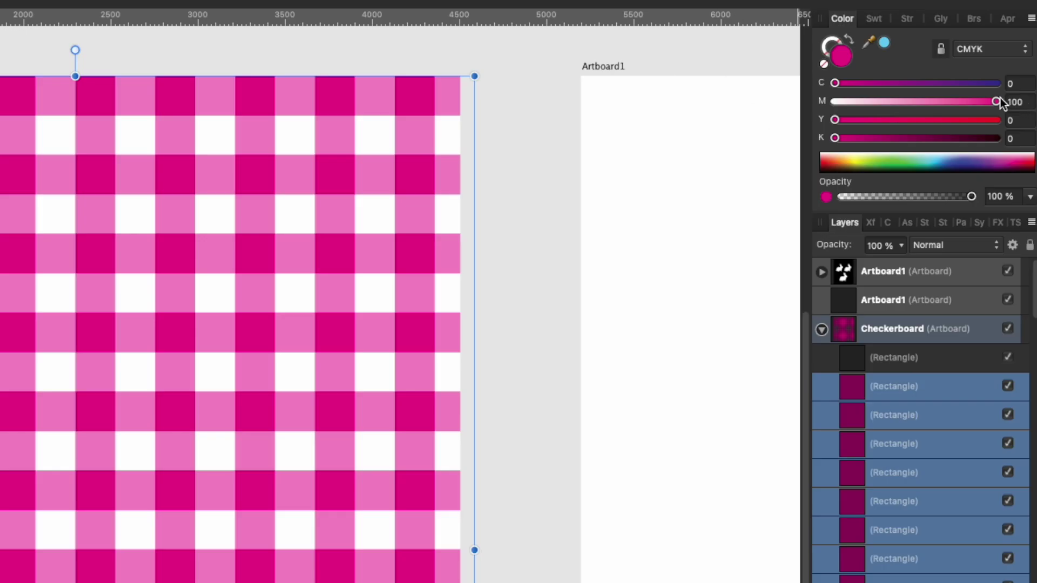
pyautogui.moveTo(999, 101); pyautogui.dragTo(723, 93)
pyautogui.moveTo(836, 82); pyautogui.dragTo(638, 104)
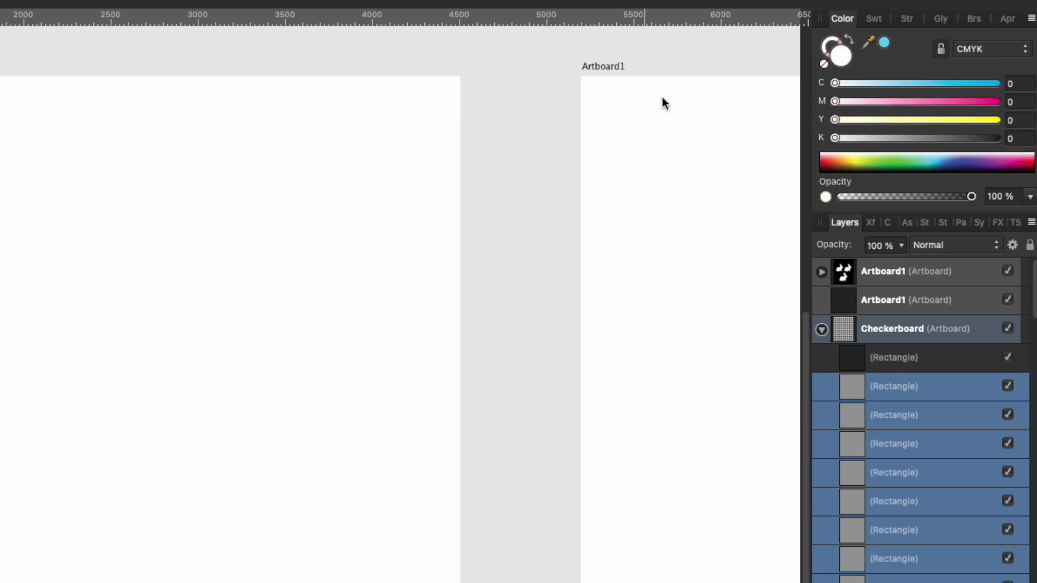
pyautogui.moveTo(834, 83); pyautogui.dragTo(997, 84)
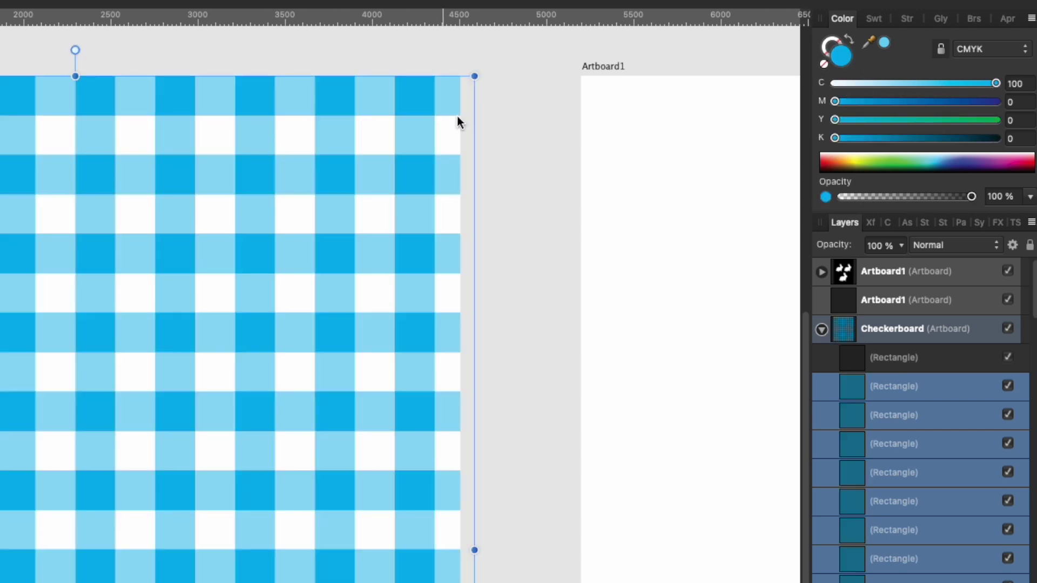
pyautogui.click(530, 108)
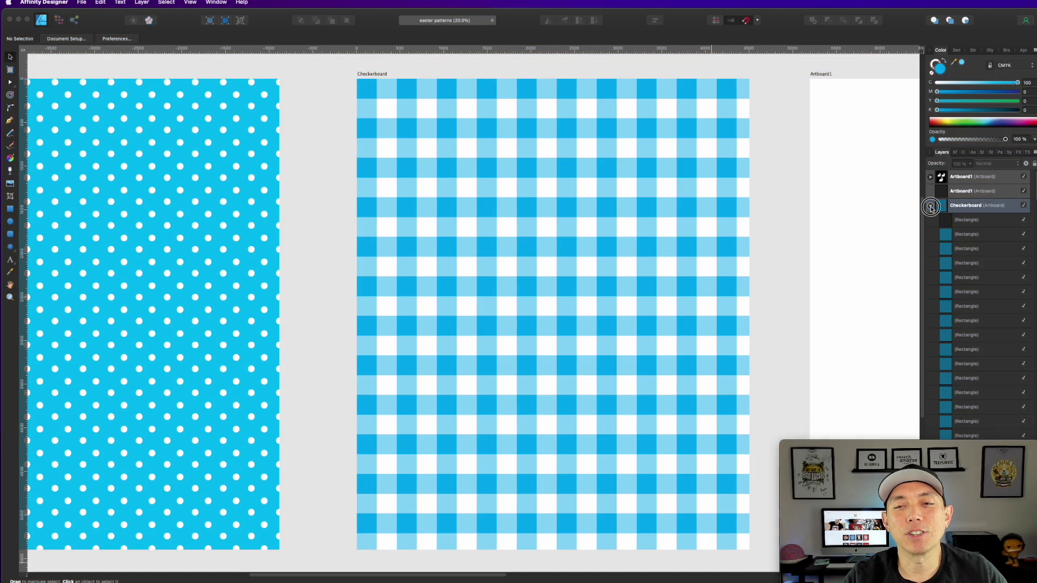
# Rename the empty artboard beside the checkerboard as Zigzag
pyautogui.click(956, 197)
pyautogui.doubleClick(720, 238)
pyautogui.write('Z')
pyautogui.press('BackSpace')
pyautogui.write('Zigzag')
pyautogui.press('Return')
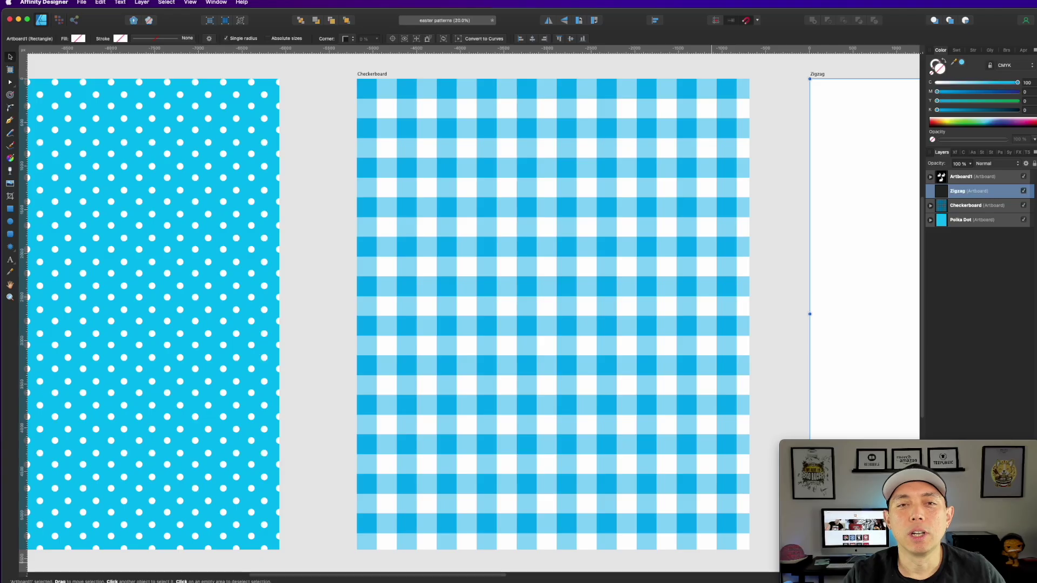
pyautogui.click(774, 136)
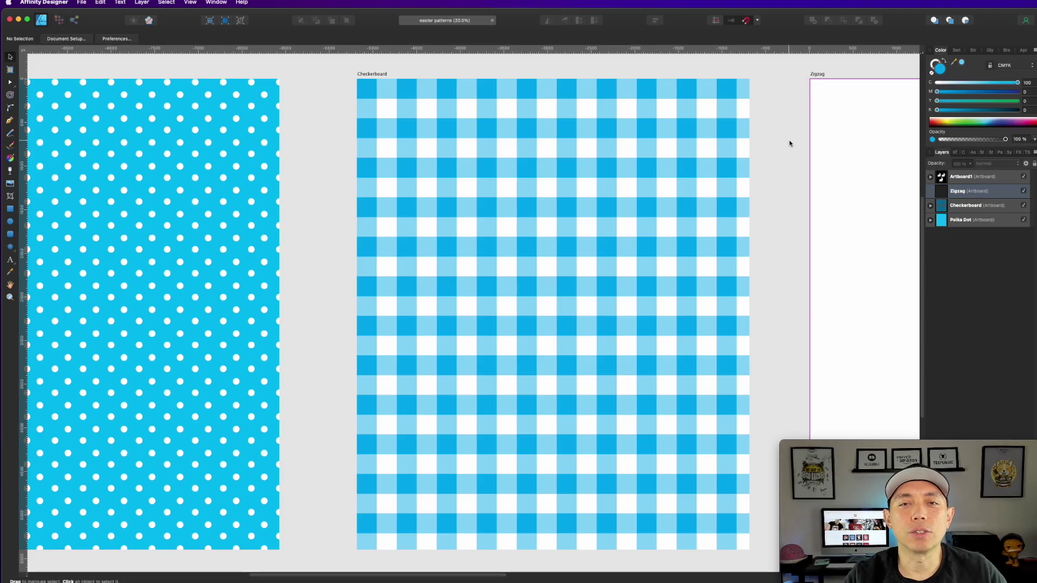
# Add two horizontal guides to the Zigzag artboard, about 340 px and 725 px below its top edge
pyautogui.hscroll(5, 762, 144)
pyautogui.moveTo(699, 144); pyautogui.dragTo(611, 146)
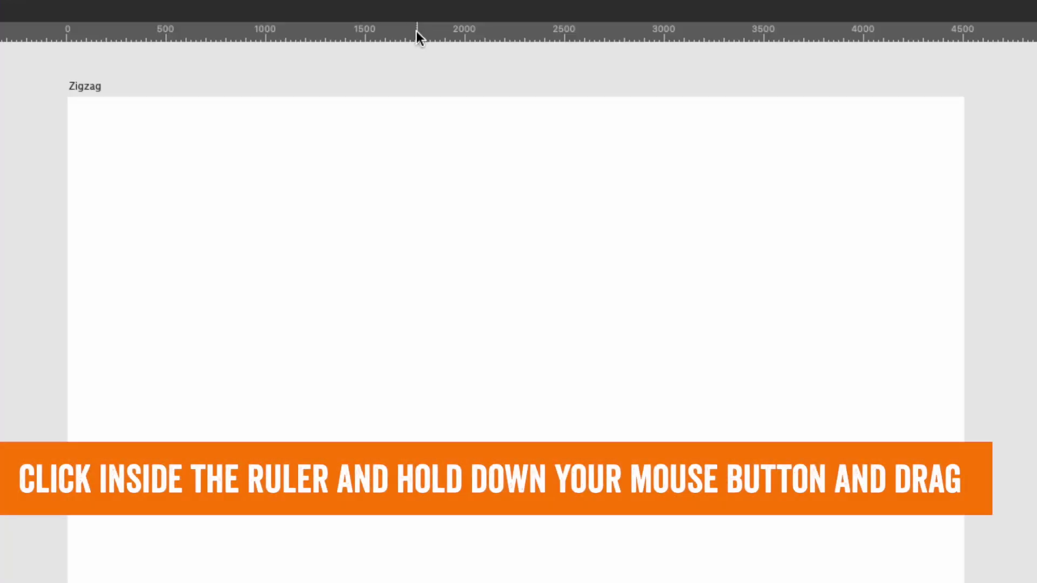
pyautogui.moveTo(416, 30); pyautogui.dragTo(416, 163)
pyautogui.moveTo(411, 28); pyautogui.dragTo(421, 242)
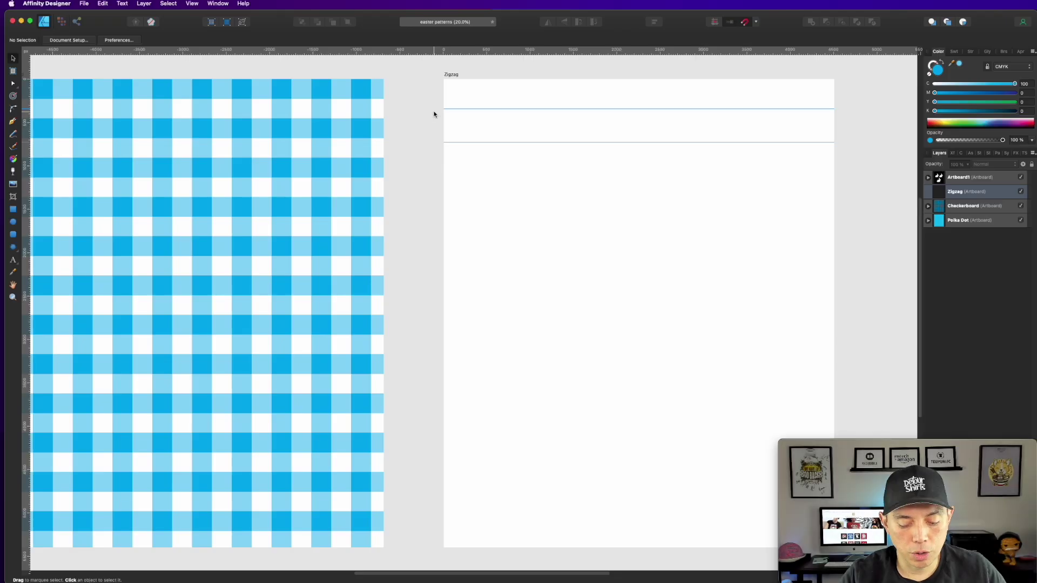
# Start a zigzag path with the Pen tool at the Zigzag artboard's left edge, alternating diagonal segments between the two guides for two full V shapes
pyautogui.press('super+equal')
pyautogui.press('super+equal')
pyautogui.hscroll(3, 357, 329)
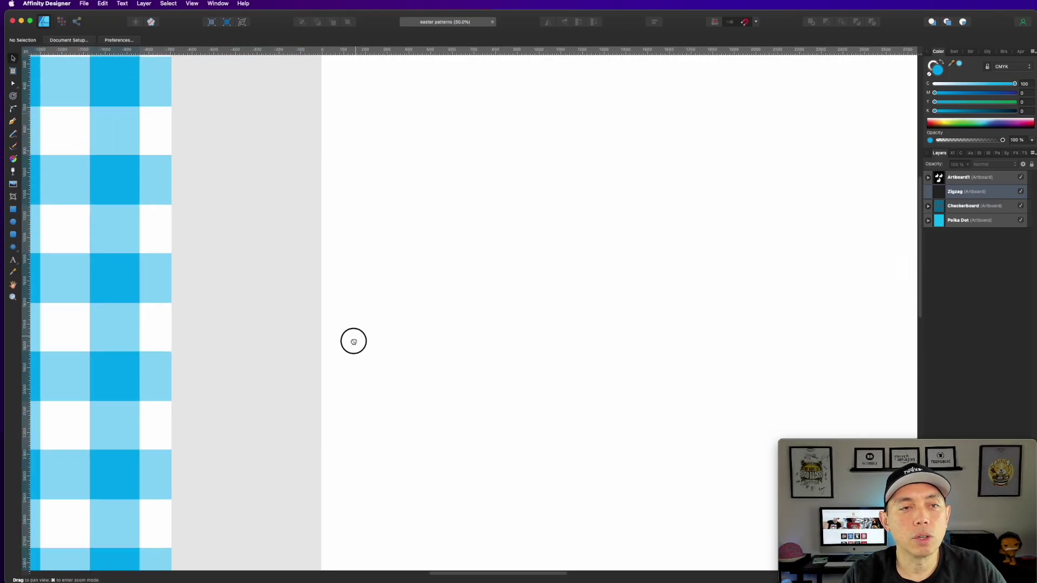
pyautogui.scroll(5, 451, 212)
pyautogui.hscroll(2, 451, 212)
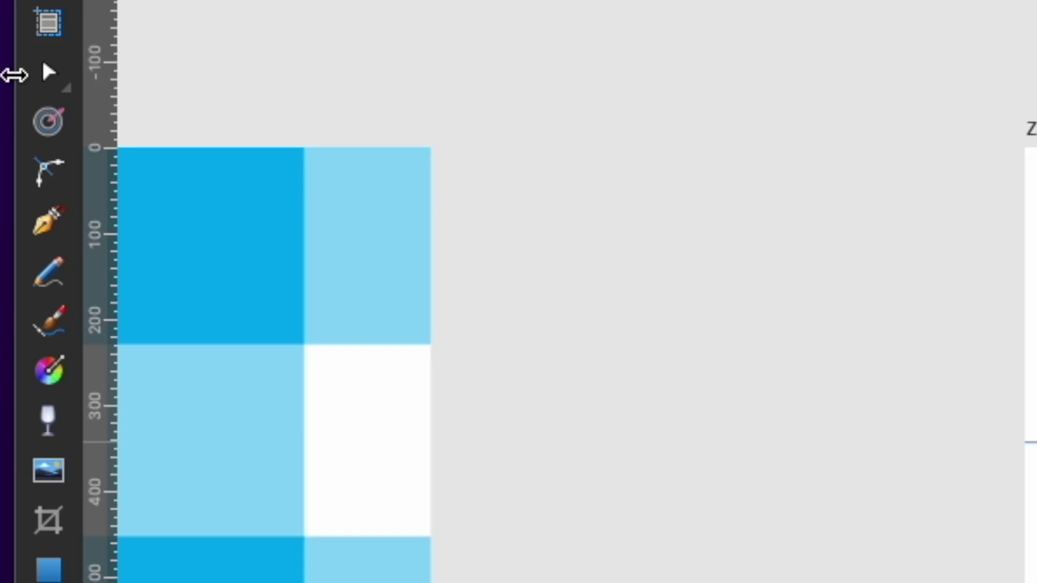
pyautogui.click(47, 220)
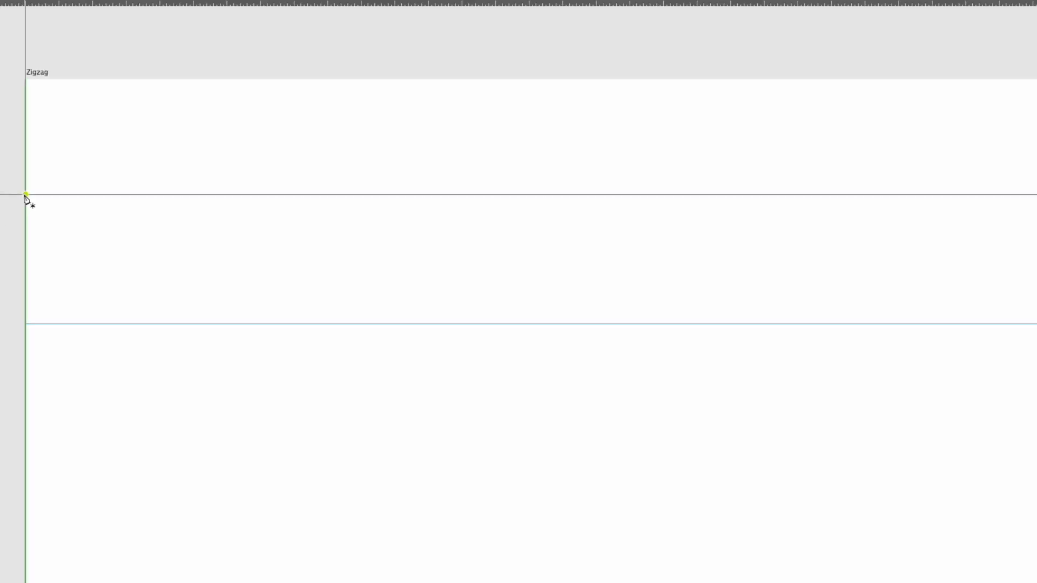
pyautogui.click(25, 194)
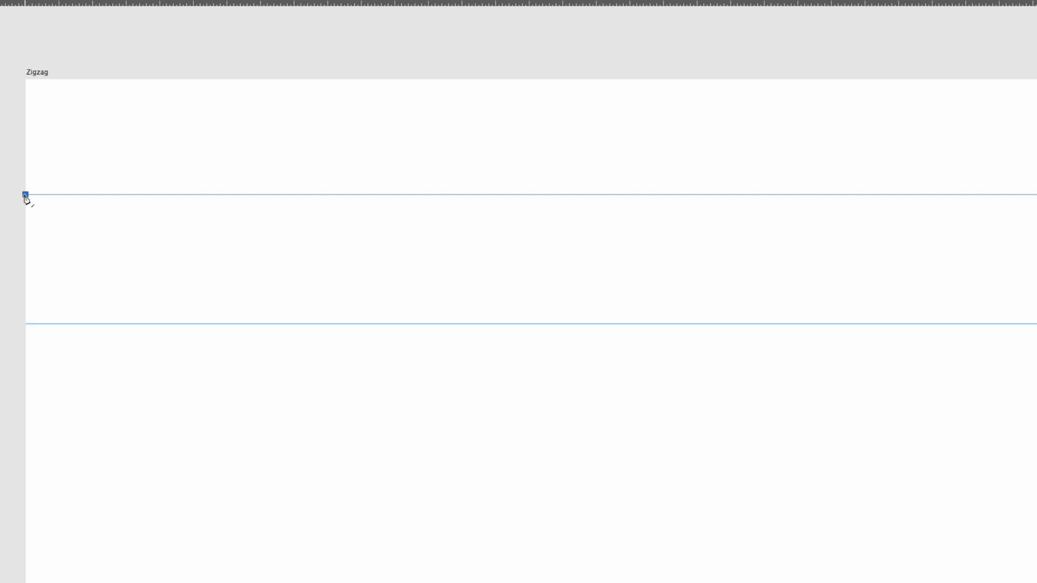
pyautogui.click(155, 324)
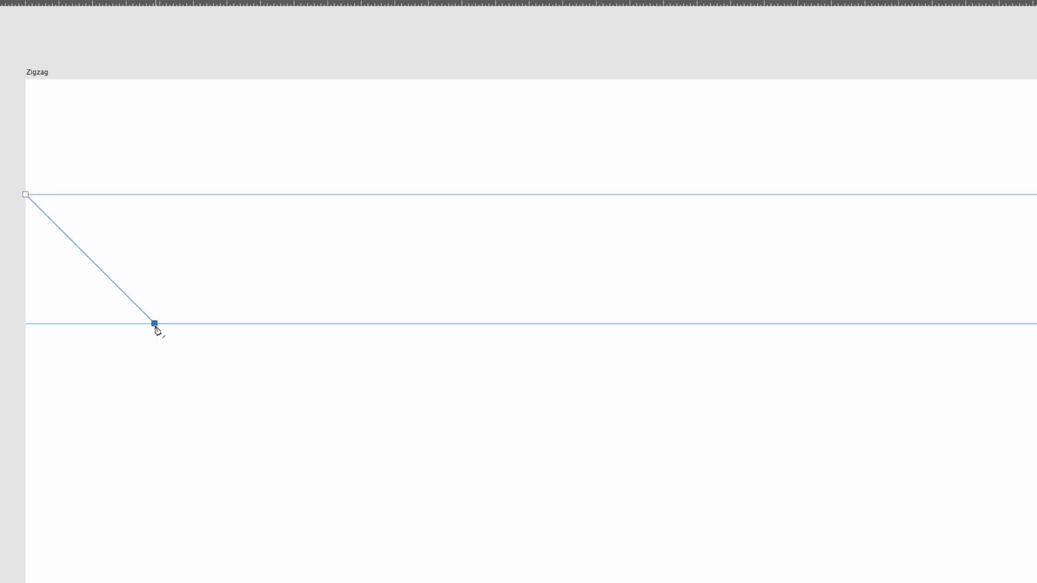
pyautogui.click(285, 194)
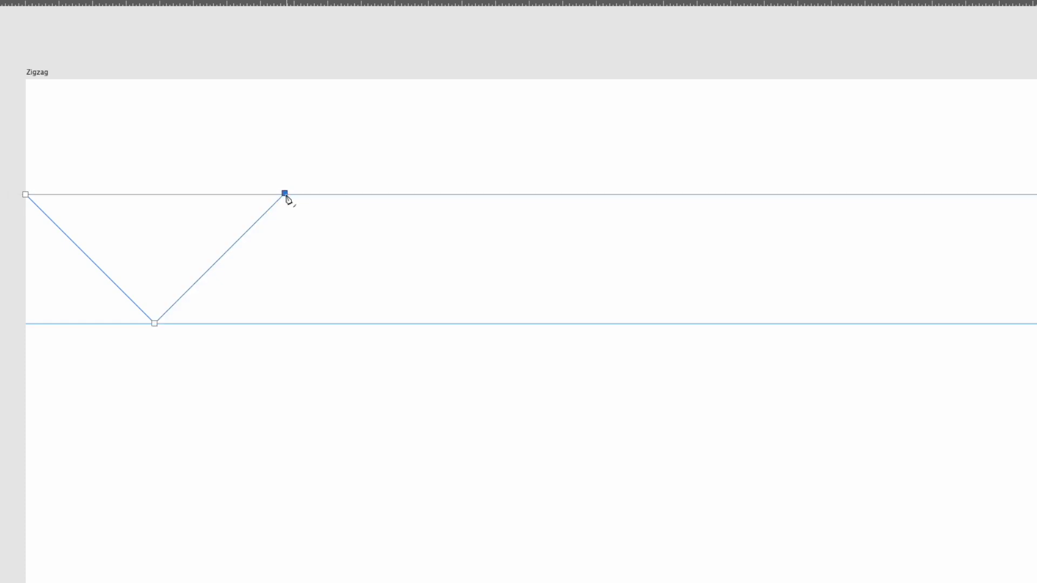
pyautogui.click(415, 324)
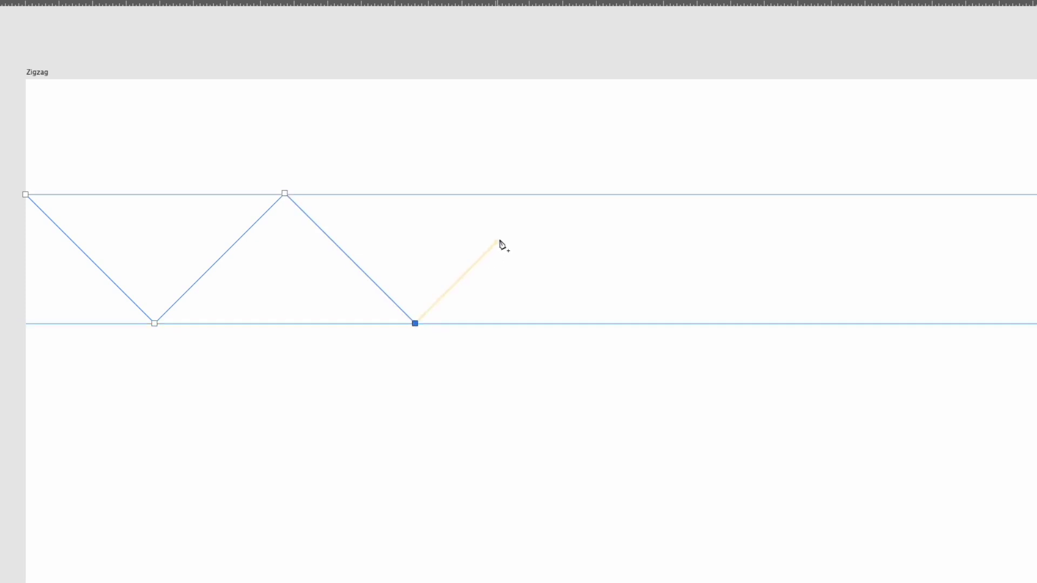
pyautogui.click(542, 195)
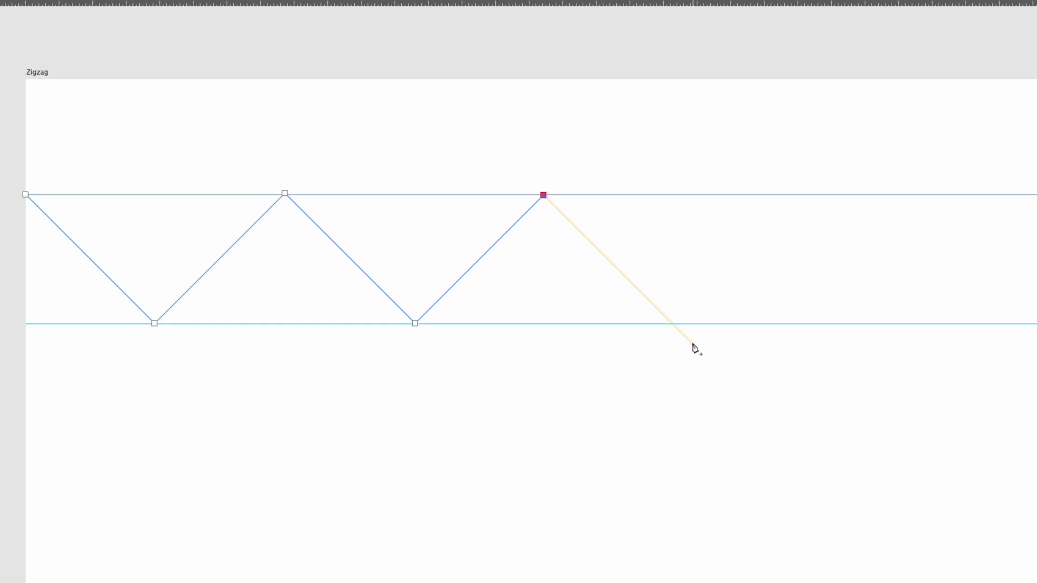
# Redo the third lower corner exactly on the lower guide and extend the zigzag through another peak to a fourth lower corner
pyautogui.click(670, 324)
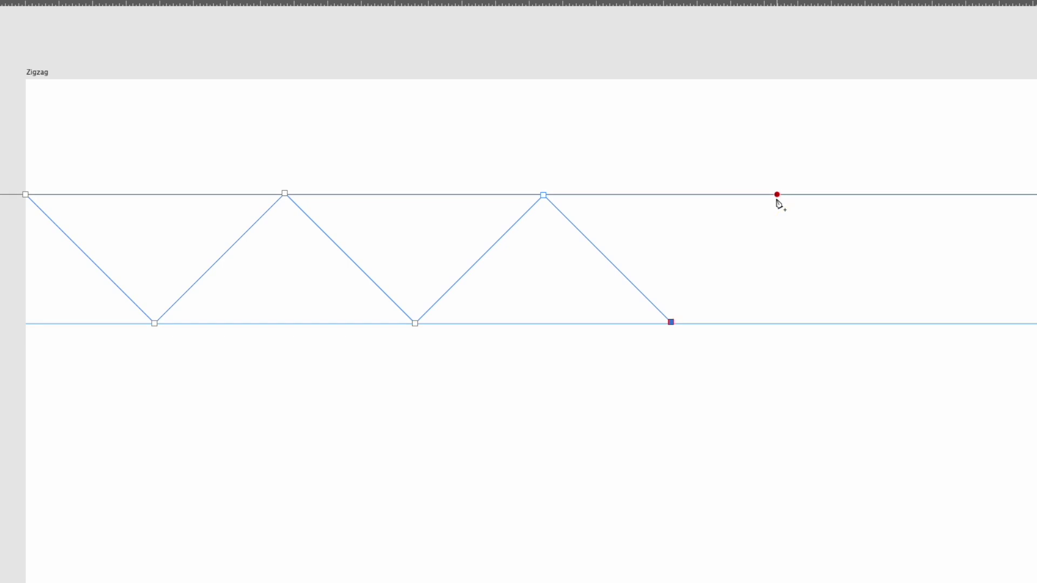
pyautogui.hotkey('ctrl', 'z')
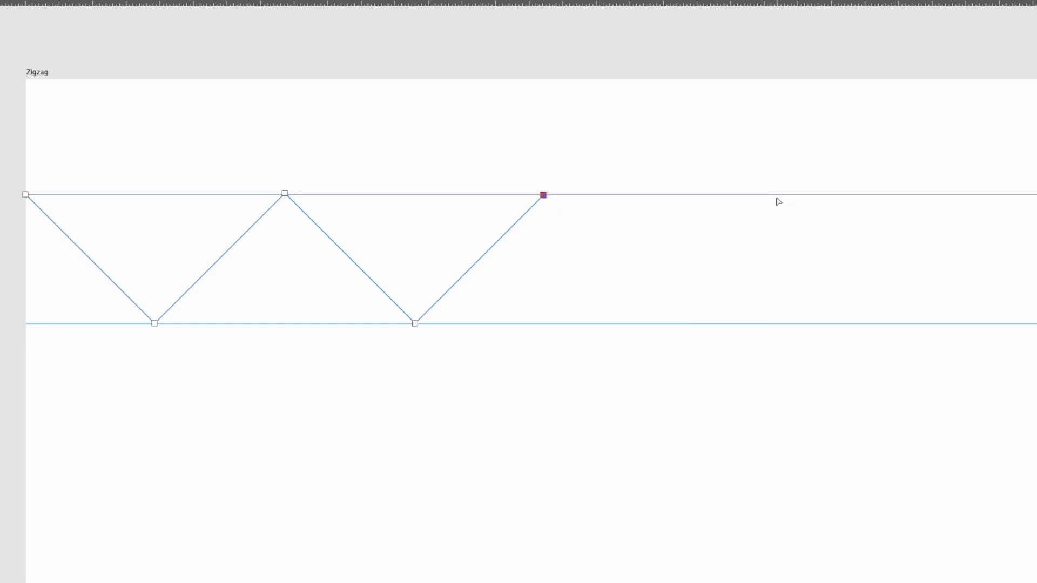
pyautogui.click(672, 324)
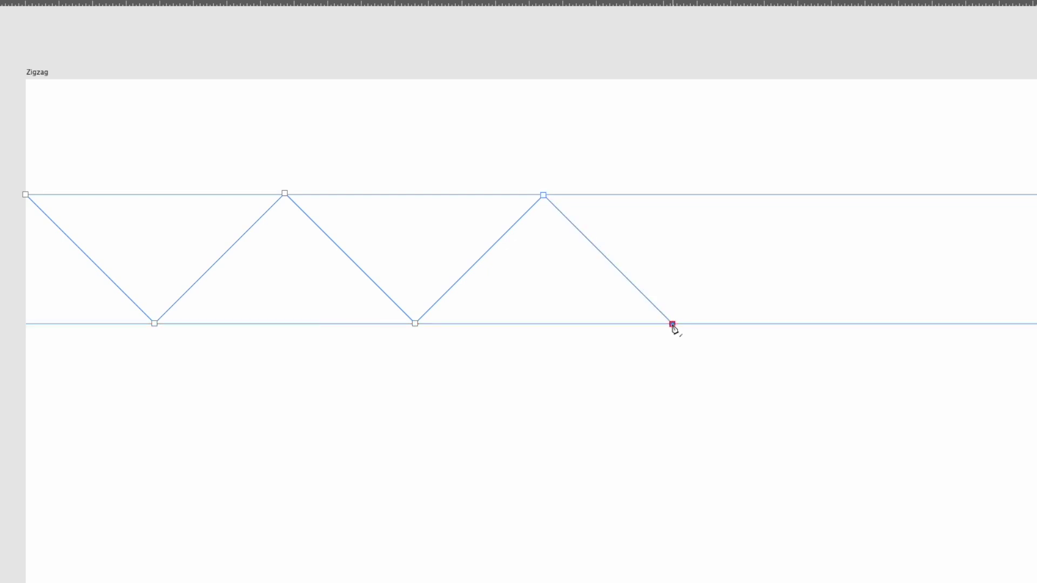
pyautogui.click(801, 195)
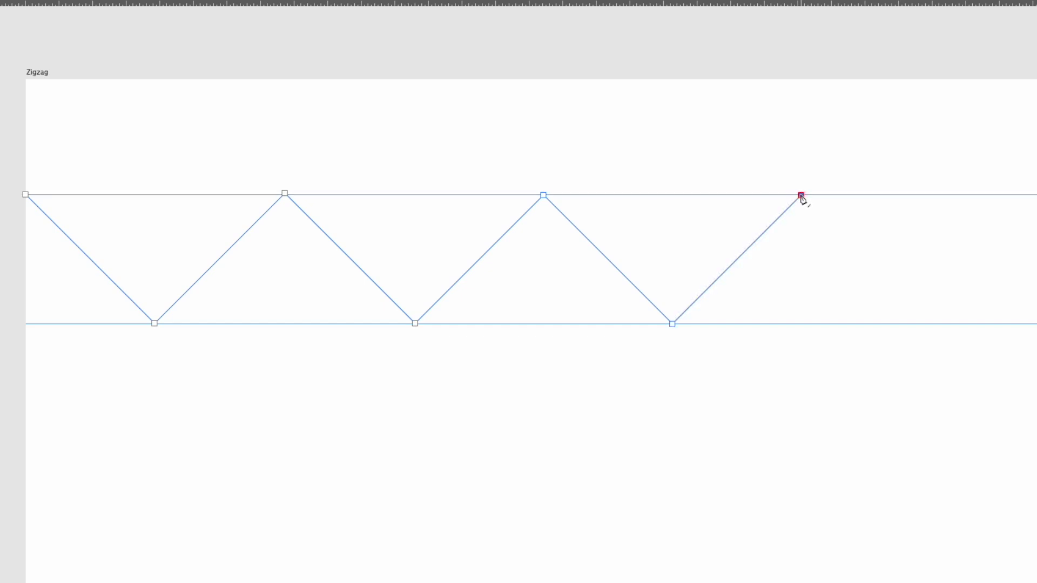
pyautogui.click(931, 324)
# Continue the zigzag between the guides across the artboard, ending at an upper point just beyond its right edge
pyautogui.moveTo(957, 343); pyautogui.dragTo(555, 380)
pyautogui.click(736, 407)
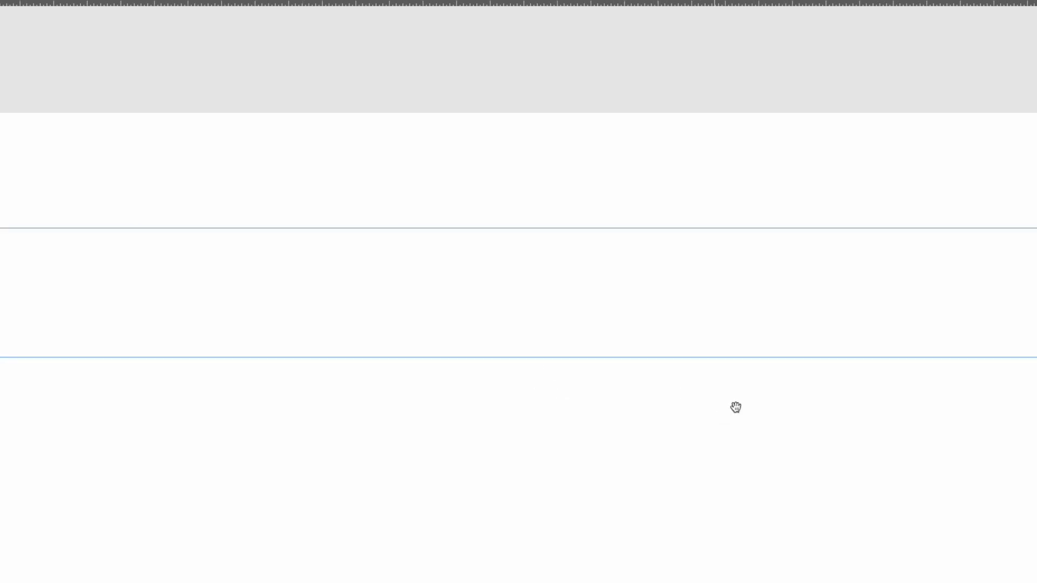
pyautogui.press('space')
pyautogui.moveTo(735, 408); pyautogui.dragTo(538, 413)
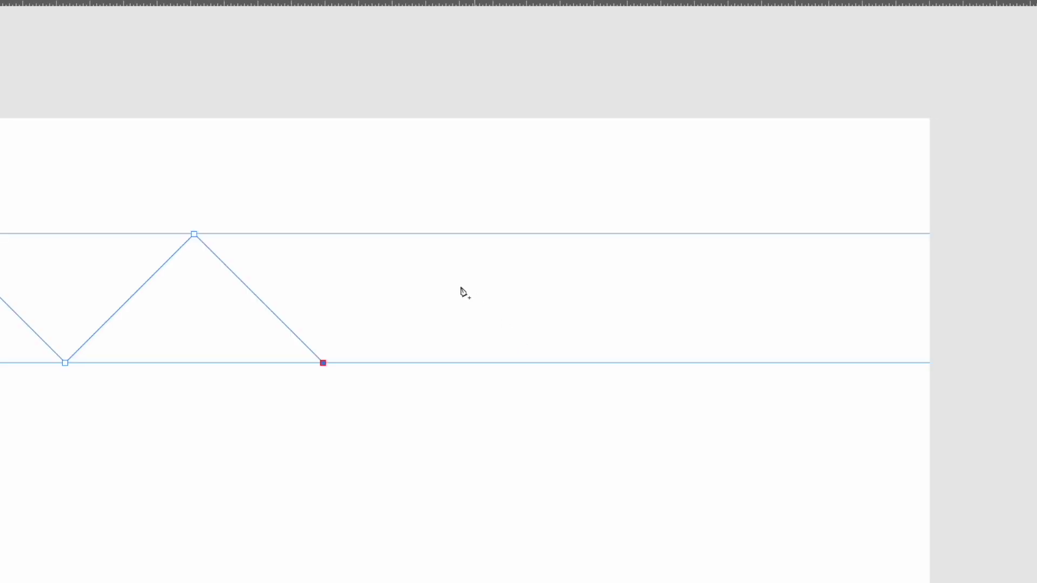
pyautogui.click(451, 235)
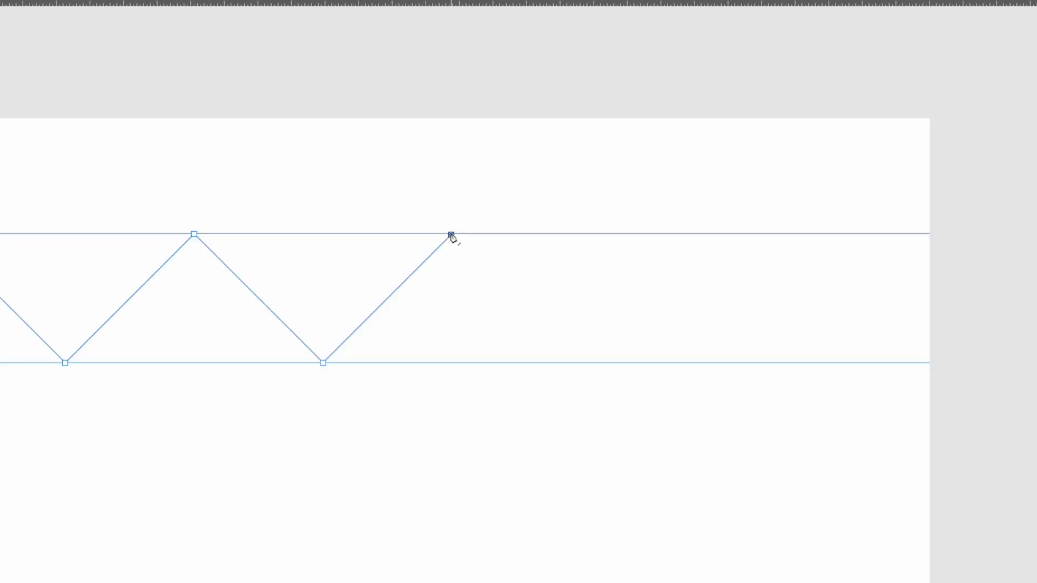
pyautogui.click(579, 363)
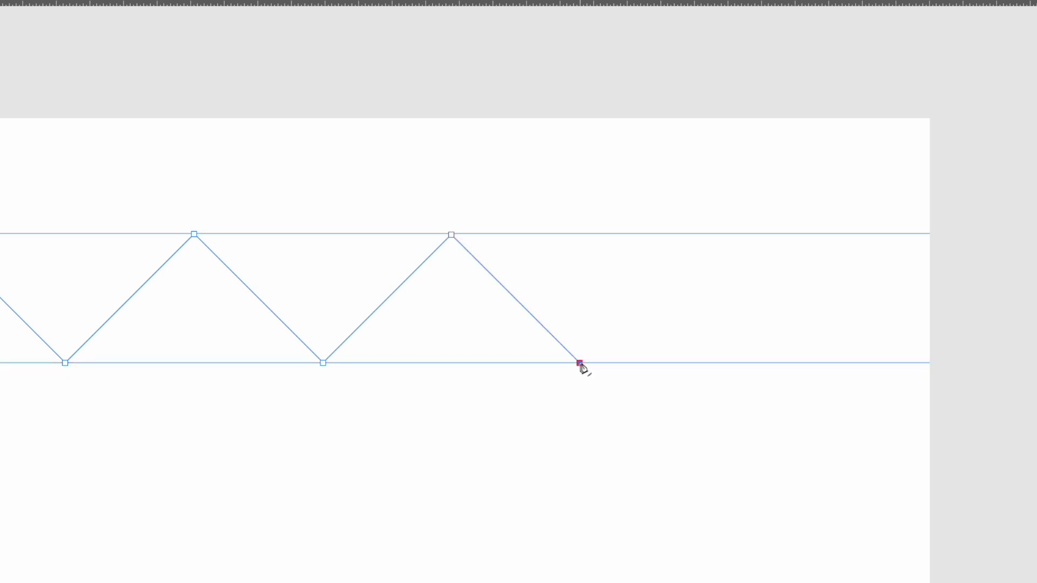
pyautogui.click(710, 232)
pyautogui.click(841, 363)
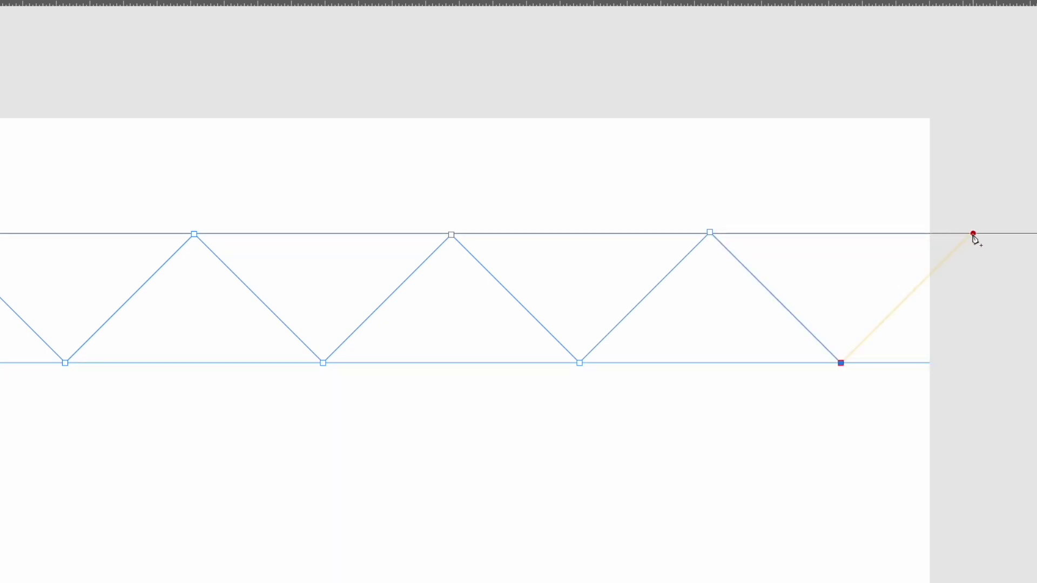
pyautogui.click(973, 234)
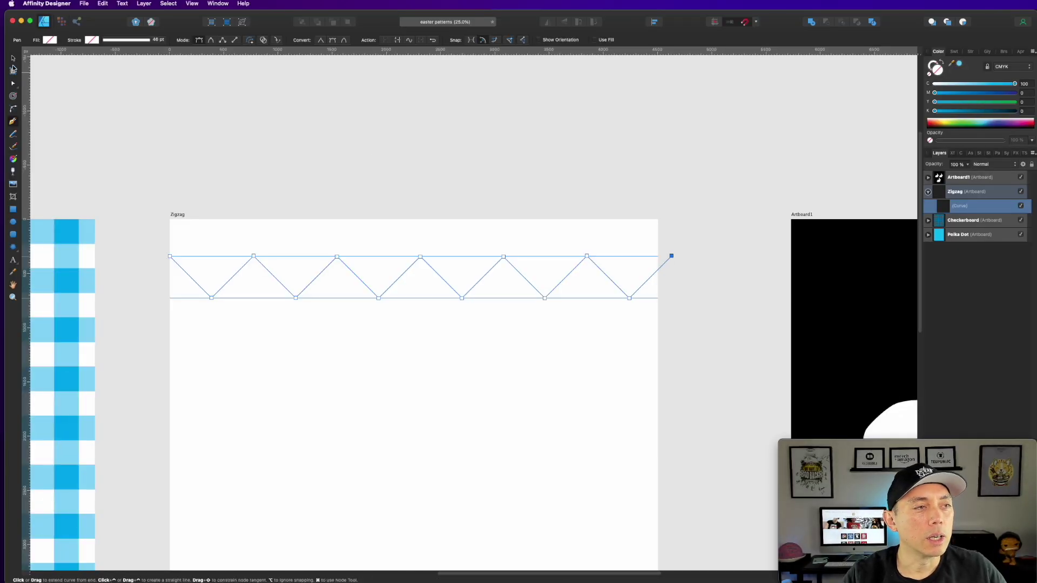
# Give the zigzag curve a black stroke with C, M and Y at 100 and K close to its maximum
pyautogui.click(13, 71)
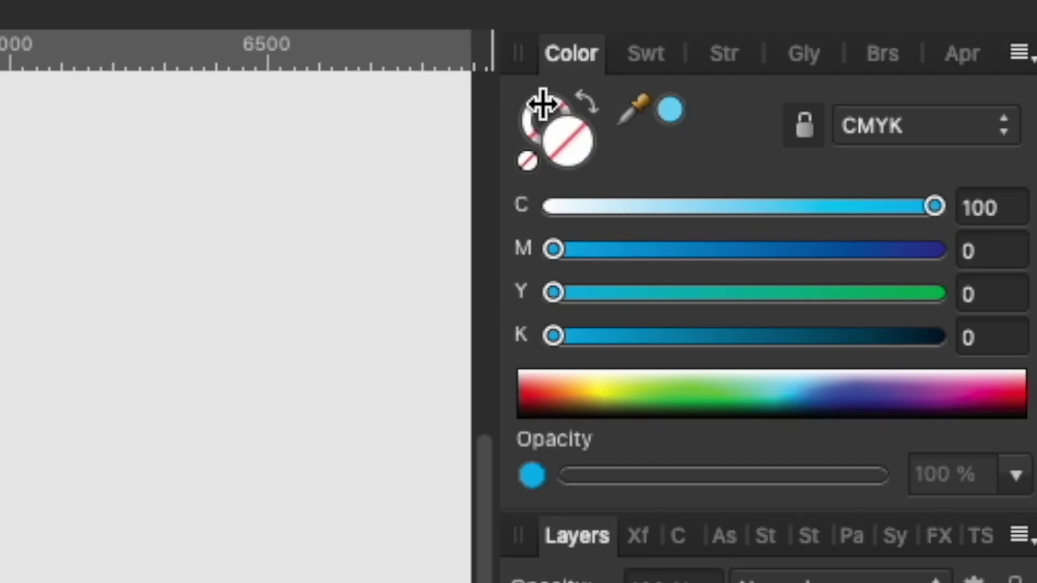
pyautogui.click(932, 64)
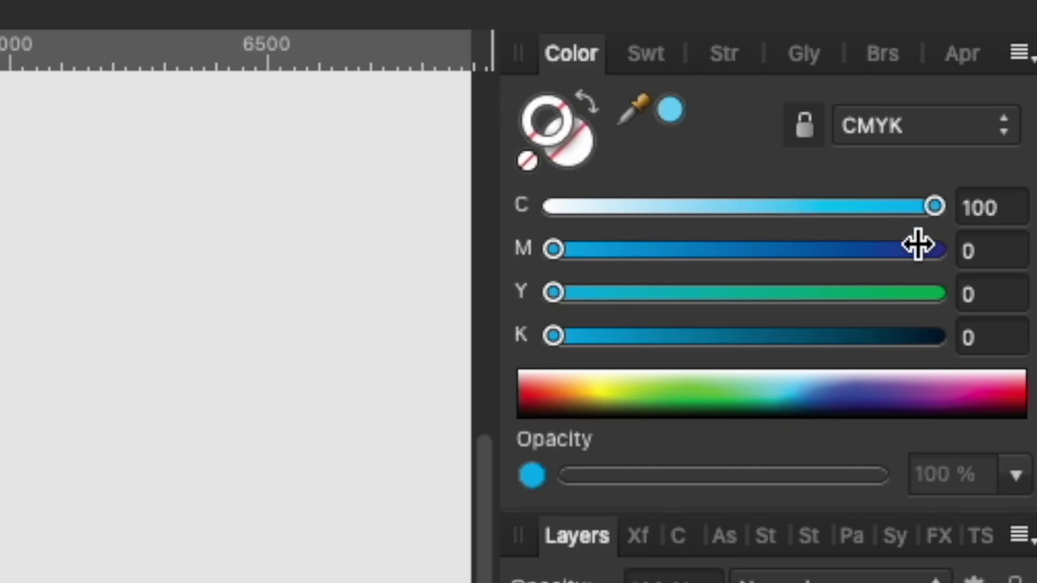
pyautogui.click(938, 250)
pyautogui.click(938, 292)
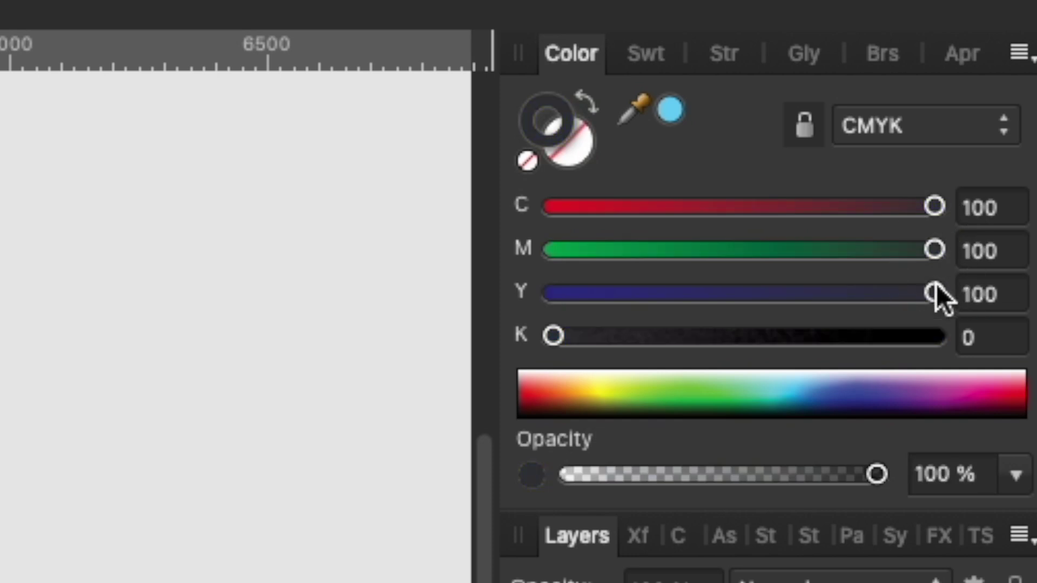
pyautogui.click(928, 336)
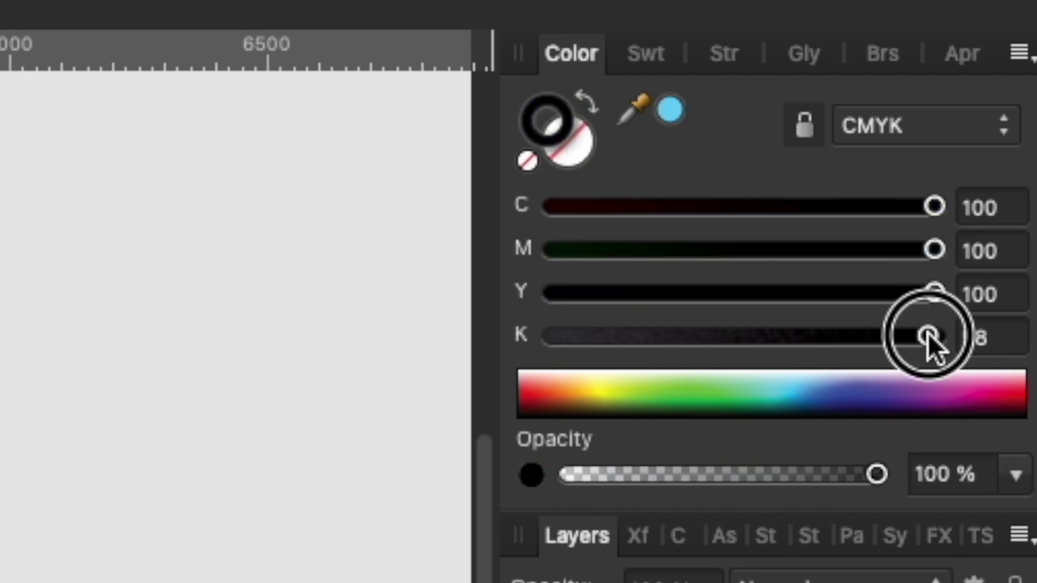
# Thicken the zigzag's stroke to a width of 75 pt
pyautogui.click(724, 56)
pyautogui.moveTo(853, 170)
pyautogui.mouseDown()
pyautogui.moveTo(724, 178)
pyautogui.moveTo(899, 178)
pyautogui.moveTo(767, 178)
pyautogui.moveTo(826, 178)
pyautogui.mouseUp()
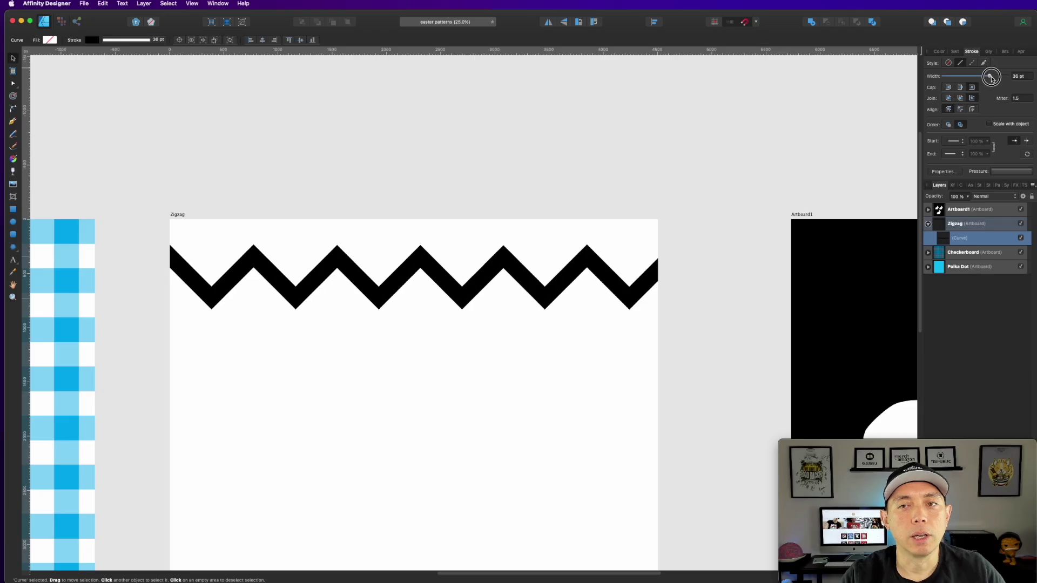
pyautogui.moveTo(992, 79); pyautogui.dragTo(999, 79)
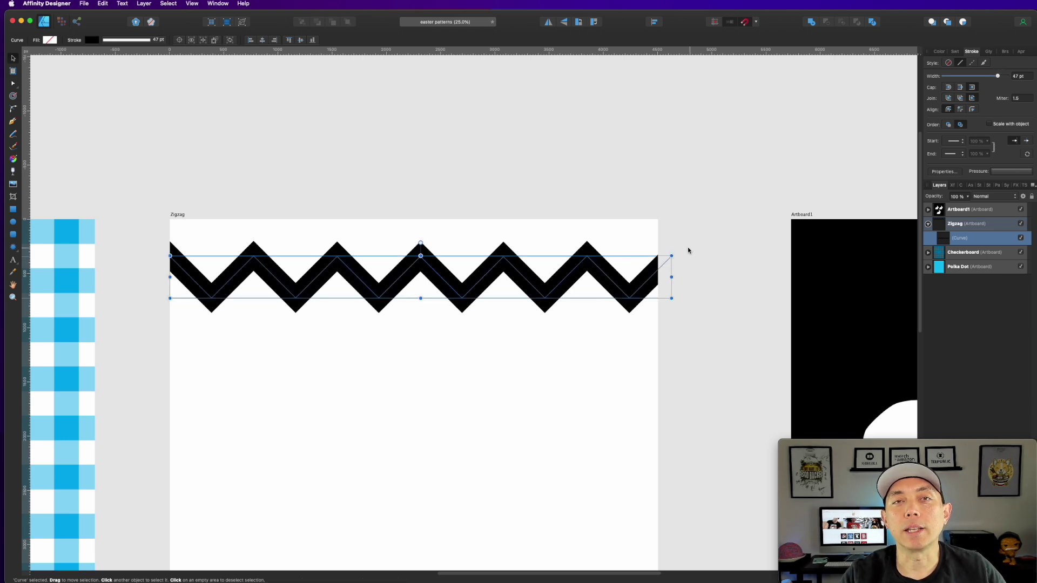
pyautogui.moveTo(1001, 81); pyautogui.dragTo(1007, 77)
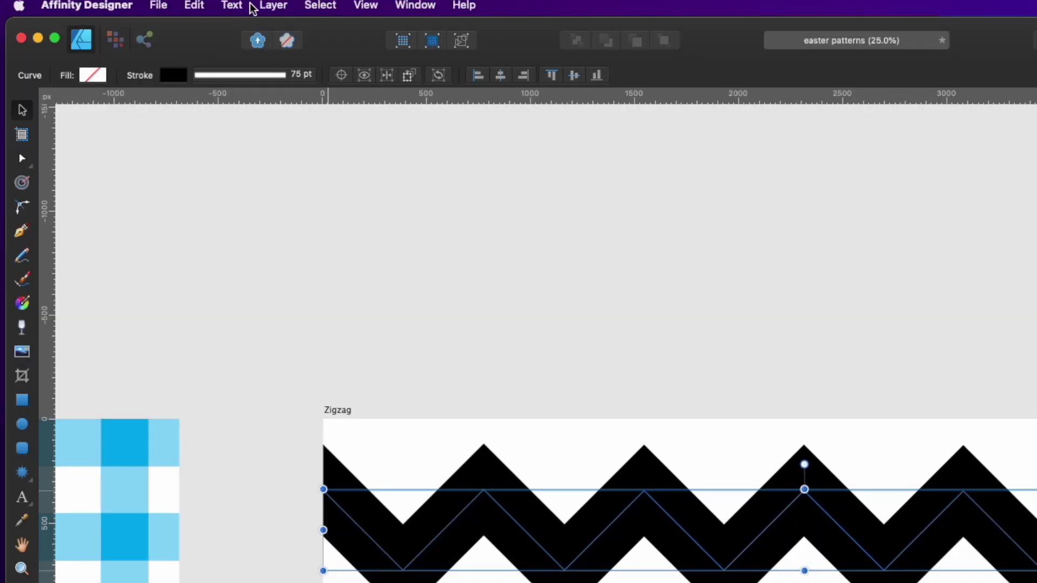
# Expand the zigzag's stroke into a filled shape and move it up so it overlaps the artboard's top edge
pyautogui.click(265, 6)
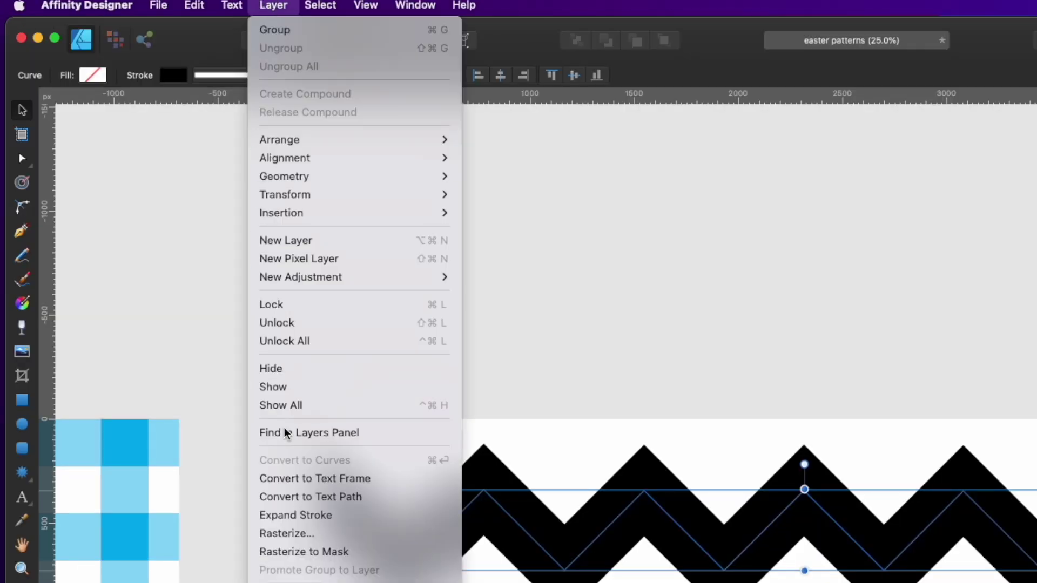
pyautogui.click(281, 515)
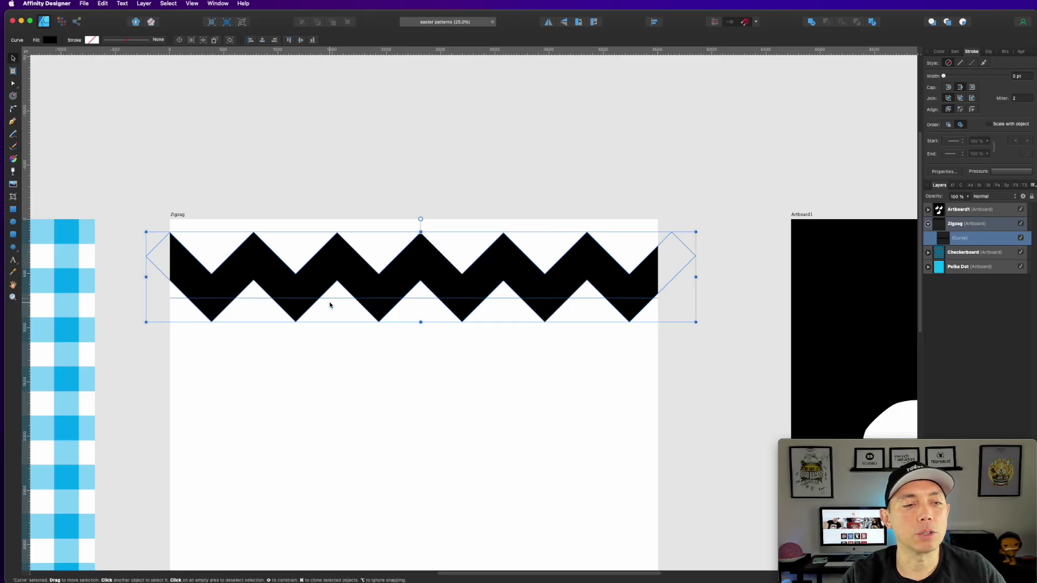
pyautogui.moveTo(522, 292); pyautogui.dragTo(508, 239)
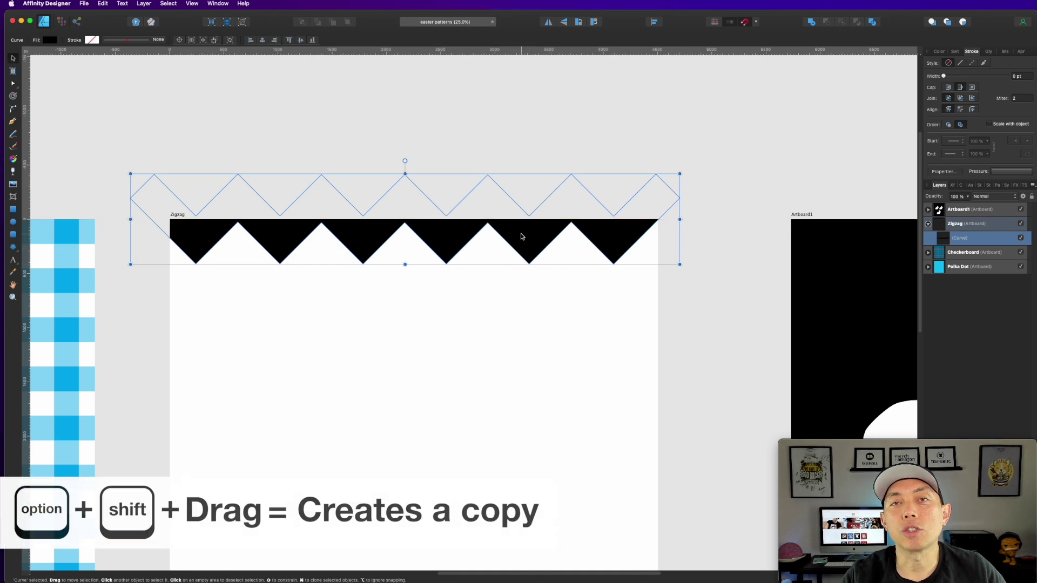
# Copy the zigzag directly below itself and repeat the duplication until the shapes cover the Zigzag artboard to its bottom edge
pyautogui.moveTo(522, 237); pyautogui.dragTo(522, 283)
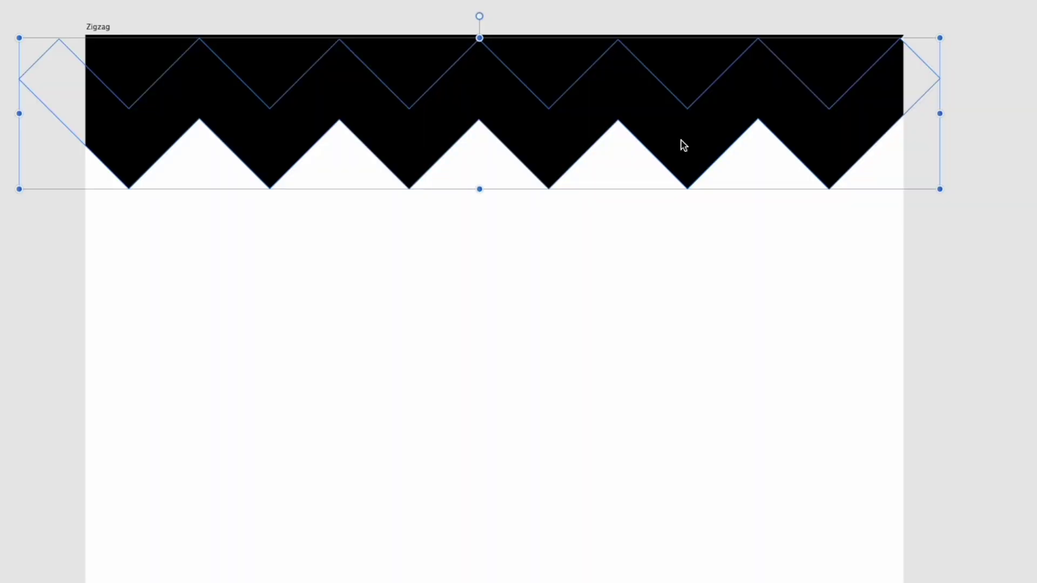
pyautogui.press('super+j')
pyautogui.press('super+j')
pyautogui.press('super+j')
pyautogui.press('super+j')
pyautogui.press('super+j')
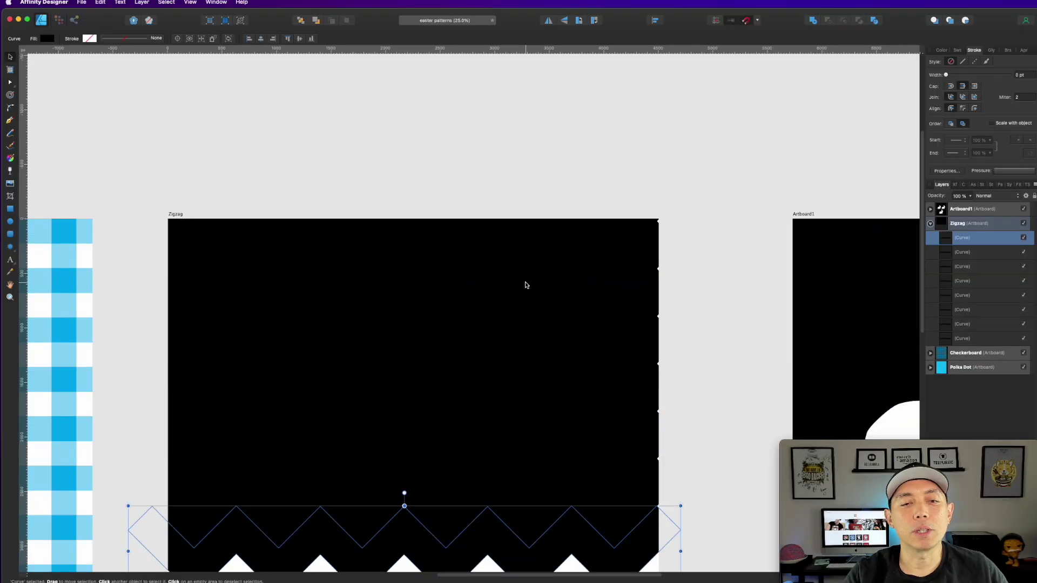
pyautogui.press('super+j')
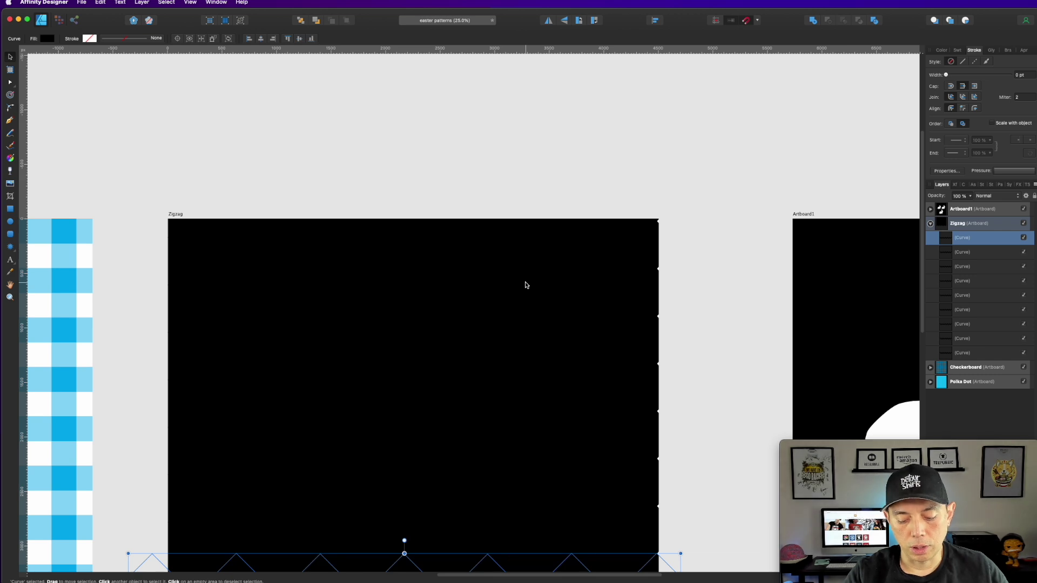
pyautogui.press('super+minus')
pyautogui.press('super+minus')
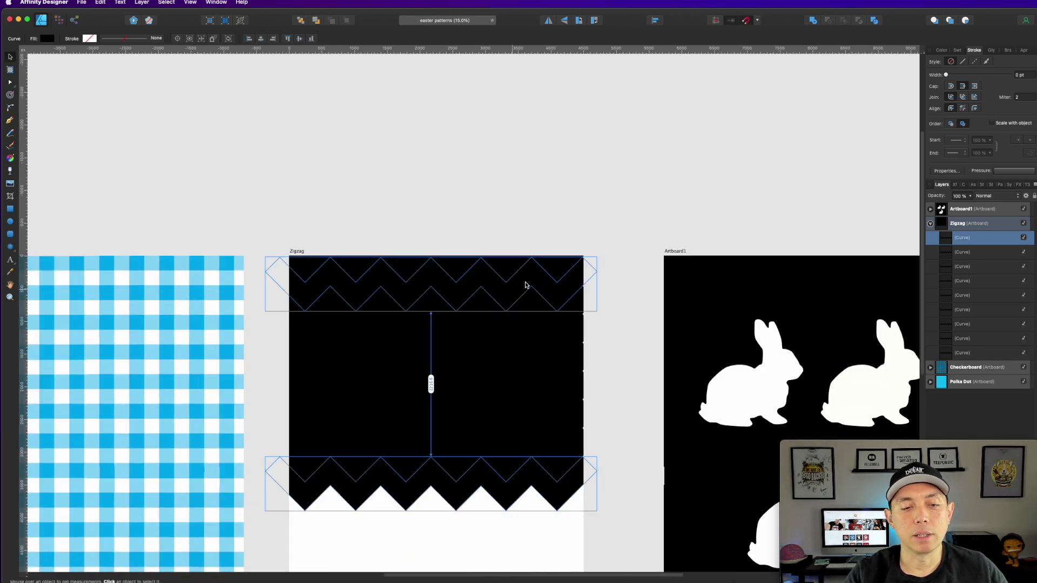
pyautogui.hotkey('shift', 'Down')
pyautogui.hotkey('shift', 'Down')
pyautogui.hotkey('shift', 'Down')
pyautogui.hotkey('shift', 'Down')
pyautogui.hotkey('shift', 'Down')
pyautogui.hotkey('shift', 'Down')
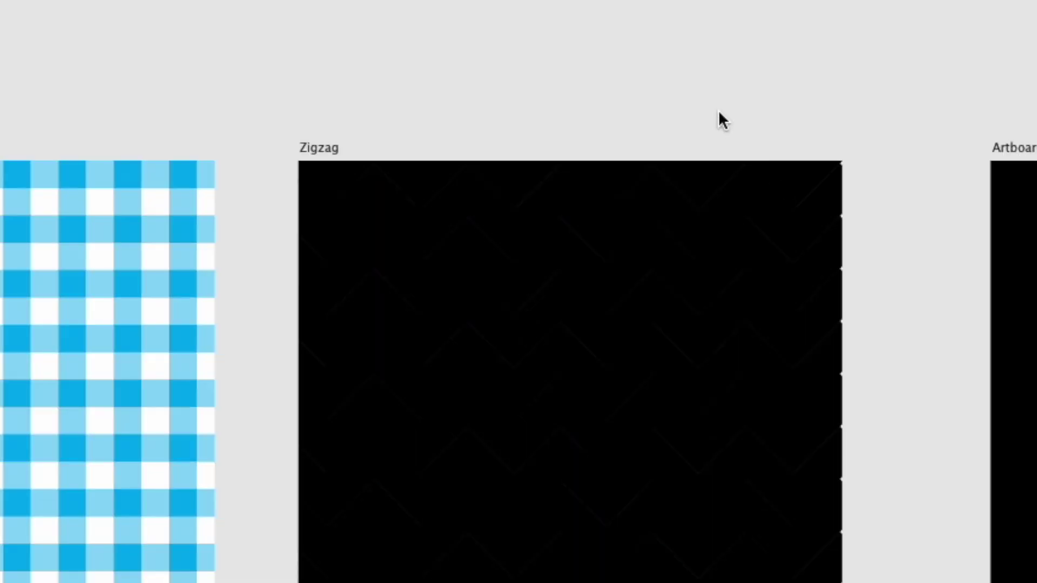
# Shift all the zigzag shapes to the right together until they fully cover the Zigzag artboard's right edge
pyautogui.scroll(3, 679, 469)
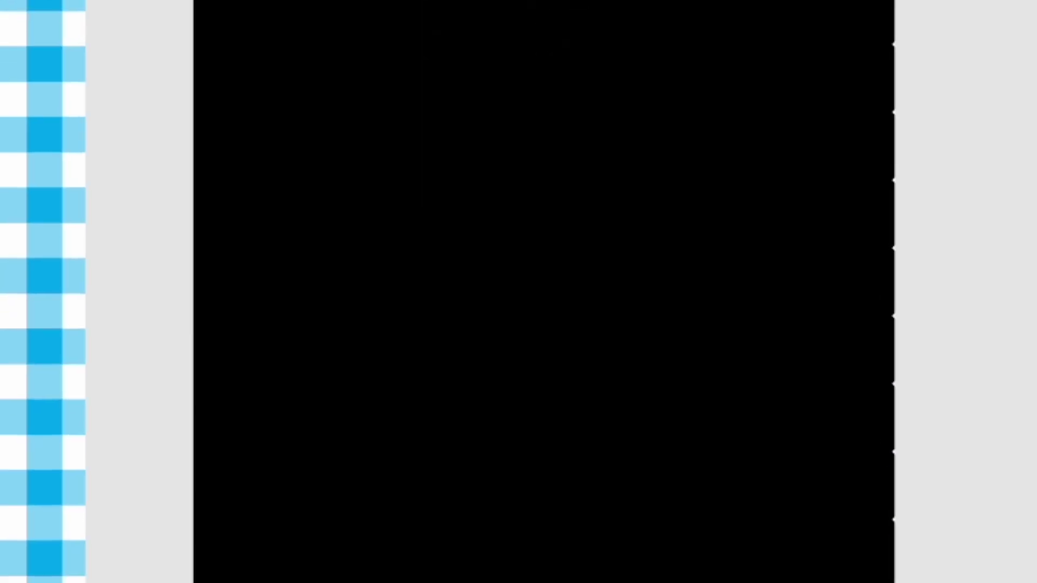
pyautogui.moveTo(300, 160); pyautogui.dragTo(497, 536)
pyautogui.moveTo(613, 536); pyautogui.dragTo(275, 109)
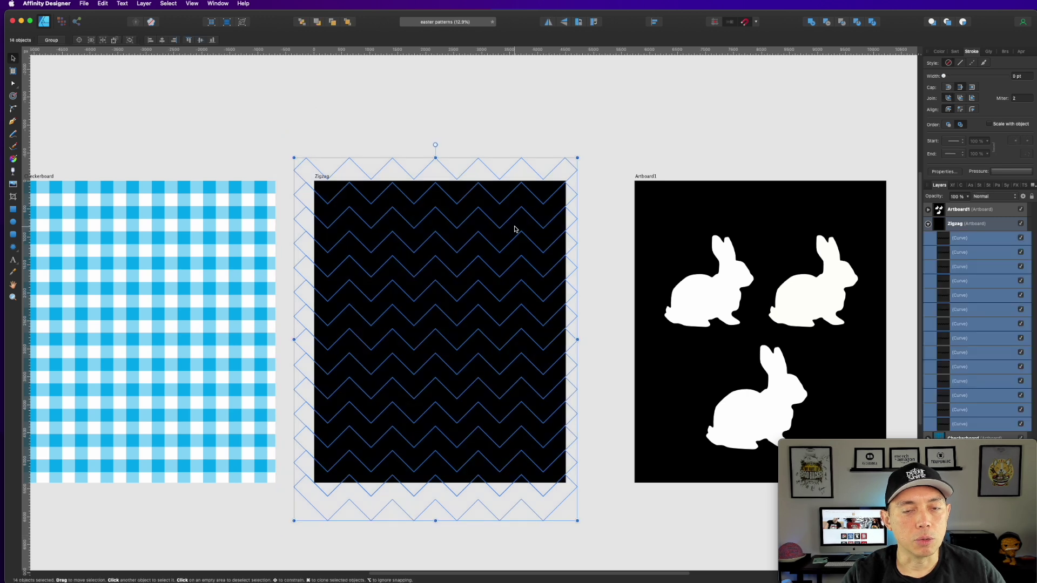
pyautogui.press('Right')
pyautogui.press('Right')
pyautogui.press('Right')
pyautogui.press('Right')
pyautogui.press('Right')
pyautogui.press('Right')
pyautogui.press('Right')
pyautogui.press('Right')
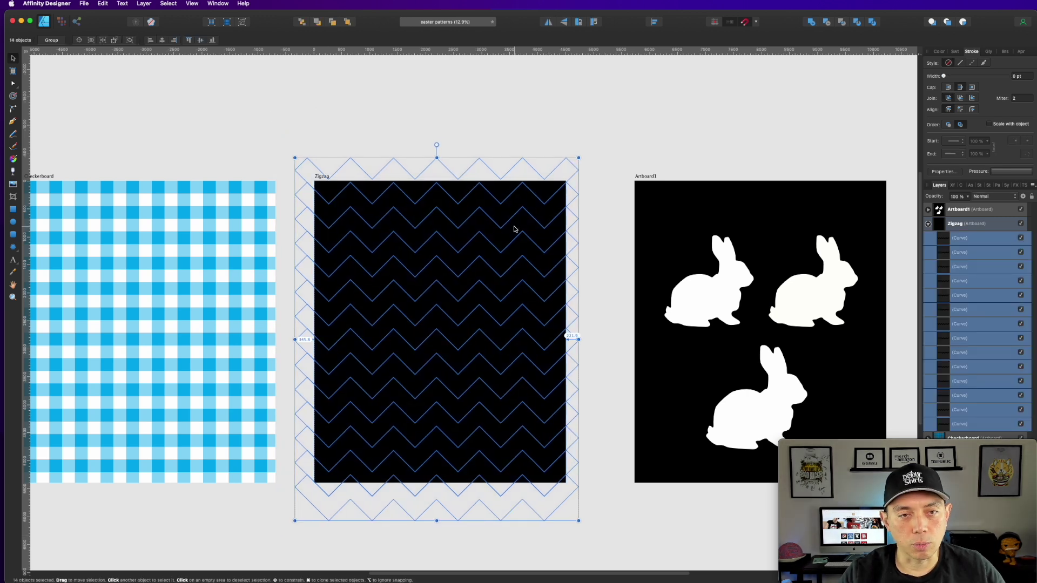
pyautogui.press('Right')
pyautogui.press('Right')
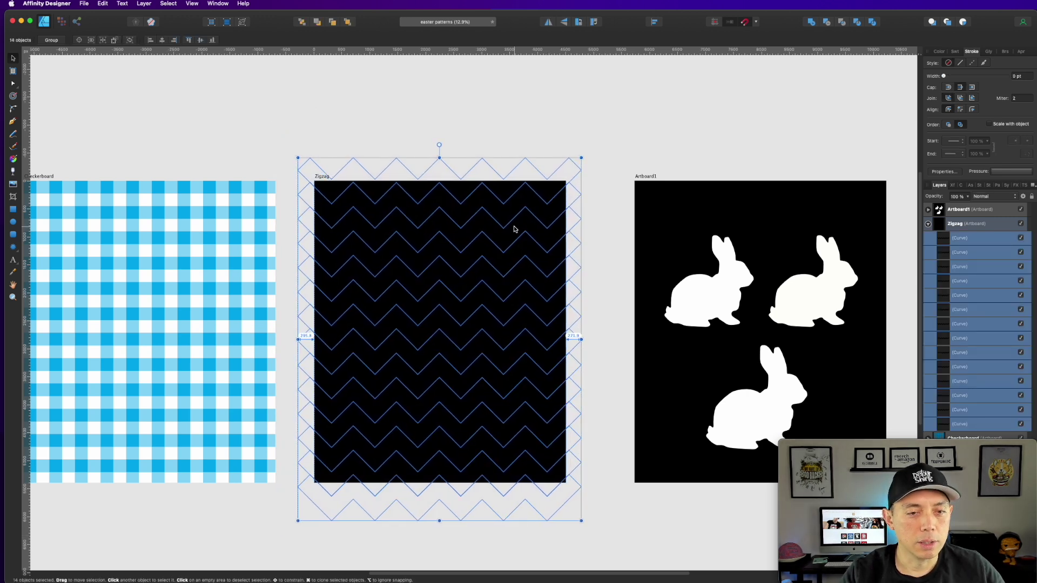
pyautogui.click(599, 114)
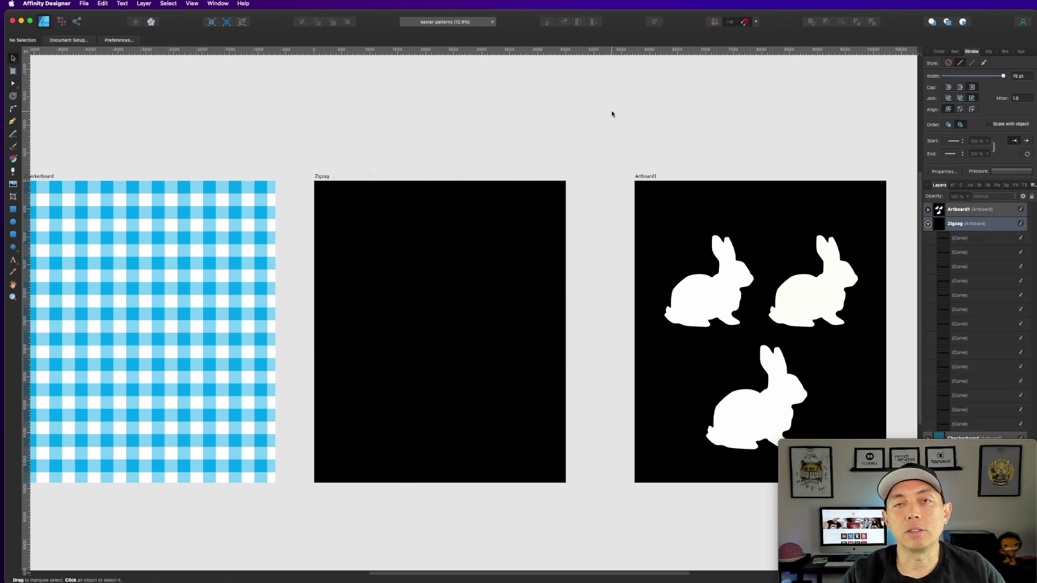
# Fill every second zigzag, starting with the second from the top, with white by setting C, M, Y and K to 0
pyautogui.click(559, 204)
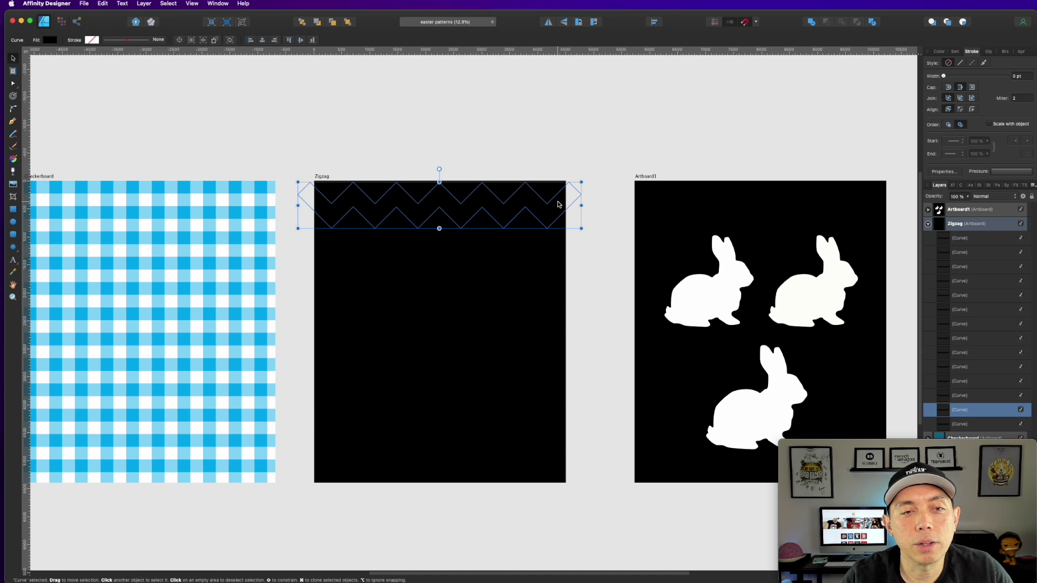
pyautogui.keyDown('shift'); pyautogui.click(559, 254); pyautogui.keyUp('shift')
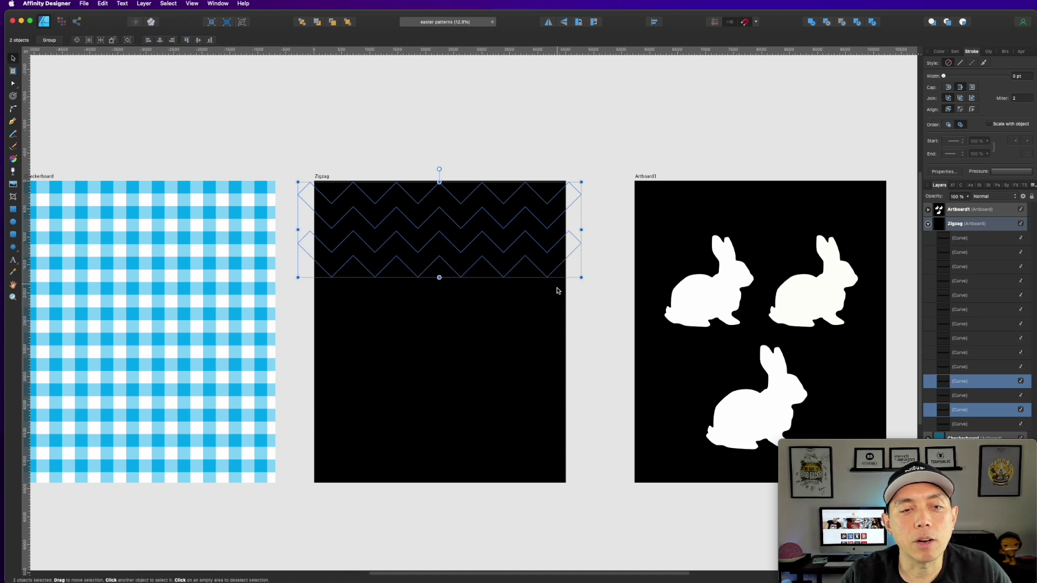
pyautogui.keyDown('shift'); pyautogui.click(558, 304); pyautogui.keyUp('shift')
pyautogui.keyDown('shift'); pyautogui.click(562, 358); pyautogui.keyUp('shift')
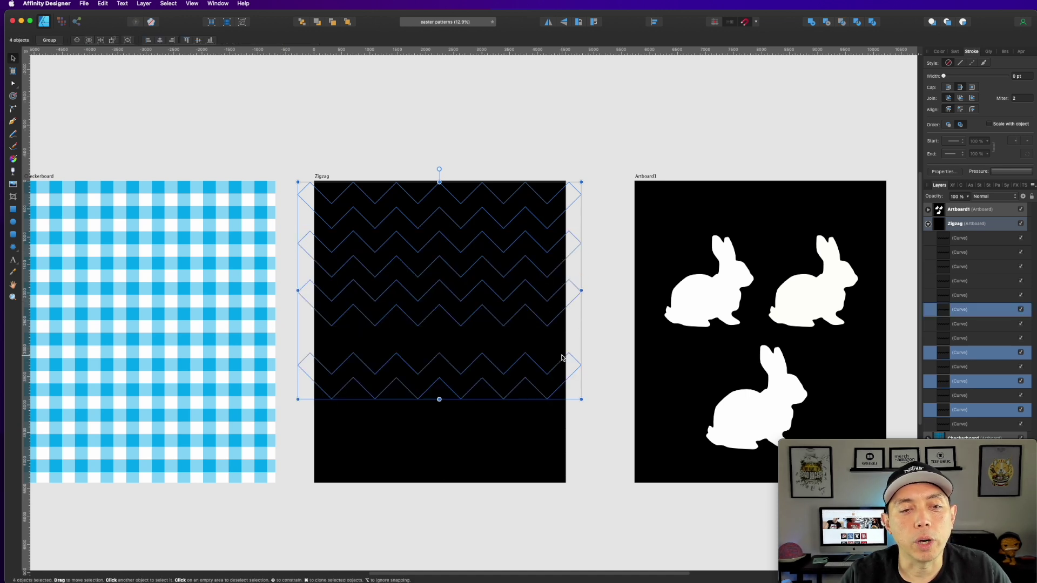
pyautogui.keyDown('shift'); pyautogui.click(560, 347); pyautogui.keyUp('shift')
pyautogui.keyDown('shift'); pyautogui.click(558, 378); pyautogui.keyUp('shift')
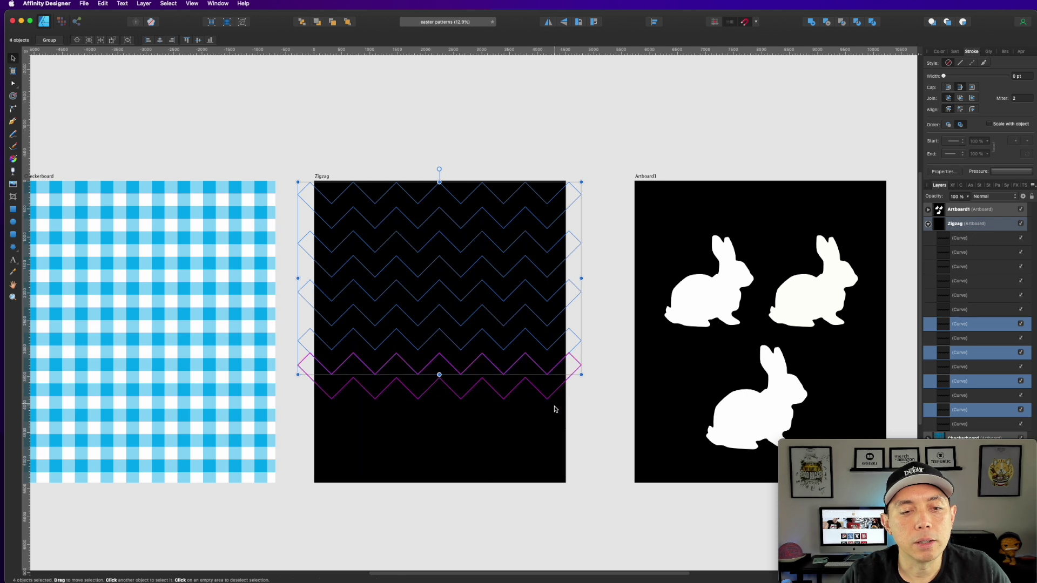
pyautogui.keyDown('shift'); pyautogui.click(558, 398); pyautogui.keyUp('shift')
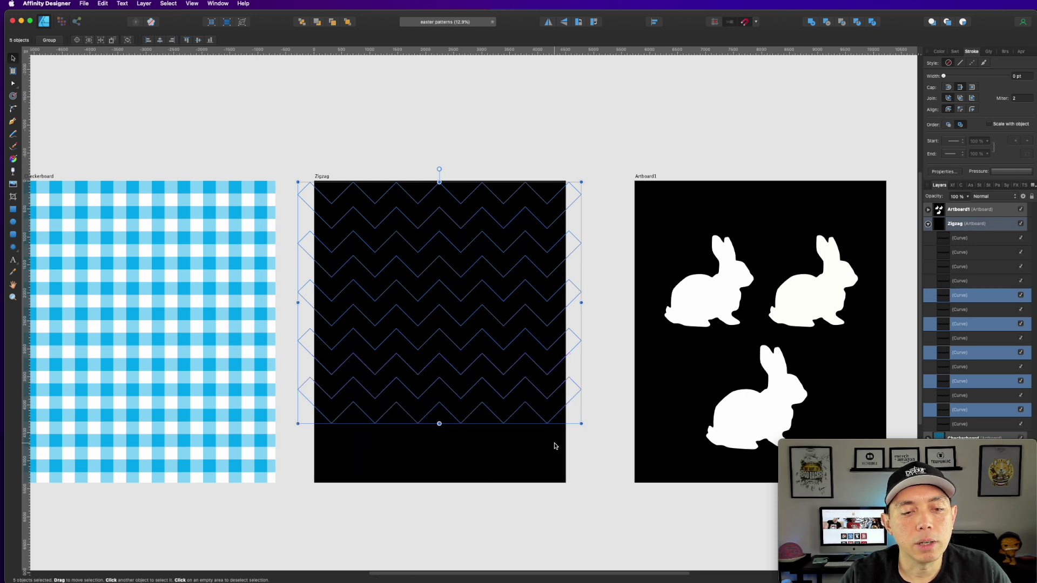
pyautogui.keyDown('shift'); pyautogui.click(554, 447); pyautogui.keyUp('shift')
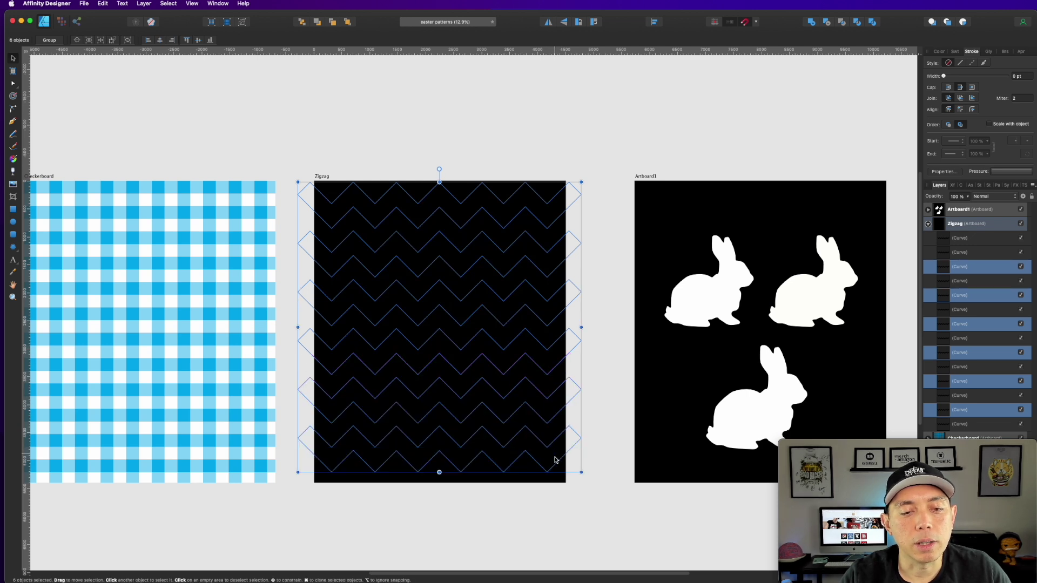
pyautogui.click(939, 51)
pyautogui.click(934, 84)
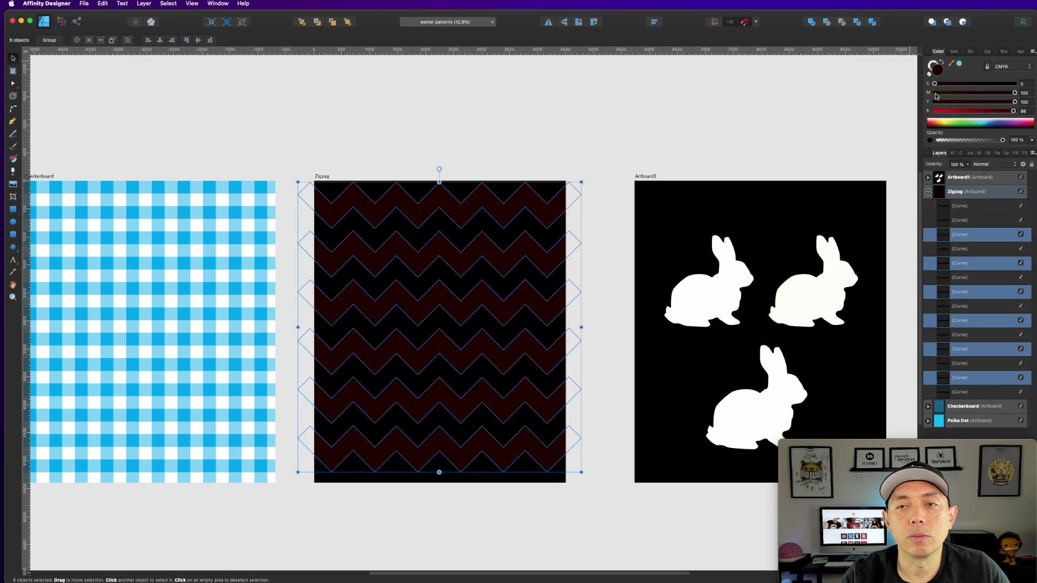
pyautogui.click(935, 92)
pyautogui.click(935, 102)
pyautogui.click(934, 111)
pyautogui.click(448, 93)
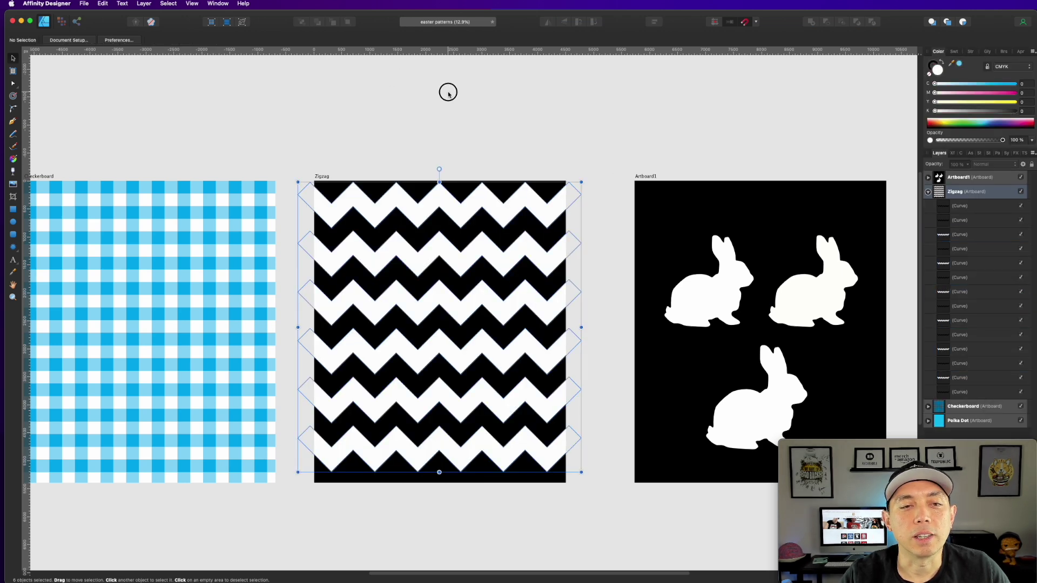
# Recolour the seven alternating black zigzags between the white ones to magenta with C 0, M 100, Y 0 and K 0
pyautogui.click(552, 191)
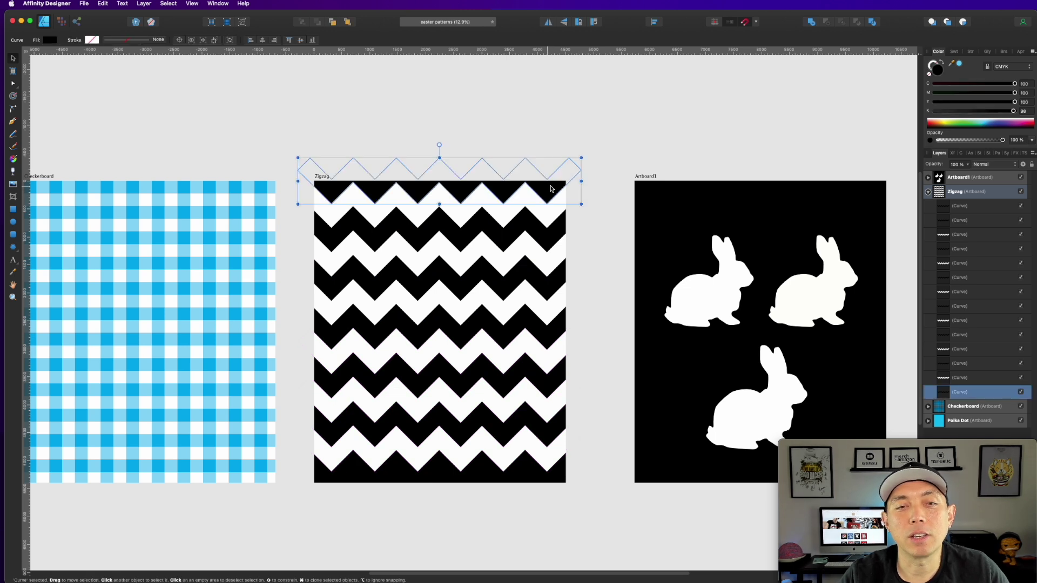
pyautogui.keyDown('shift'); pyautogui.click(544, 239); pyautogui.keyUp('shift')
pyautogui.keyDown('shift'); pyautogui.click(546, 284); pyautogui.keyUp('shift')
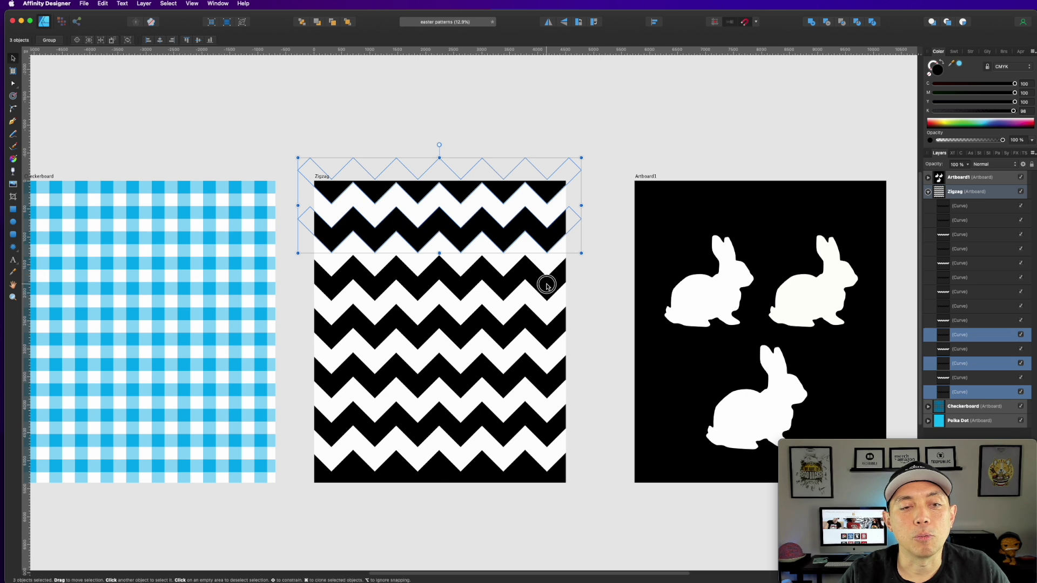
pyautogui.keyDown('shift'); pyautogui.click(552, 334); pyautogui.keyUp('shift')
pyautogui.keyDown('shift'); pyautogui.click(552, 373); pyautogui.keyUp('shift')
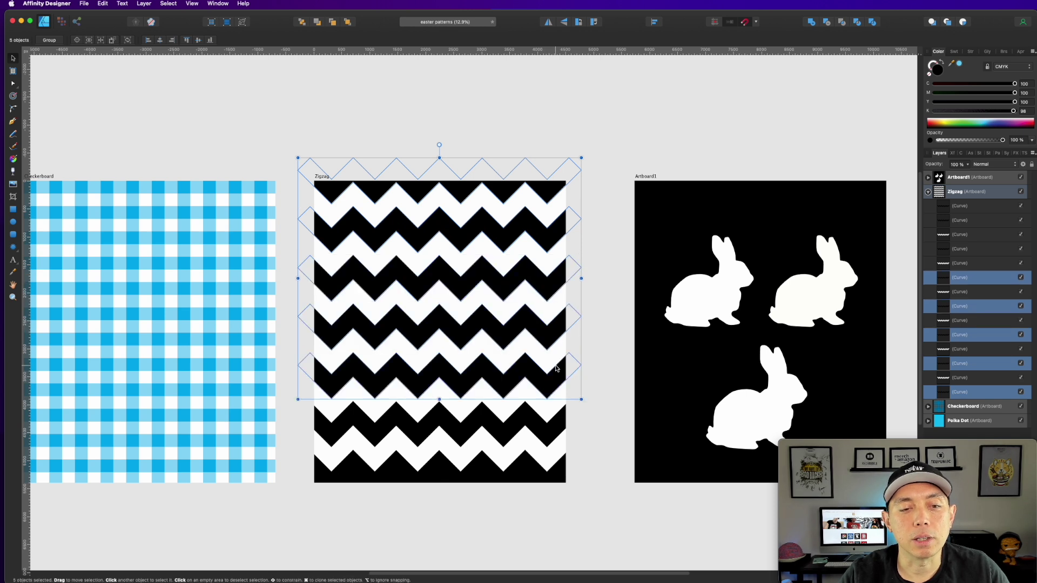
pyautogui.keyDown('shift'); pyautogui.click(552, 425); pyautogui.keyUp('shift')
pyautogui.keyDown('shift'); pyautogui.click(556, 469); pyautogui.keyUp('shift')
pyautogui.moveTo(1015, 84); pyautogui.dragTo(932, 85)
pyautogui.moveTo(1015, 102); pyautogui.dragTo(934, 110)
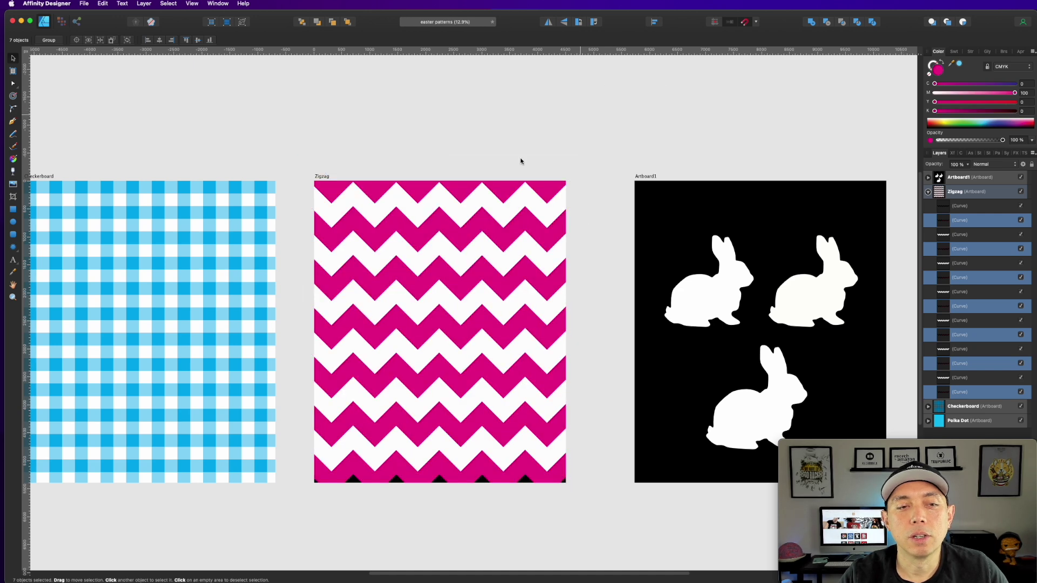
# Fill the remaining black zigzag at the artboard's bottom edge with white, setting all CMYK values to 0
pyautogui.click(525, 480)
pyautogui.moveTo(1015, 83); pyautogui.dragTo(935, 93)
pyautogui.moveTo(1015, 102); pyautogui.dragTo(935, 102)
pyautogui.click(593, 98)
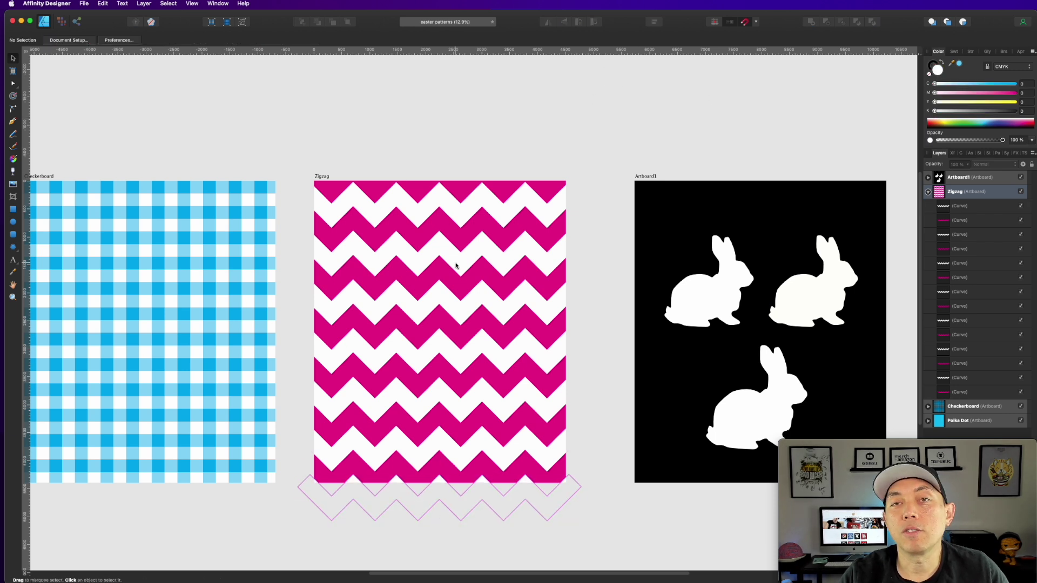
# Recolour the second, fourth and sixth magenta zigzags to cyan with C 100 and M 0
pyautogui.click(556, 228)
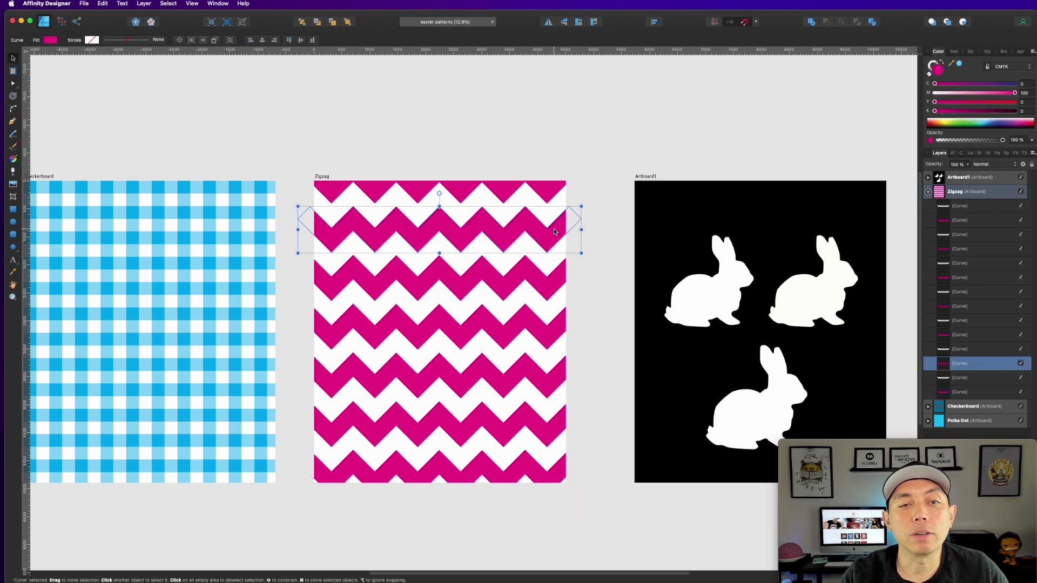
pyautogui.keyDown('shift'); pyautogui.click(559, 332); pyautogui.keyUp('shift')
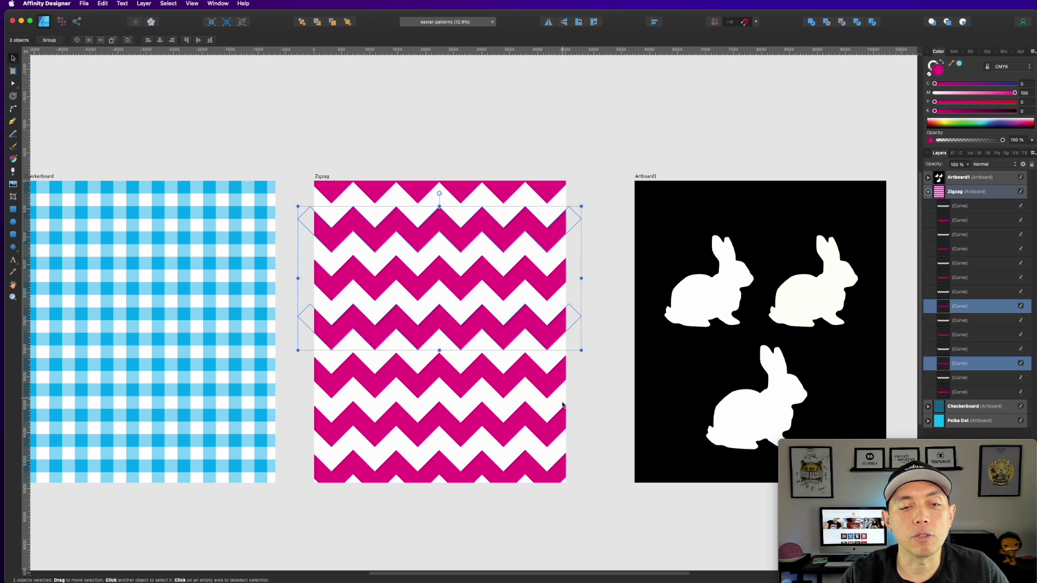
pyautogui.keyDown('shift'); pyautogui.click(560, 423); pyautogui.keyUp('shift')
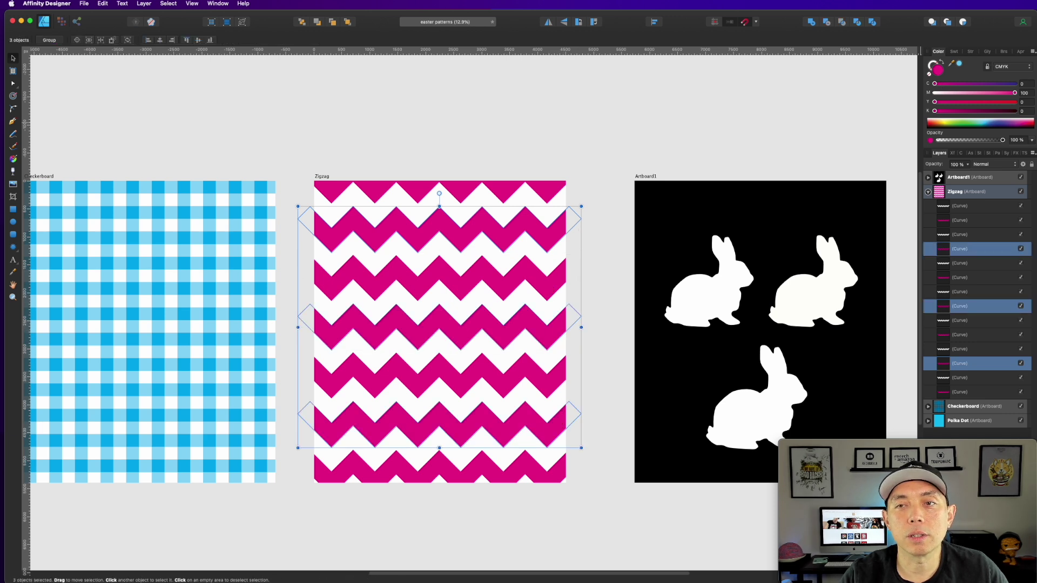
pyautogui.moveTo(934, 84)
pyautogui.mouseDown()
pyautogui.moveTo(1016, 84)
pyautogui.moveTo(934, 93)
pyautogui.mouseUp()
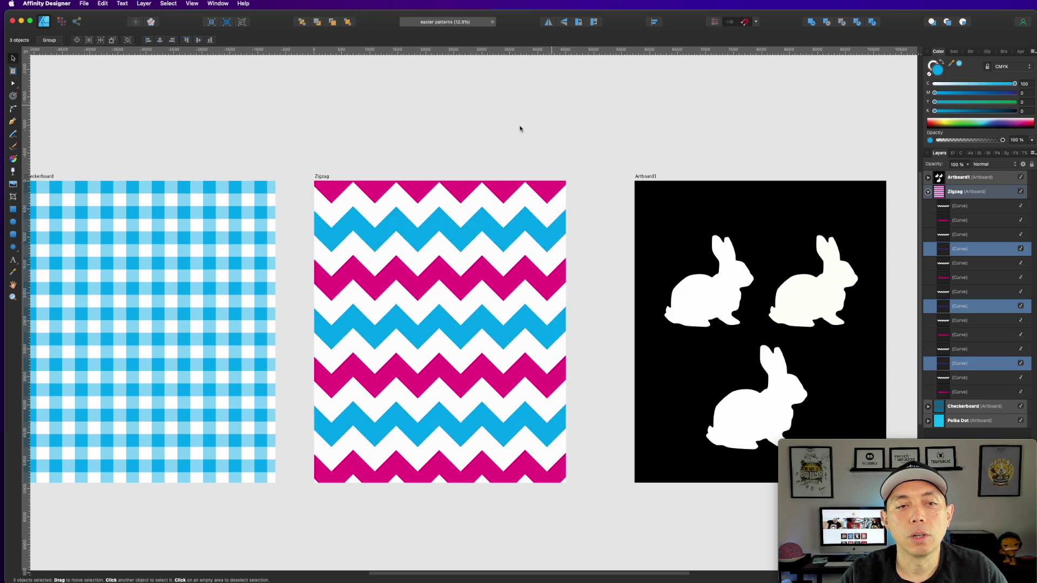
# Recolour the first, third and fifth white zigzags to yellow by setting Y to 100
pyautogui.click(555, 211)
pyautogui.keyDown('shift'); pyautogui.click(559, 304); pyautogui.keyUp('shift')
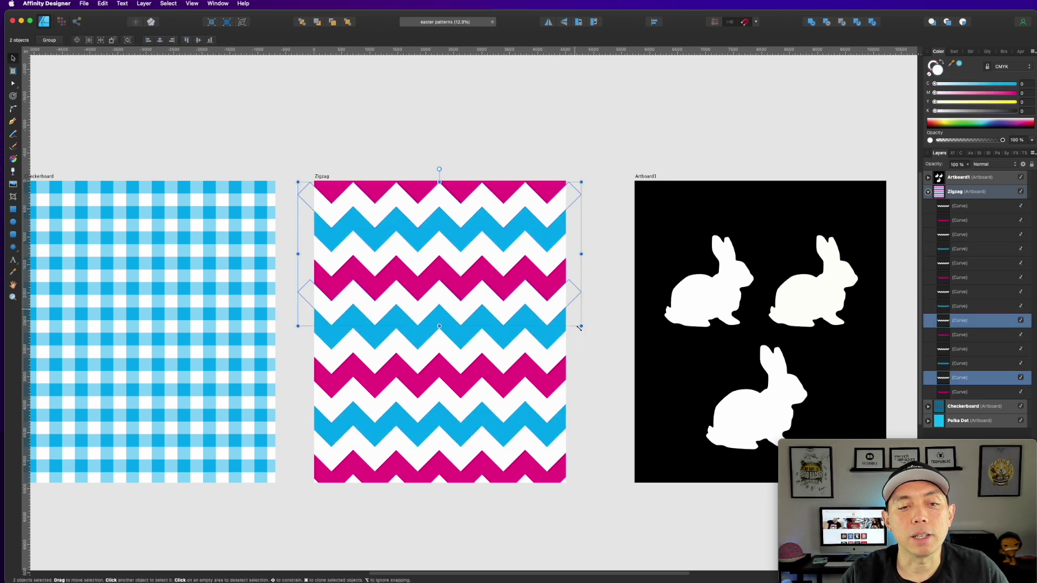
pyautogui.keyDown('shift'); pyautogui.click(561, 406); pyautogui.keyUp('shift')
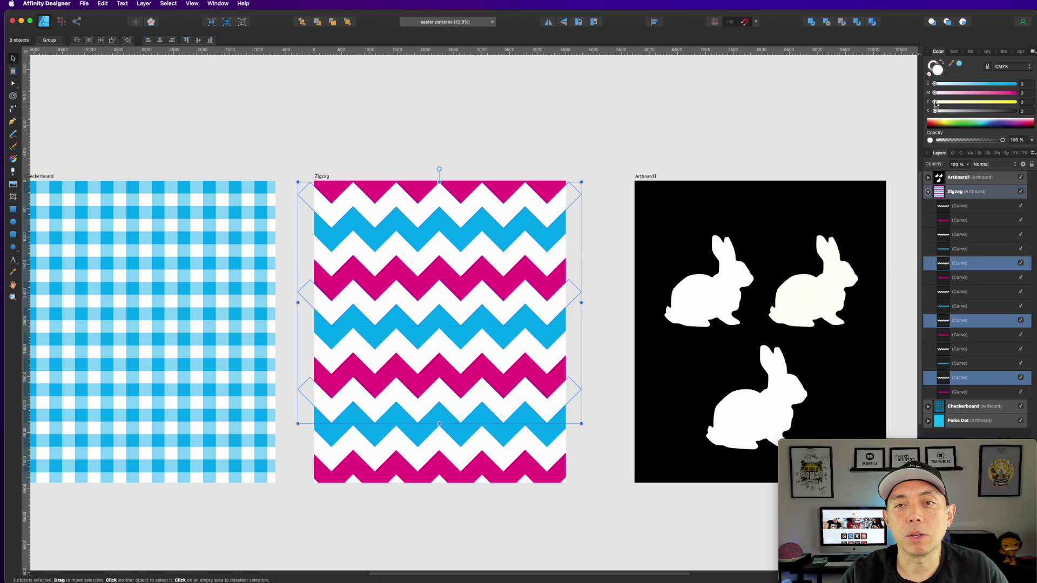
pyautogui.moveTo(936, 102); pyautogui.dragTo(1015, 102)
pyautogui.click(611, 110)
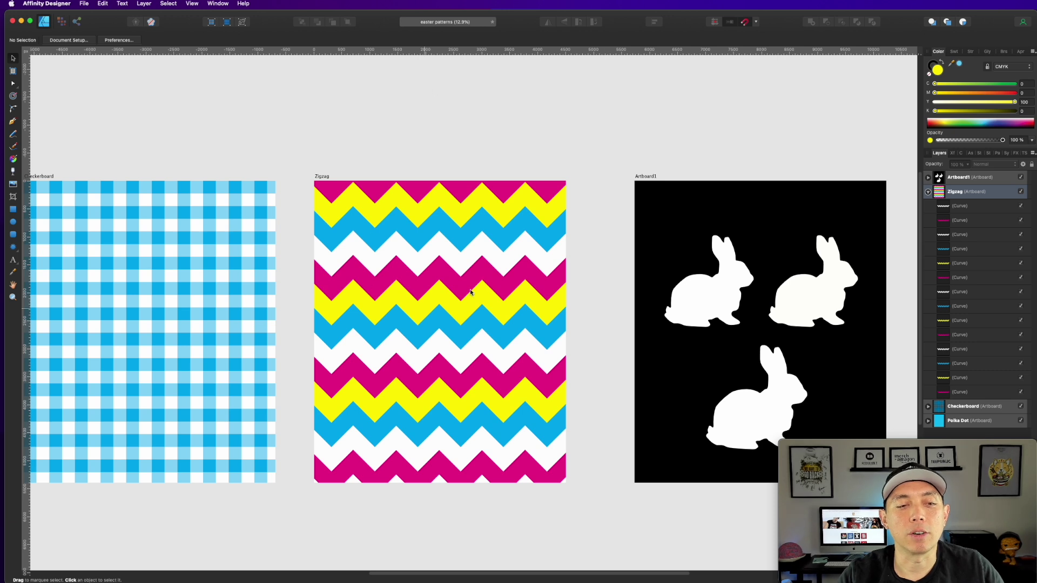
# Recolour the white zigzag at the artboard's bottom edge to yellow with Y 100
pyautogui.click(528, 480)
pyautogui.moveTo(936, 105); pyautogui.dragTo(1016, 101)
pyautogui.click(364, 167)
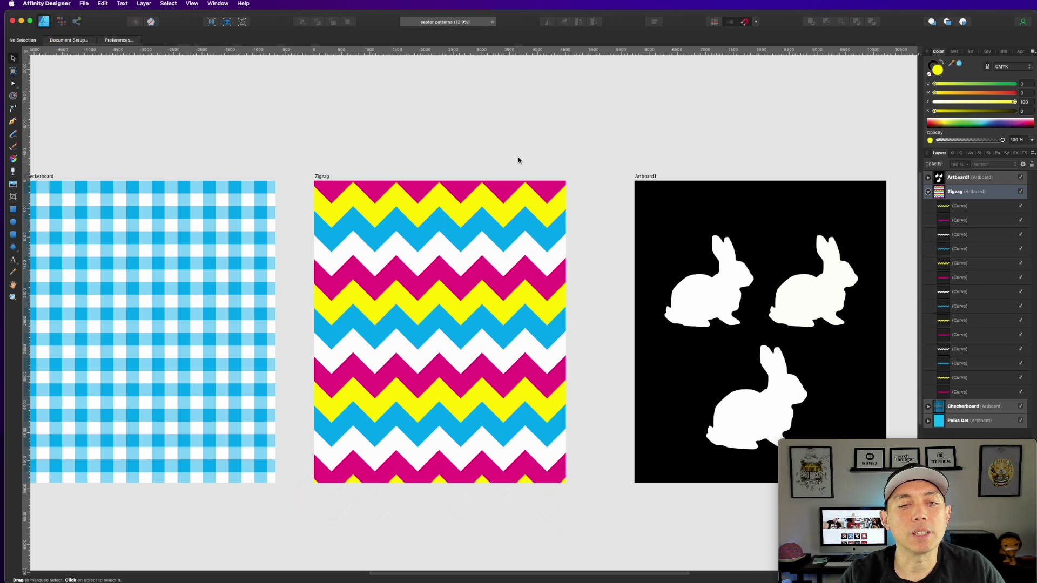
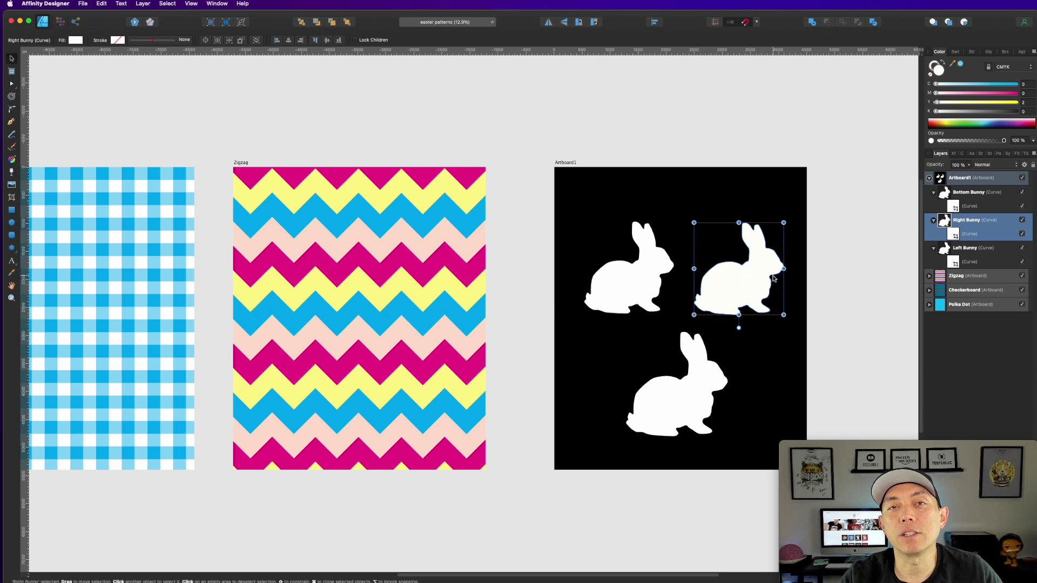
# Copy the Polka Dot artboard's Dots and Background onto the empty canvas below the artboards and group the copy
pyautogui.click(529, 157)
pyautogui.hscroll(-10, 442, 238)
pyautogui.hscroll(-5, 365, 227)
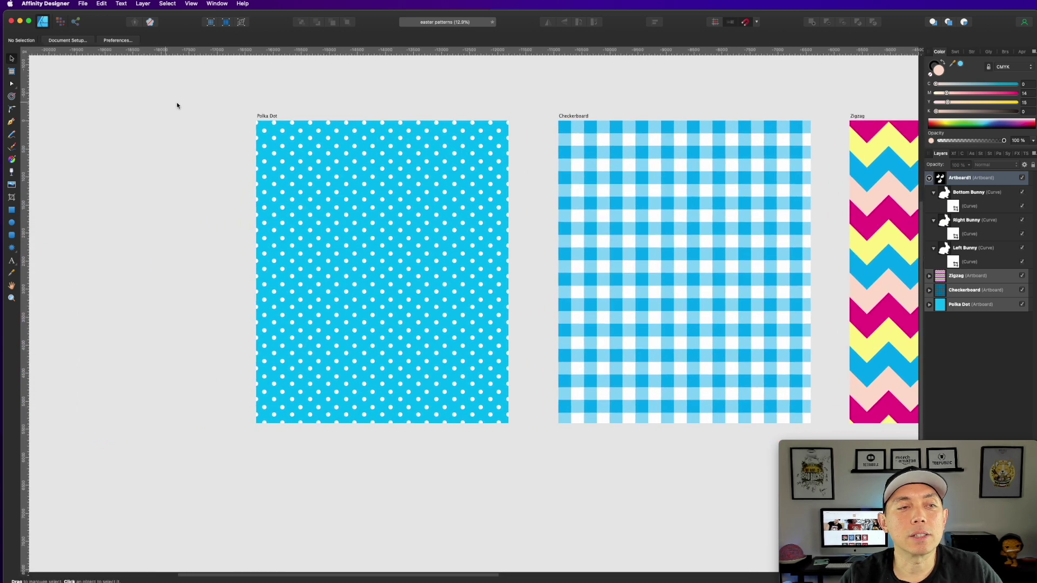
pyautogui.moveTo(200, 92); pyautogui.dragTo(537, 498)
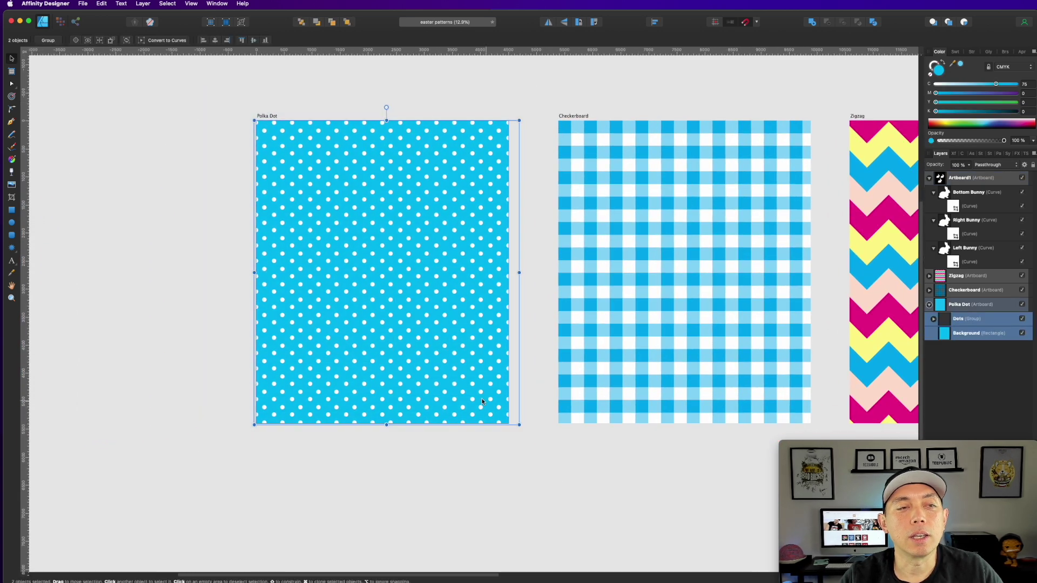
pyautogui.hscroll(8, 567, 445)
pyautogui.scroll(-3, 567, 445)
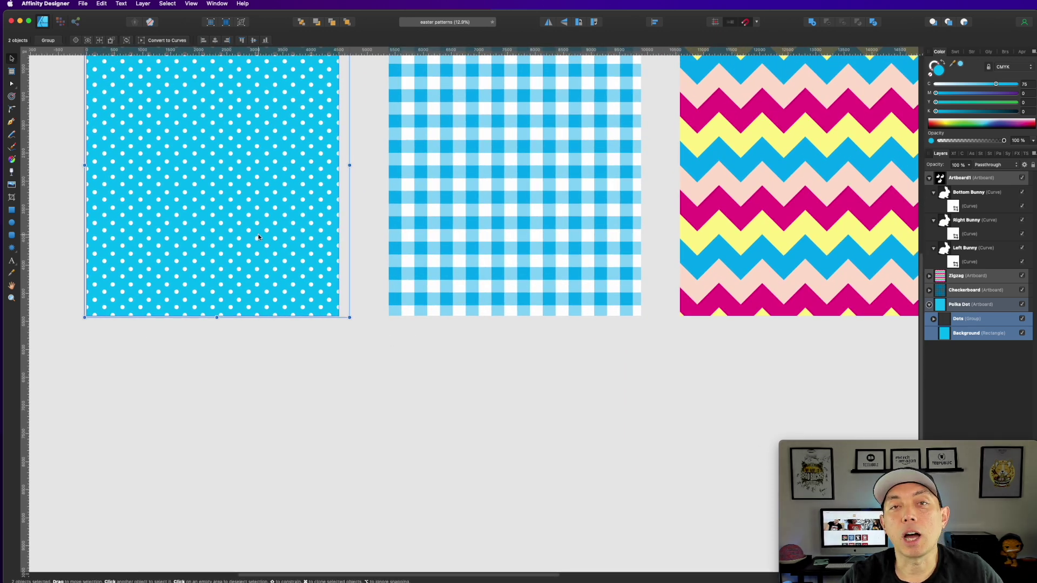
pyautogui.moveTo(254, 222); pyautogui.dragTo(669, 508)
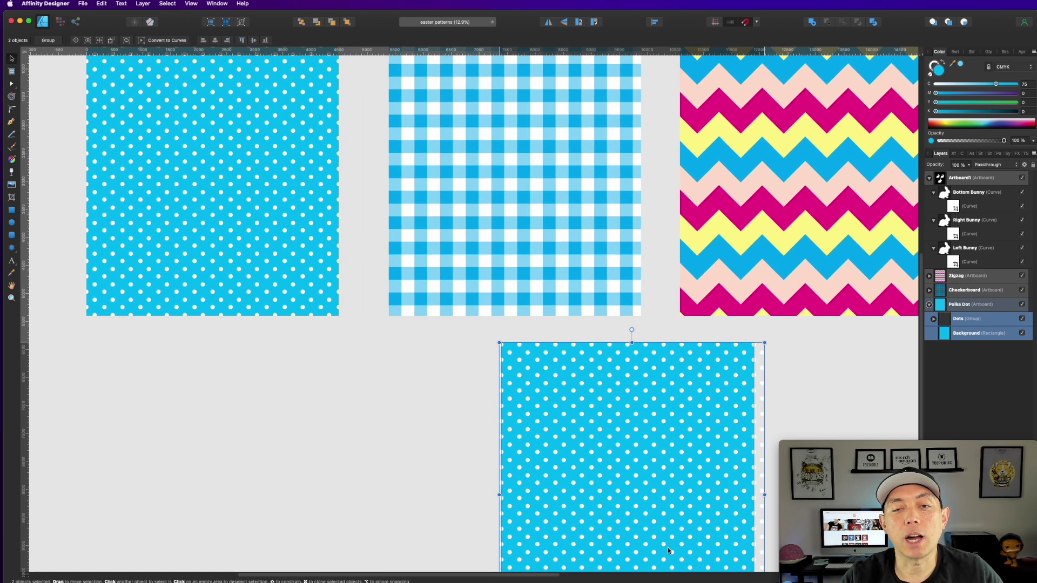
pyautogui.moveTo(660, 390); pyautogui.dragTo(251, 289)
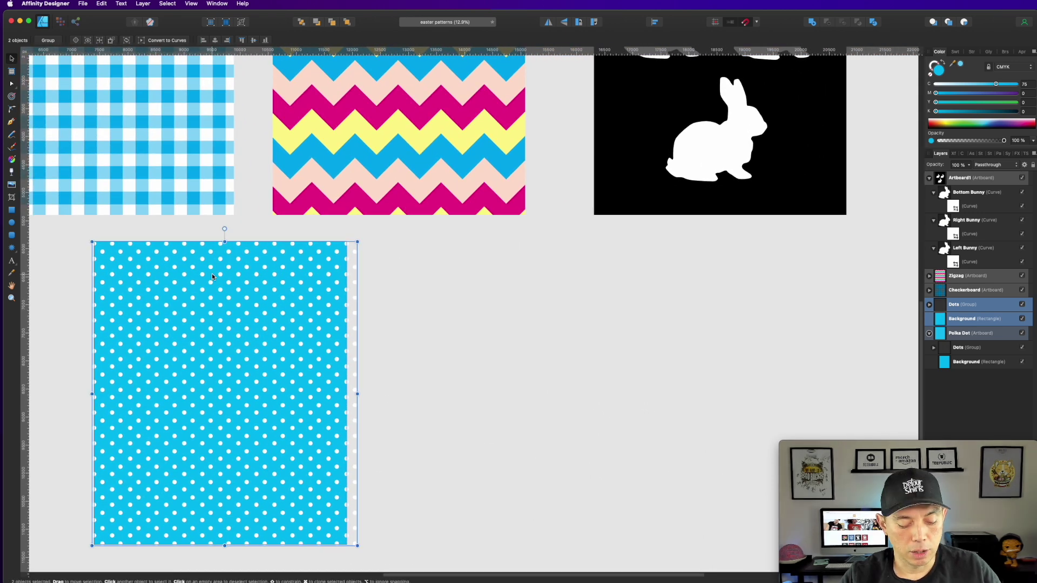
pyautogui.press('super+g')
# Move the polka dot group over the bottom bunny on Artboard1 and nest it inside the Bottom Bunny layer to clip it
pyautogui.moveTo(194, 295); pyautogui.dragTo(699, 217)
pyautogui.scroll(5, 690, 303)
pyautogui.hscroll(3, 690, 303)
pyautogui.moveTo(669, 335); pyautogui.dragTo(666, 248)
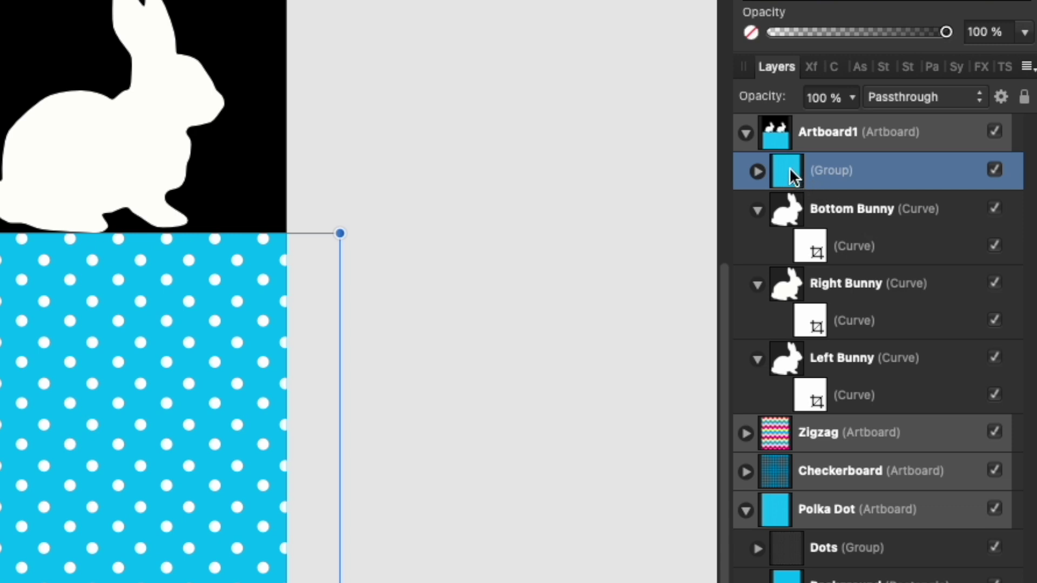
pyautogui.moveTo(794, 176); pyautogui.dragTo(882, 253)
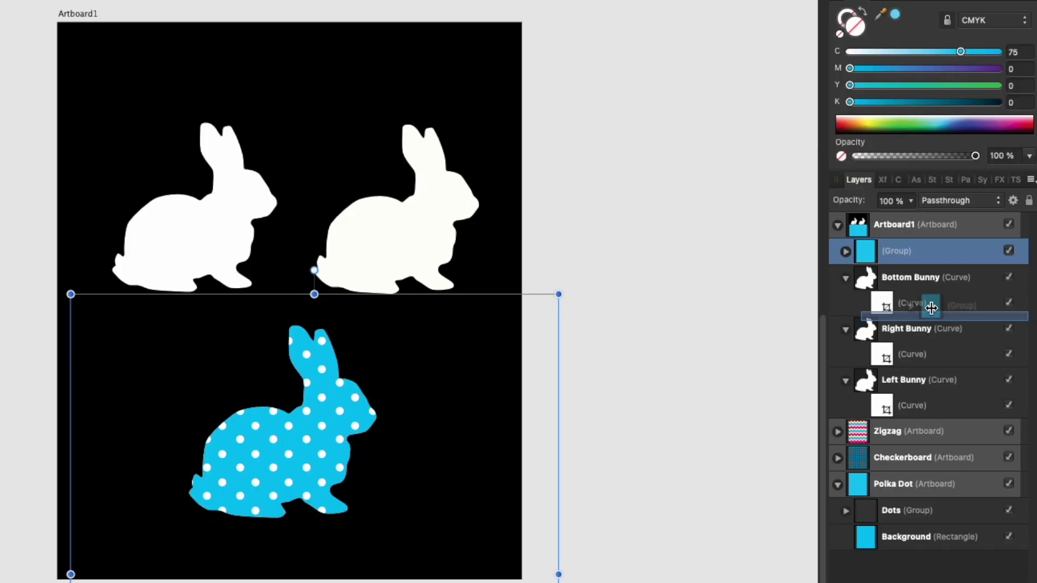
pyautogui.moveTo(931, 308); pyautogui.dragTo(800, 310)
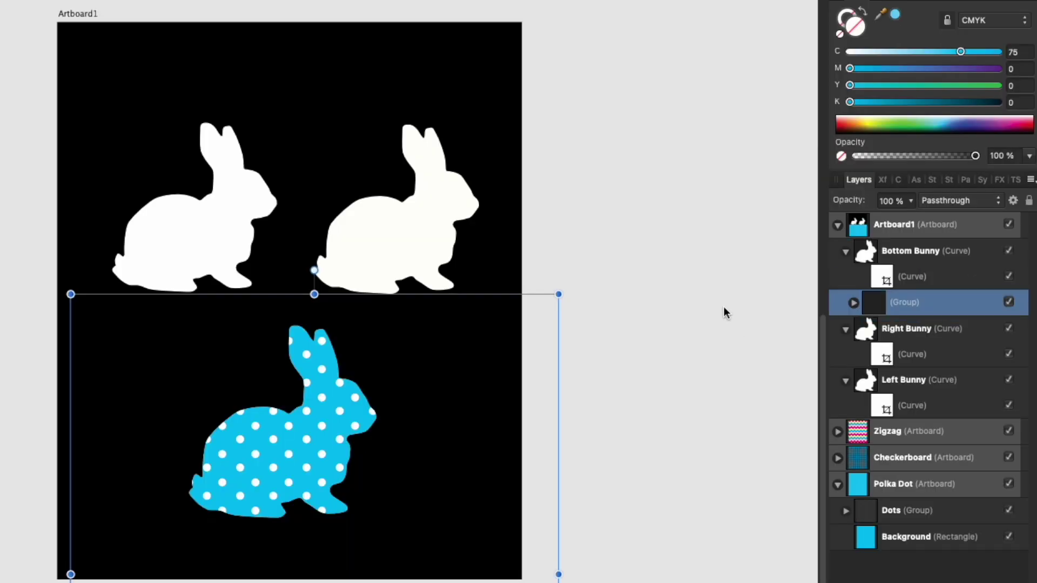
# Scale down the polka dot group inside the bottom bunny and reposition it so the smaller dots still cover the whole bunny
pyautogui.click(724, 313)
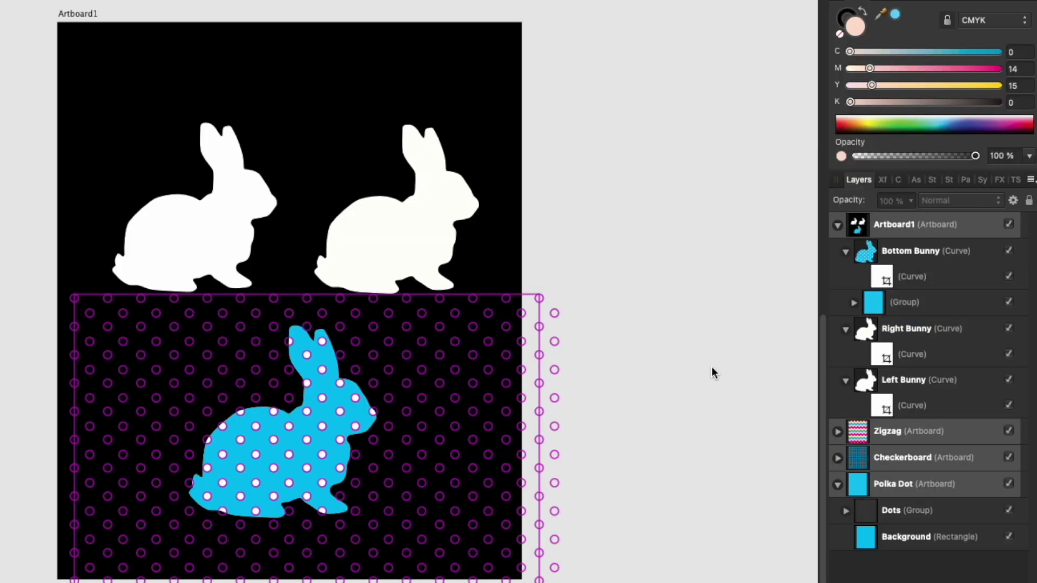
pyautogui.click(307, 443)
pyautogui.click(926, 303)
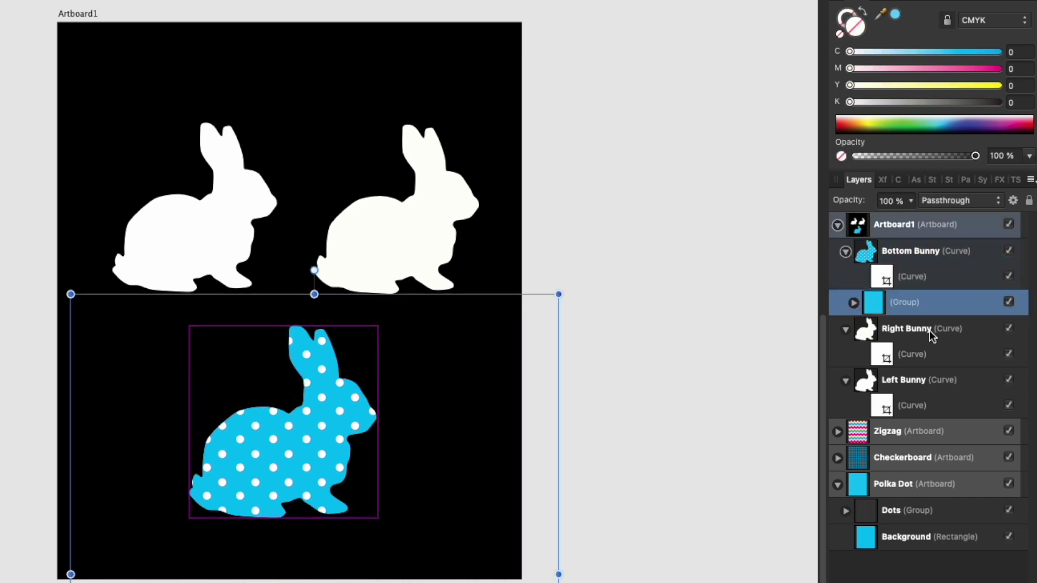
pyautogui.moveTo(559, 292); pyautogui.dragTo(398, 419)
pyautogui.moveTo(301, 472); pyautogui.dragTo(364, 302)
pyautogui.moveTo(492, 582); pyautogui.dragTo(459, 582)
# Recolour the Background rectangle in the bottom bunny's polka dot group to magenta with C 0 and M 100
pyautogui.click(853, 303)
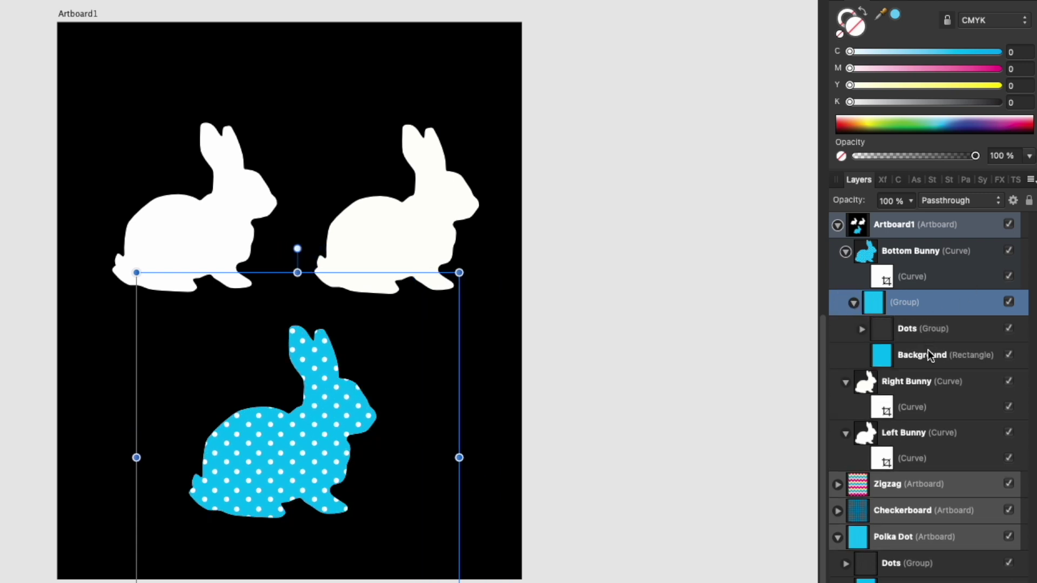
pyautogui.click(934, 354)
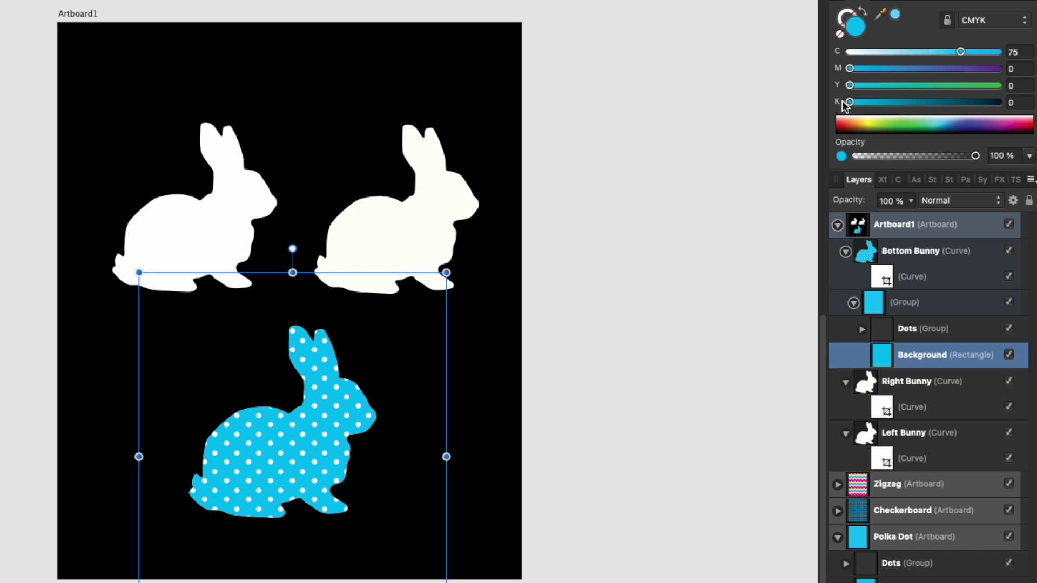
pyautogui.moveTo(961, 52); pyautogui.dragTo(755, 46)
pyautogui.moveTo(861, 69); pyautogui.dragTo(1005, 69)
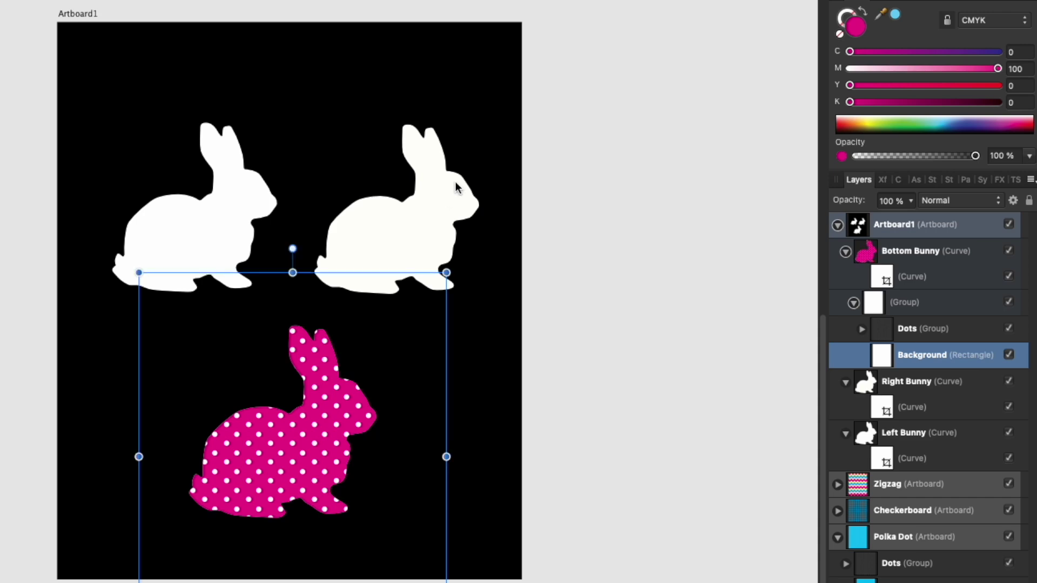
pyautogui.click(630, 157)
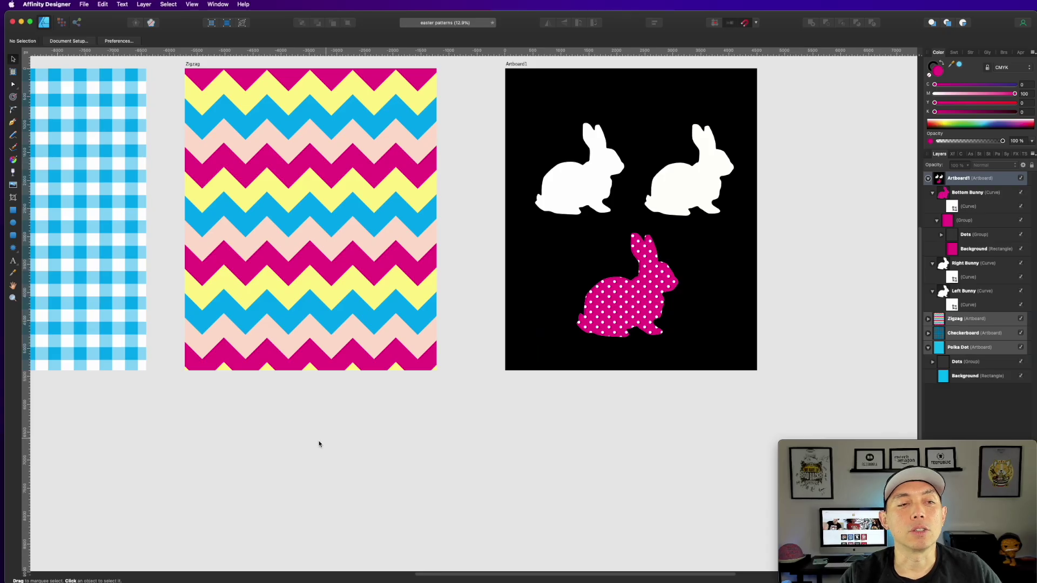
# Copy all the Checkerboard artboard's blue rectangles onto Artboard1 over the left bunny and scale the copy down
pyautogui.moveTo(278, 410); pyautogui.dragTo(602, 419)
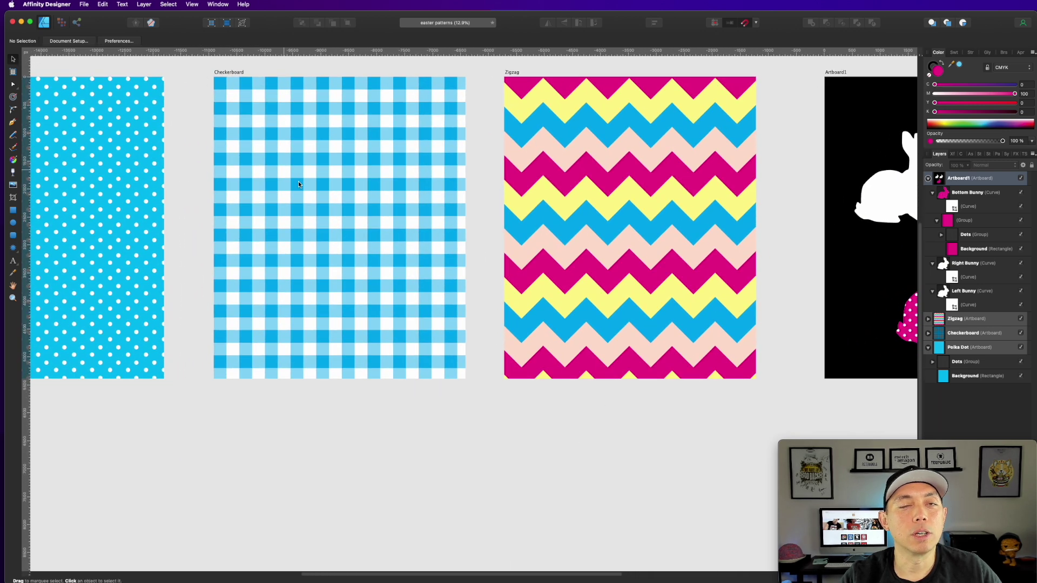
pyautogui.moveTo(299, 185); pyautogui.dragTo(333, 239)
pyautogui.moveTo(215, 83); pyautogui.dragTo(503, 497)
pyautogui.scroll(-5, 440, 286)
pyautogui.hscroll(5, 440, 287)
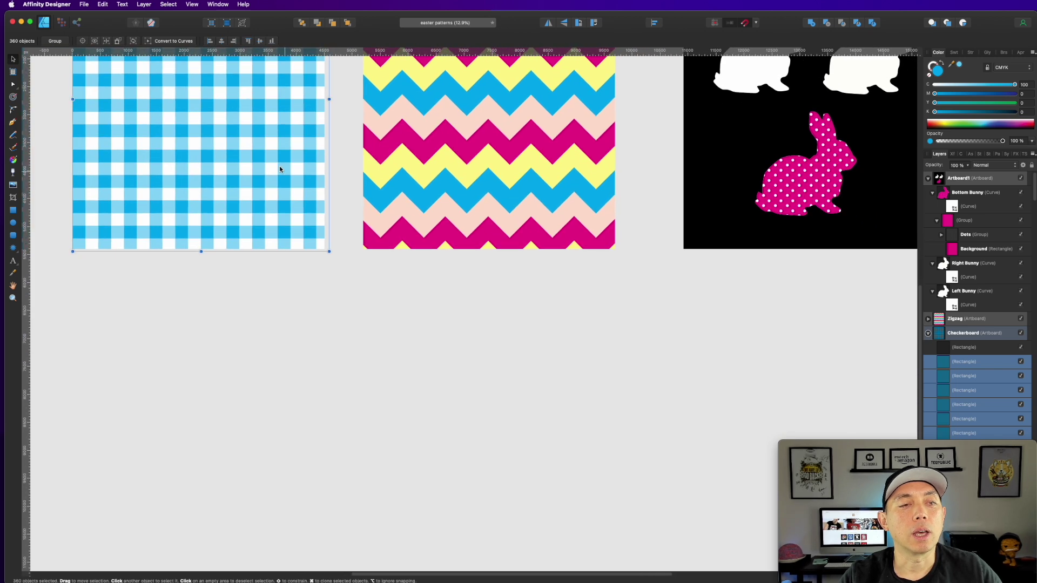
pyautogui.keyDown('alt'); pyautogui.moveTo(274, 160); pyautogui.dragTo(761, 470); pyautogui.keyUp('alt')
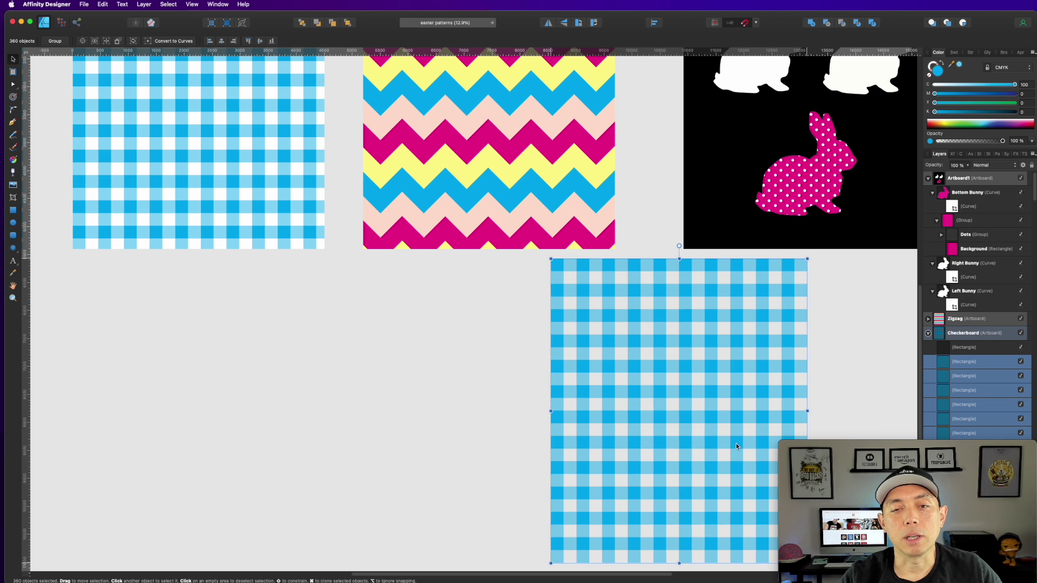
pyautogui.press('space')
pyautogui.moveTo(766, 347); pyautogui.dragTo(528, 431)
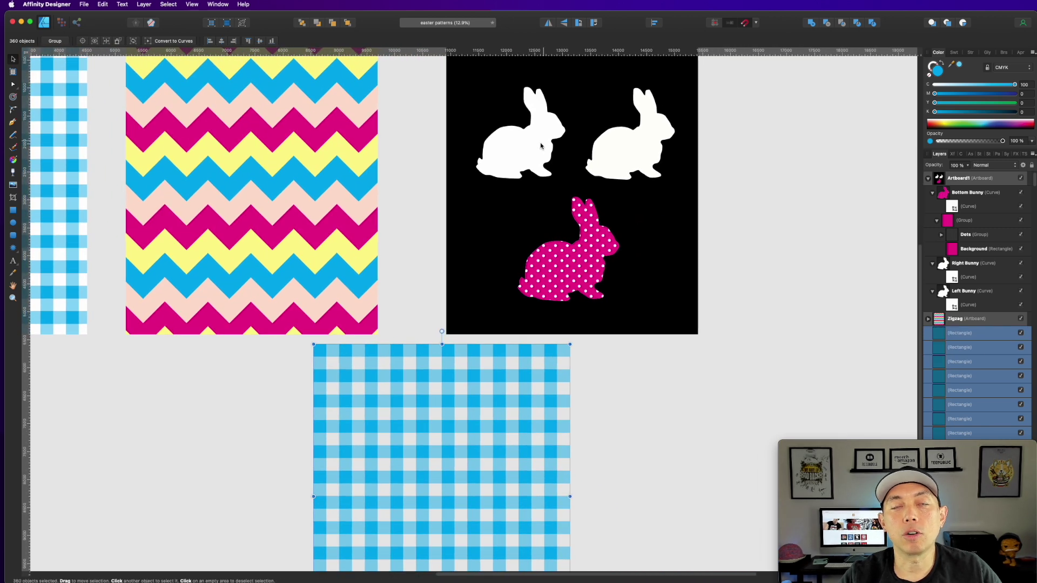
pyautogui.moveTo(493, 396); pyautogui.dragTo(633, 120)
pyautogui.moveTo(714, 462); pyautogui.dragTo(618, 351)
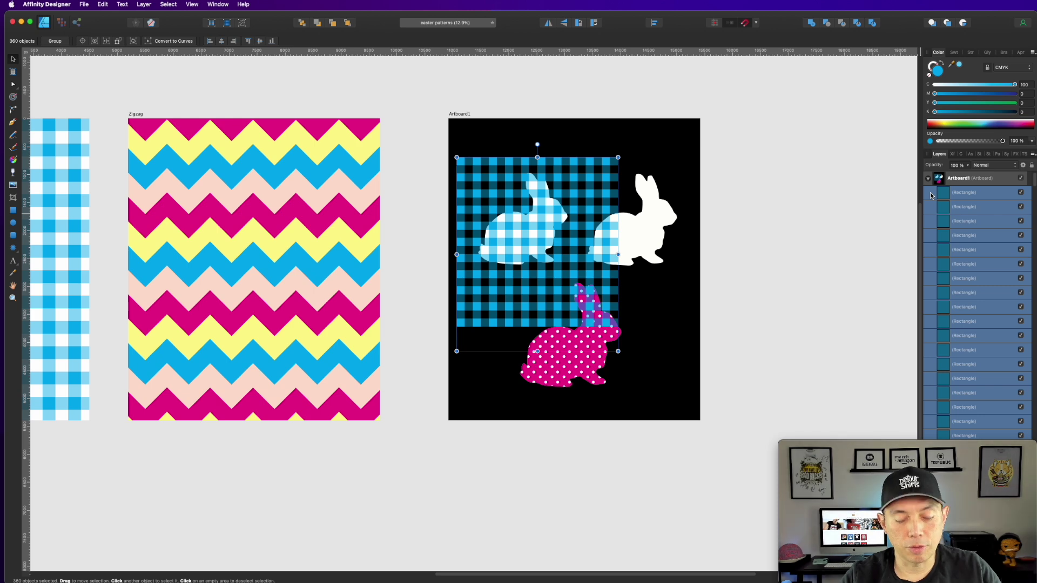
# Group the copied checkerboard rectangles and nest the group inside the Left Bunny layer to clip it
pyautogui.press('super+g')
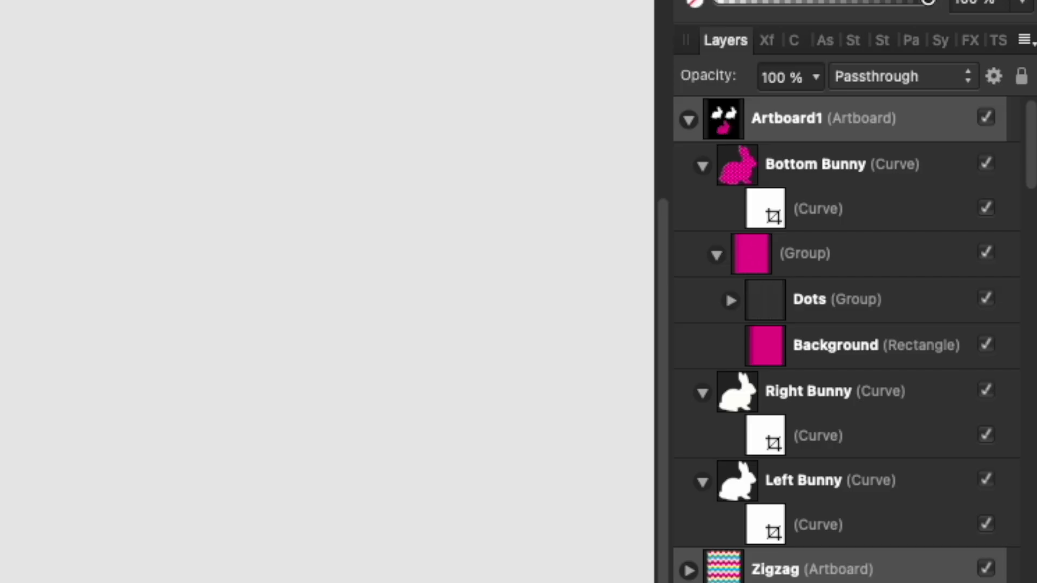
pyautogui.moveTo(951, 333); pyautogui.dragTo(934, 194)
pyautogui.moveTo(707, 169); pyautogui.dragTo(816, 511)
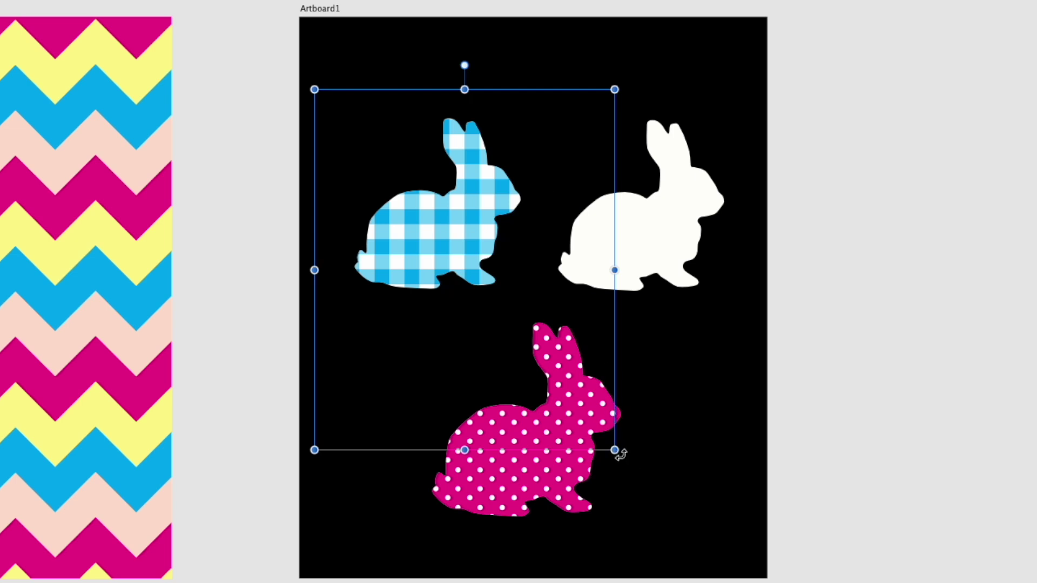
# Rotate the clipped checkerboard group about 45 degrees, then scale it down and reposition it to cover the left bunny
pyautogui.moveTo(621, 455); pyautogui.dragTo(772, 296)
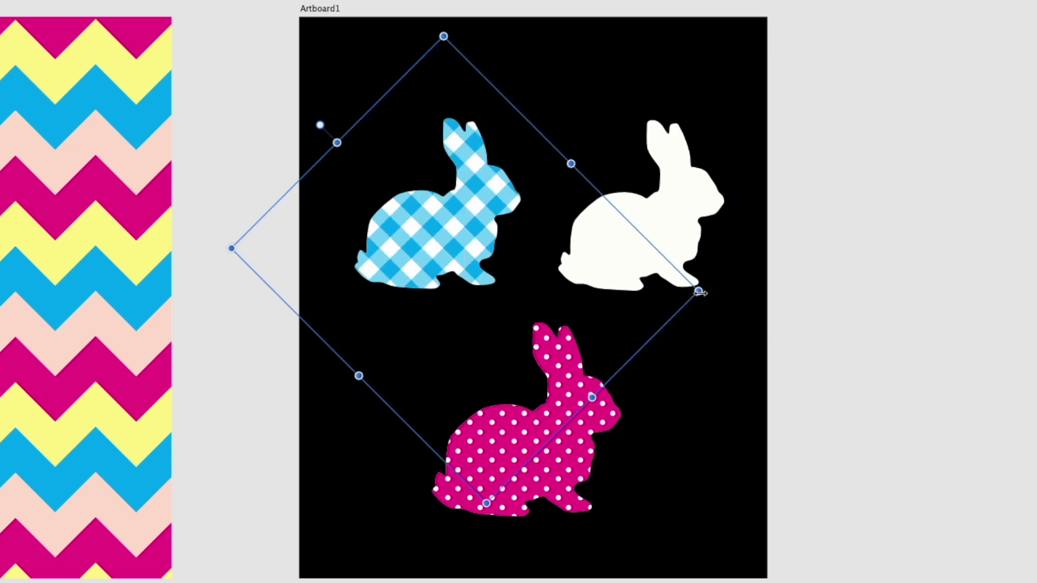
pyautogui.moveTo(698, 291); pyautogui.dragTo(592, 279)
pyautogui.moveTo(443, 239); pyautogui.dragTo(477, 194)
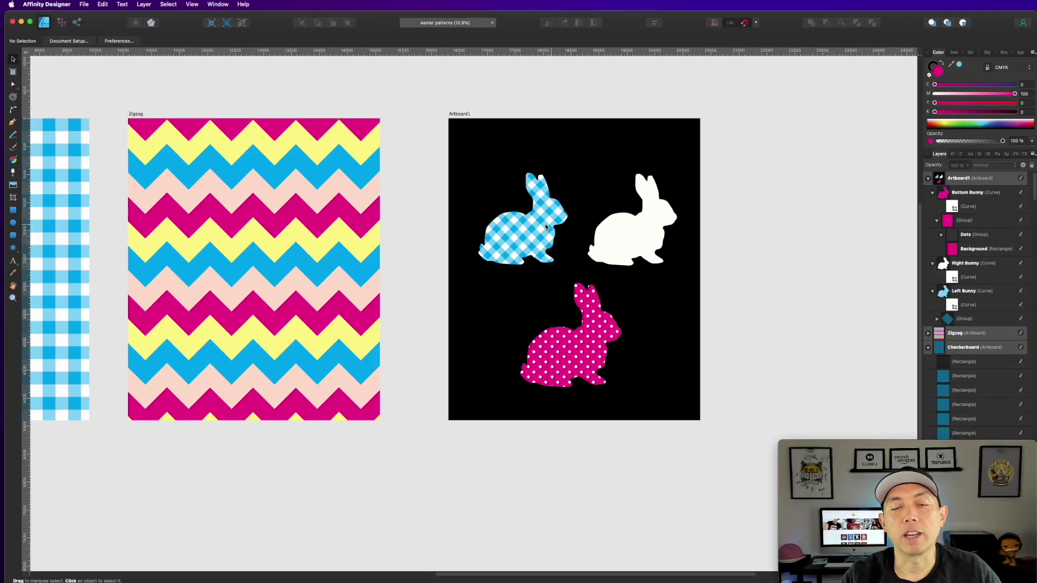
# Recolour the left bunny's checkerboard group to green with C 36, M 0 and Y 100
pyautogui.click(965, 320)
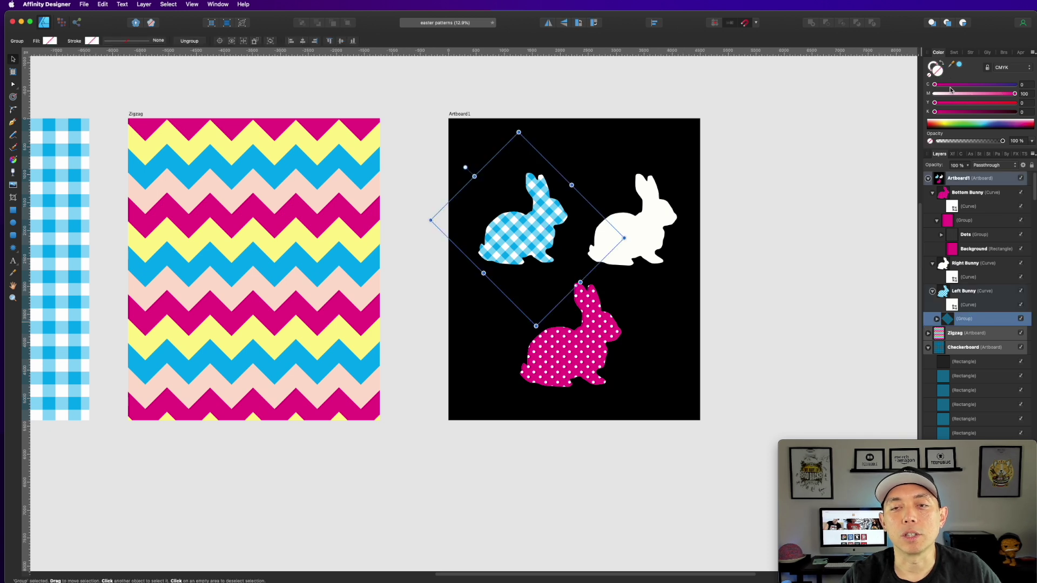
pyautogui.click(938, 319)
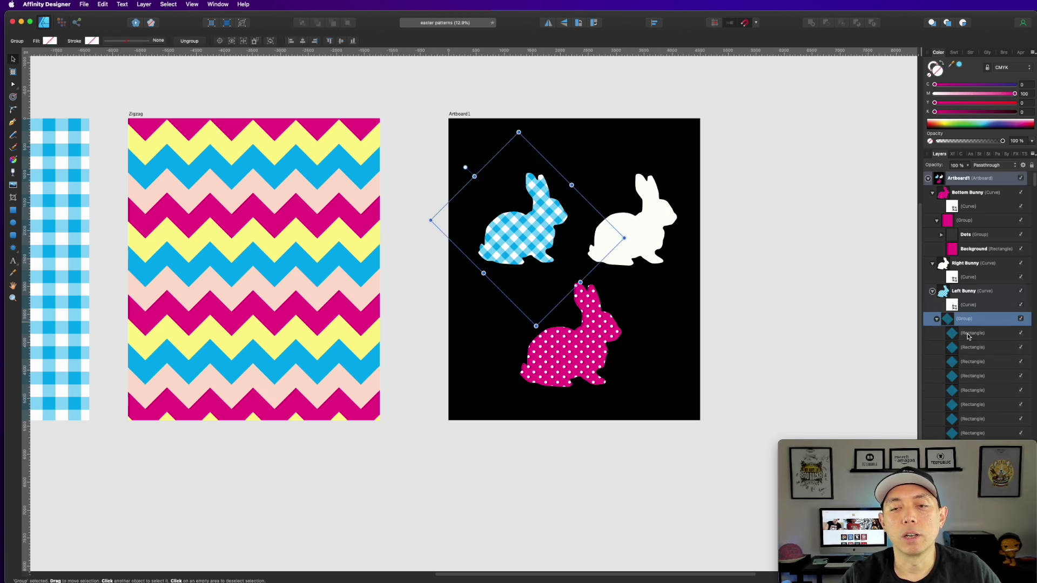
pyautogui.doubleClick(969, 319)
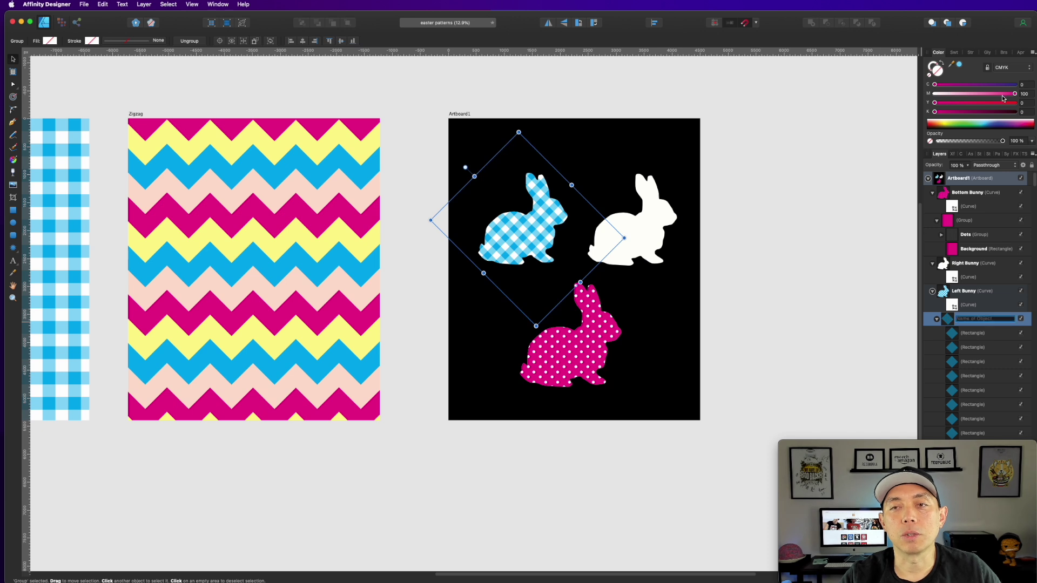
pyautogui.moveTo(1016, 95)
pyautogui.mouseDown()
pyautogui.moveTo(924, 88)
pyautogui.moveTo(984, 85)
pyautogui.moveTo(960, 85)
pyautogui.moveTo(1015, 102)
pyautogui.mouseUp()
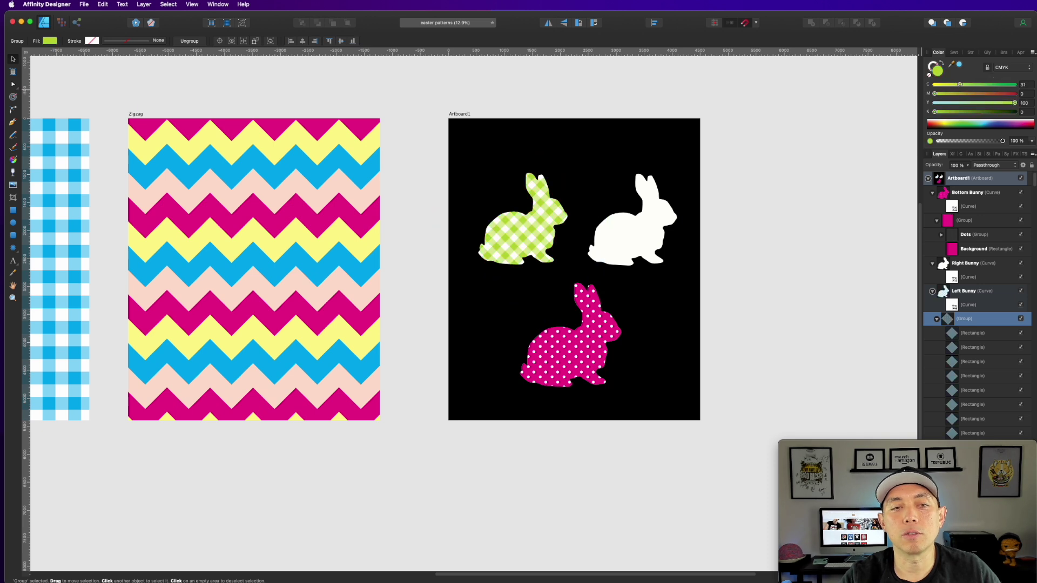
pyautogui.moveTo(960, 85); pyautogui.dragTo(965, 85)
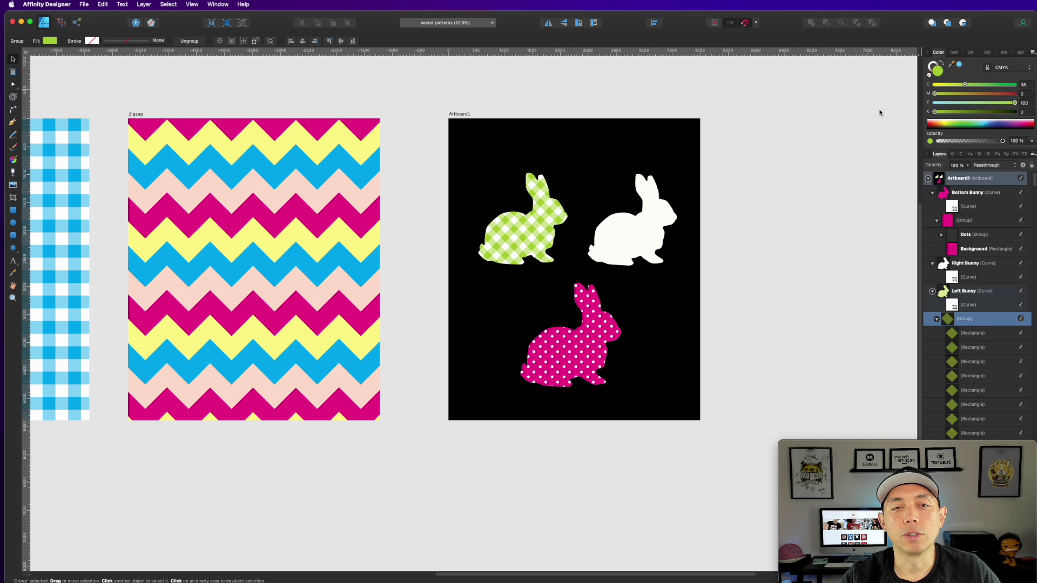
pyautogui.click(757, 175)
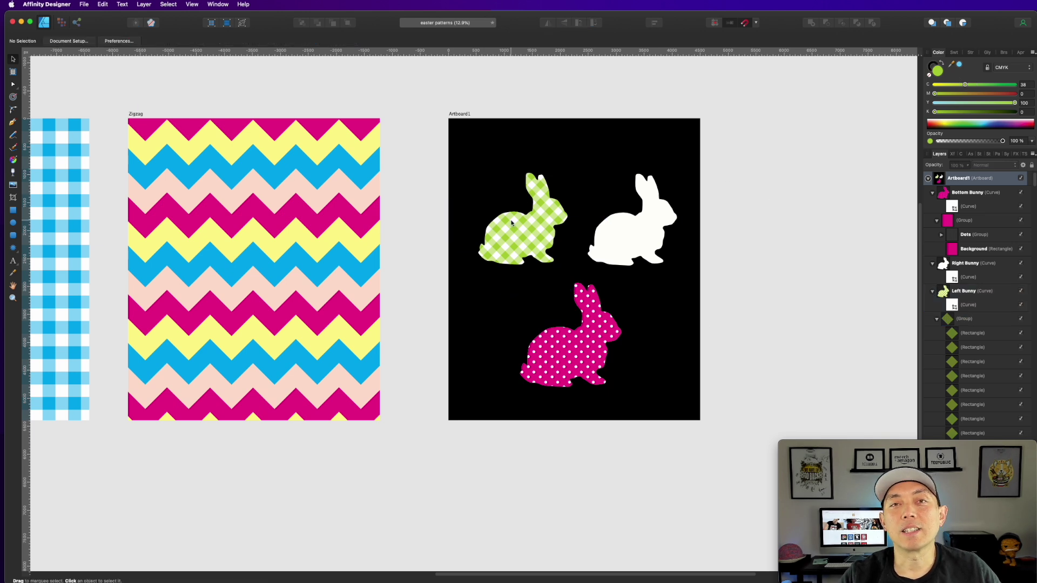
# Copy all the curves of the Zigzag artboard across to the far side of Artboard1 and group the copy
pyautogui.moveTo(111, 77); pyautogui.dragTo(439, 544)
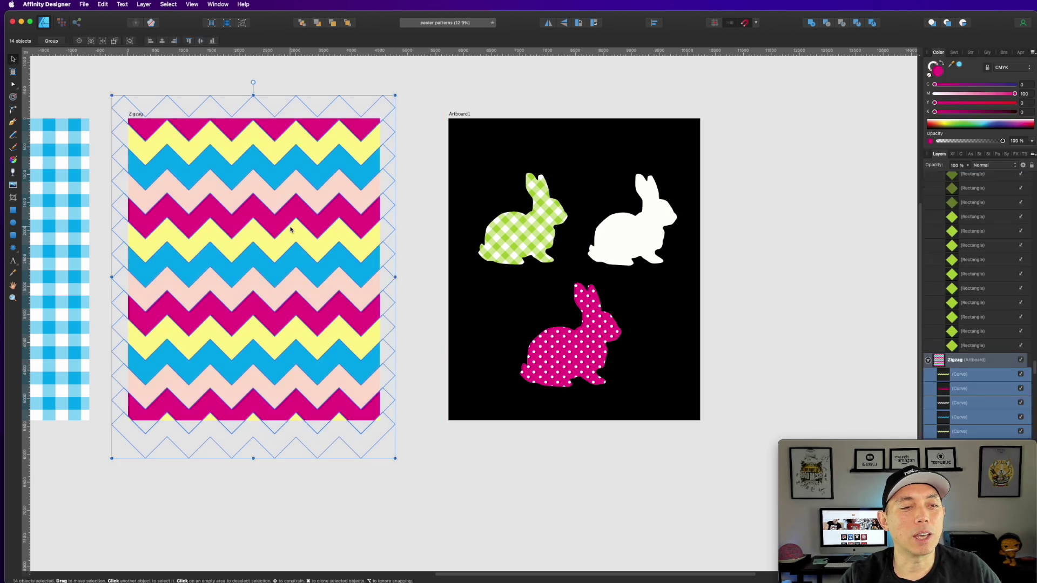
pyautogui.keyDown('alt'); pyautogui.moveTo(291, 226); pyautogui.dragTo(802, 230); pyautogui.keyUp('alt')
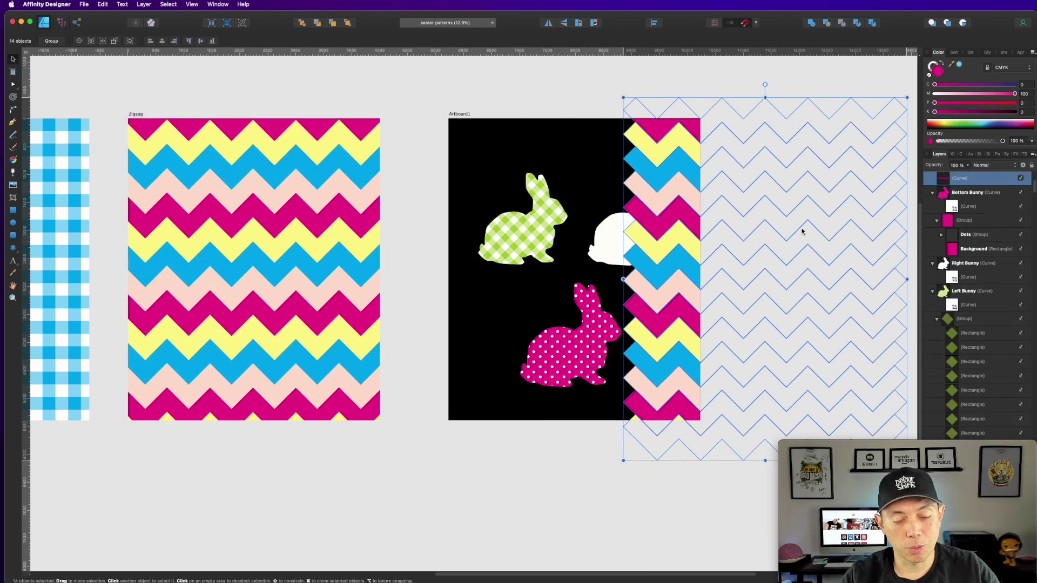
pyautogui.press('super+g')
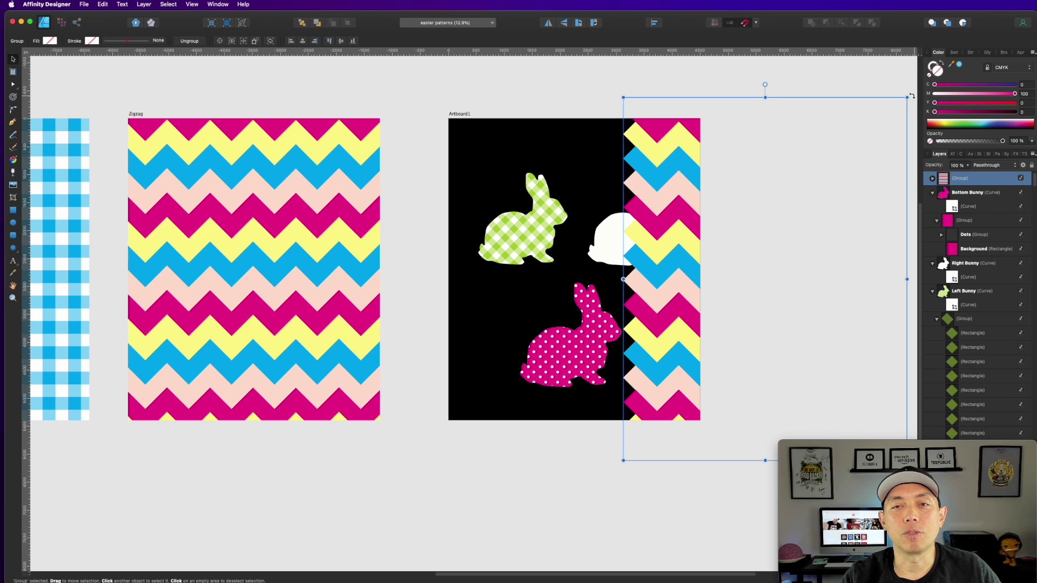
# Scale down the copied zigzag group and position it over the right bunny on Artboard1
pyautogui.moveTo(908, 98); pyautogui.dragTo(785, 252)
pyautogui.moveTo(663, 327); pyautogui.dragTo(583, 220)
pyautogui.moveTo(709, 359); pyautogui.dragTo(690, 316)
pyautogui.moveTo(635, 254); pyautogui.dragTo(651, 255)
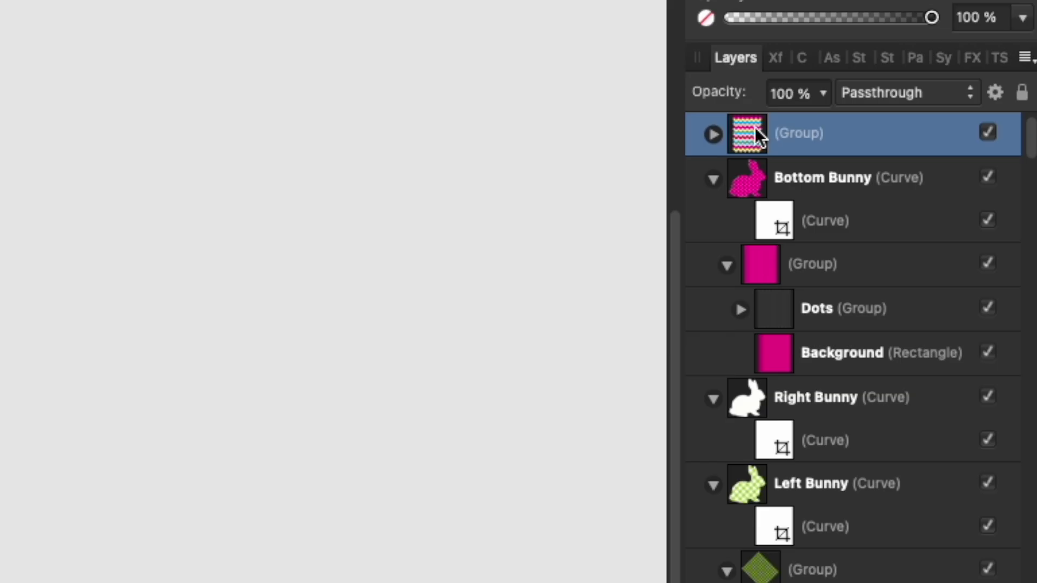
# Nest the zigzag group inside the Right Bunny layer to clip it, and fit it smaller over the bunny
pyautogui.moveTo(945, 176); pyautogui.dragTo(946, 184)
pyautogui.moveTo(757, 150); pyautogui.dragTo(890, 432)
pyautogui.moveTo(438, 398); pyautogui.dragTo(394, 347)
pyautogui.moveTo(347, 280); pyautogui.dragTo(389, 282)
pyautogui.click(609, 323)
# Move the polka dot bunny up to overlap the other two in front, and nudge the zigzag and checkerboard bunnies into place
pyautogui.click(243, 428)
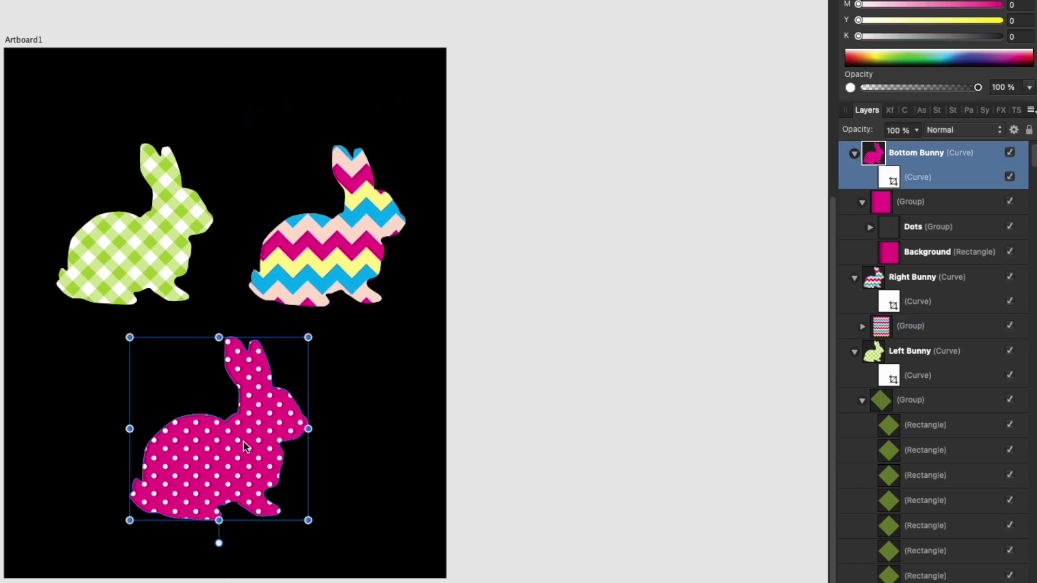
pyautogui.moveTo(243, 429); pyautogui.dragTo(240, 263)
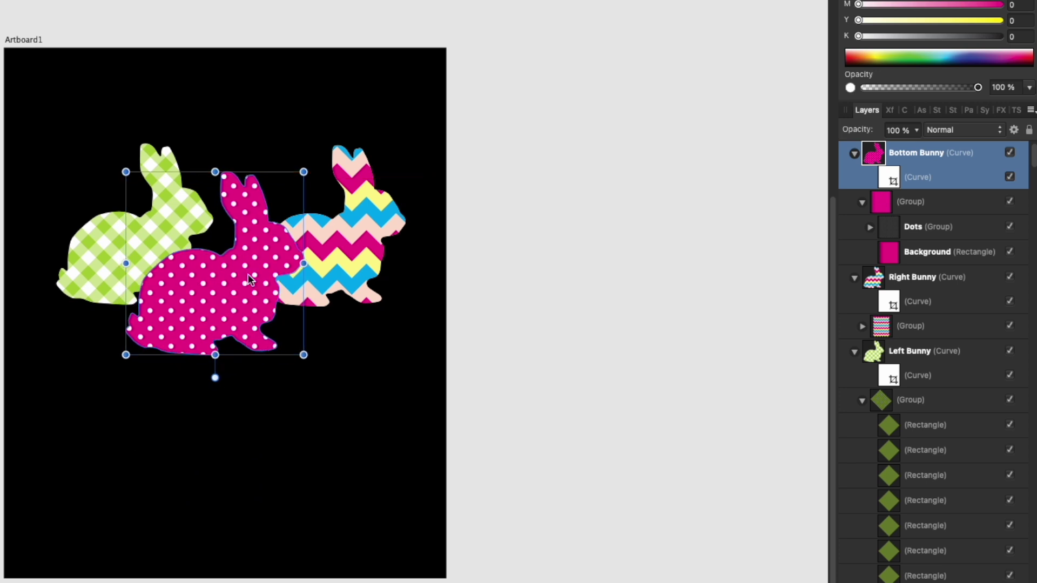
pyautogui.click(340, 254)
pyautogui.moveTo(340, 254); pyautogui.dragTo(332, 252)
pyautogui.moveTo(171, 224); pyautogui.dragTo(173, 237)
pyautogui.click(497, 232)
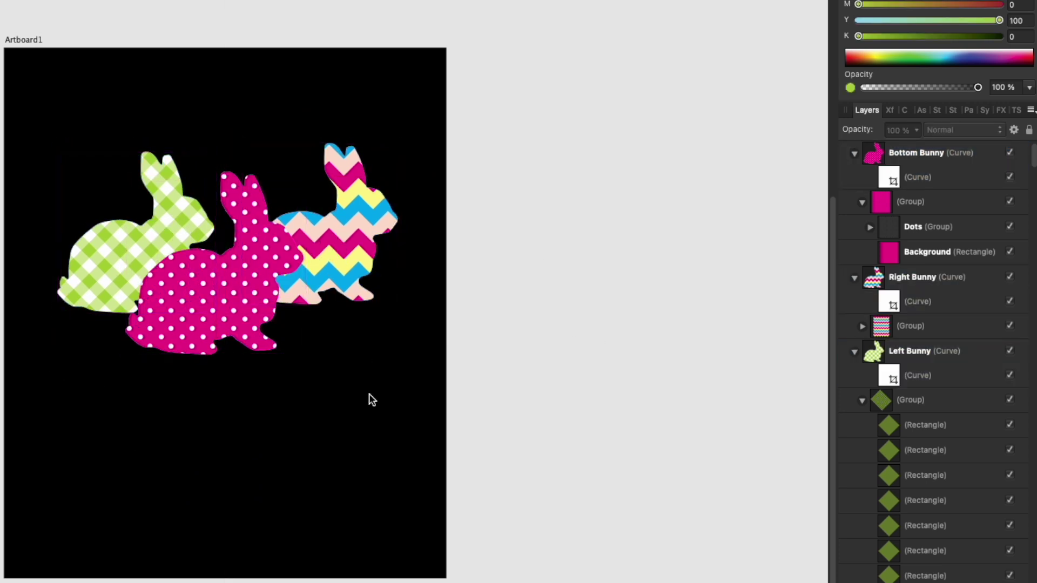
# Shift the zigzag bunny slightly down and closer to the polka dot bunny, and nudge the polka dot bunny towards the checkerboard one
pyautogui.moveTo(351, 274); pyautogui.dragTo(336, 275)
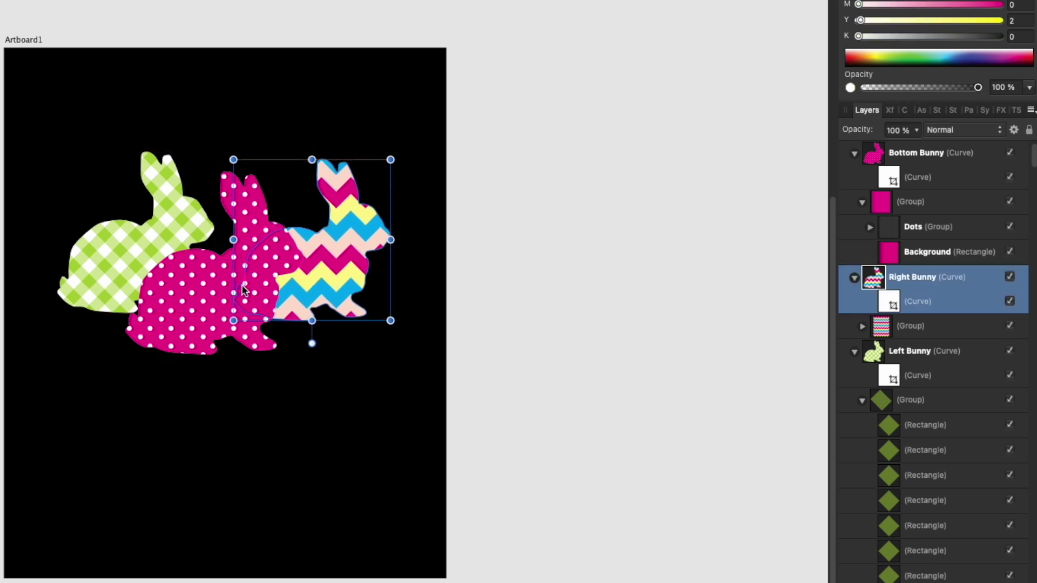
pyautogui.click(223, 289)
pyautogui.click(498, 266)
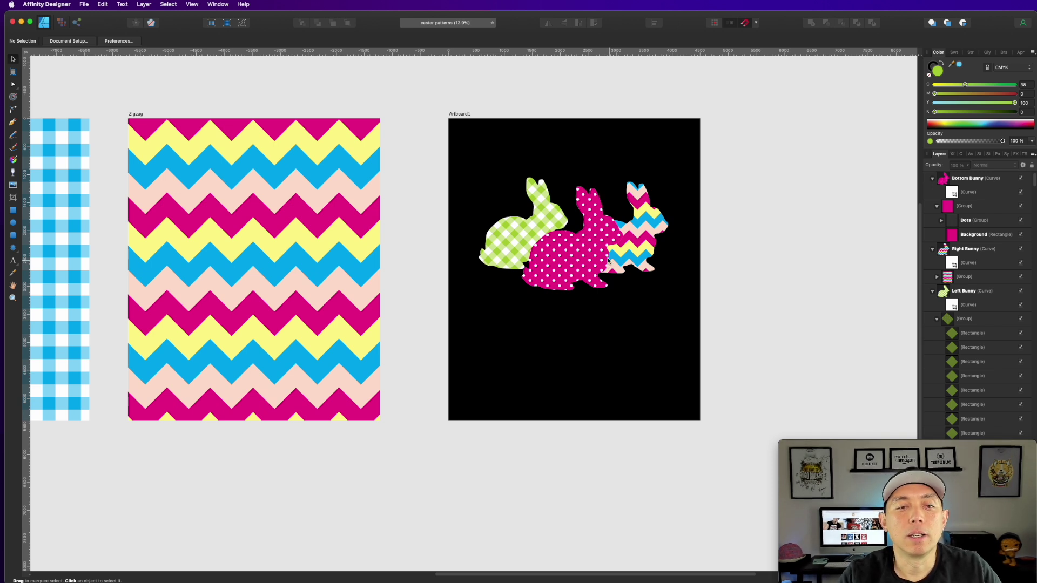
pyautogui.moveTo(610, 264); pyautogui.dragTo(605, 264)
pyautogui.click(748, 283)
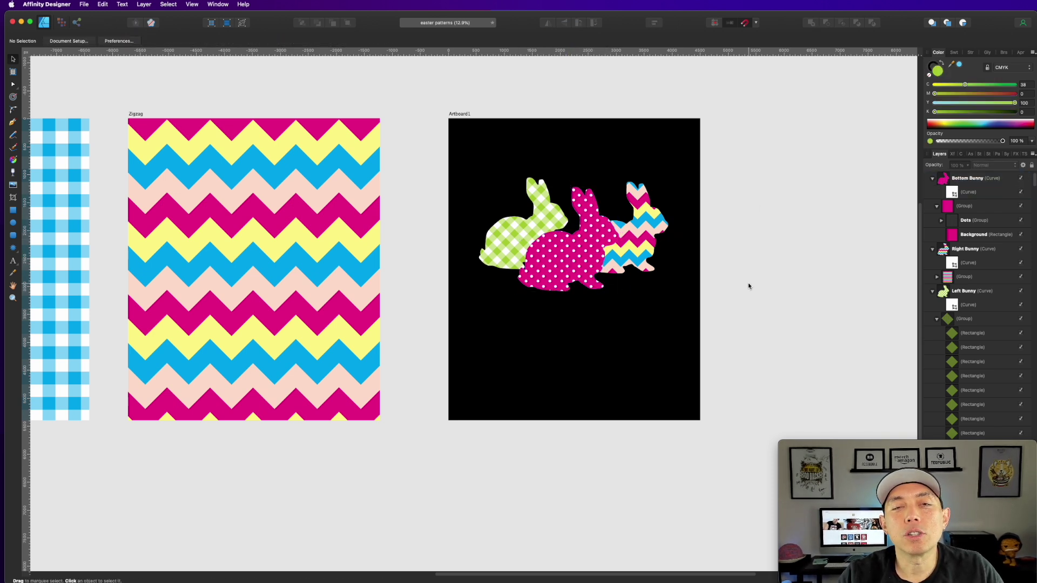